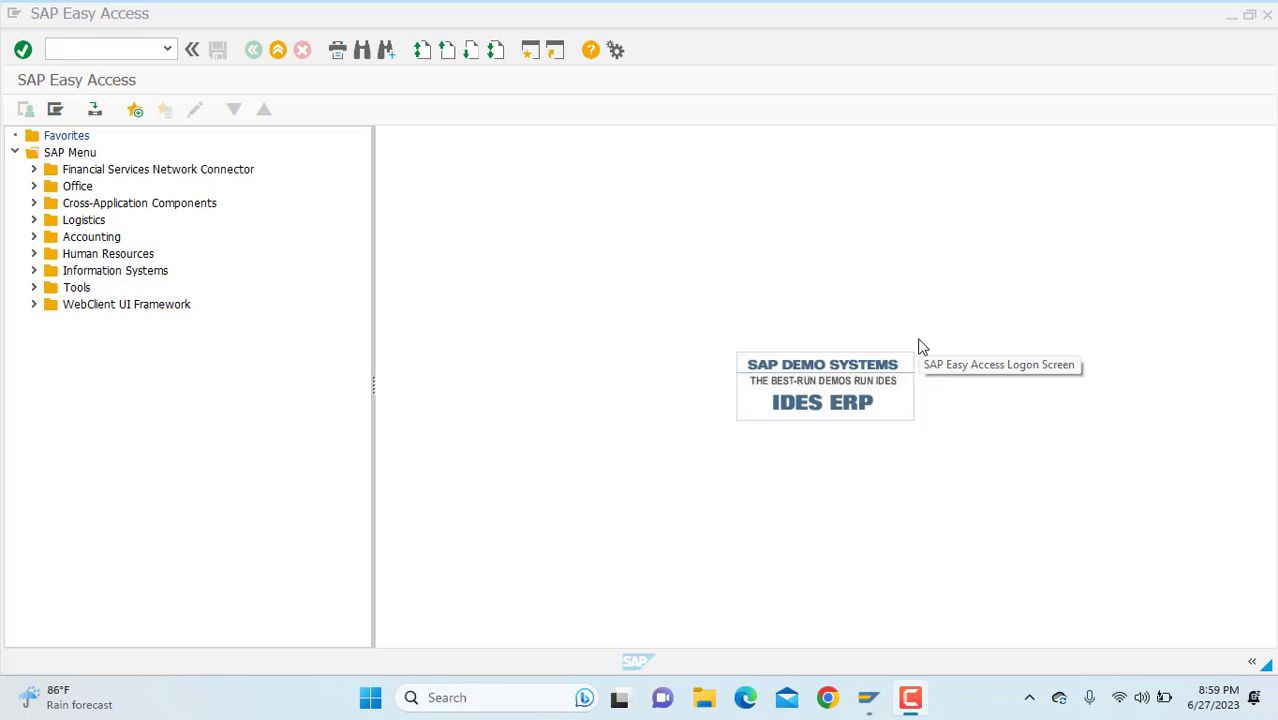
Start transaction SPRO and display the SAP Reference IMG
{"action": "left_click", "coordinate": [100, 43]}
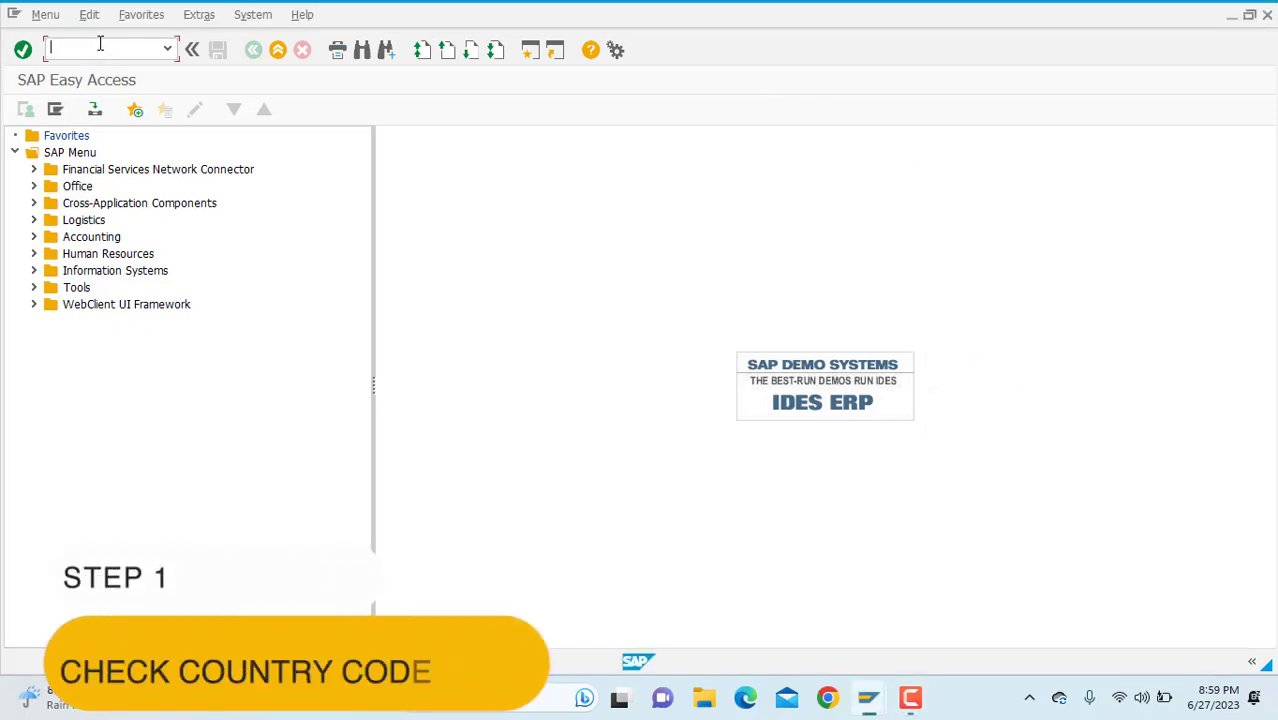
{"action": "type", "text": "s"}
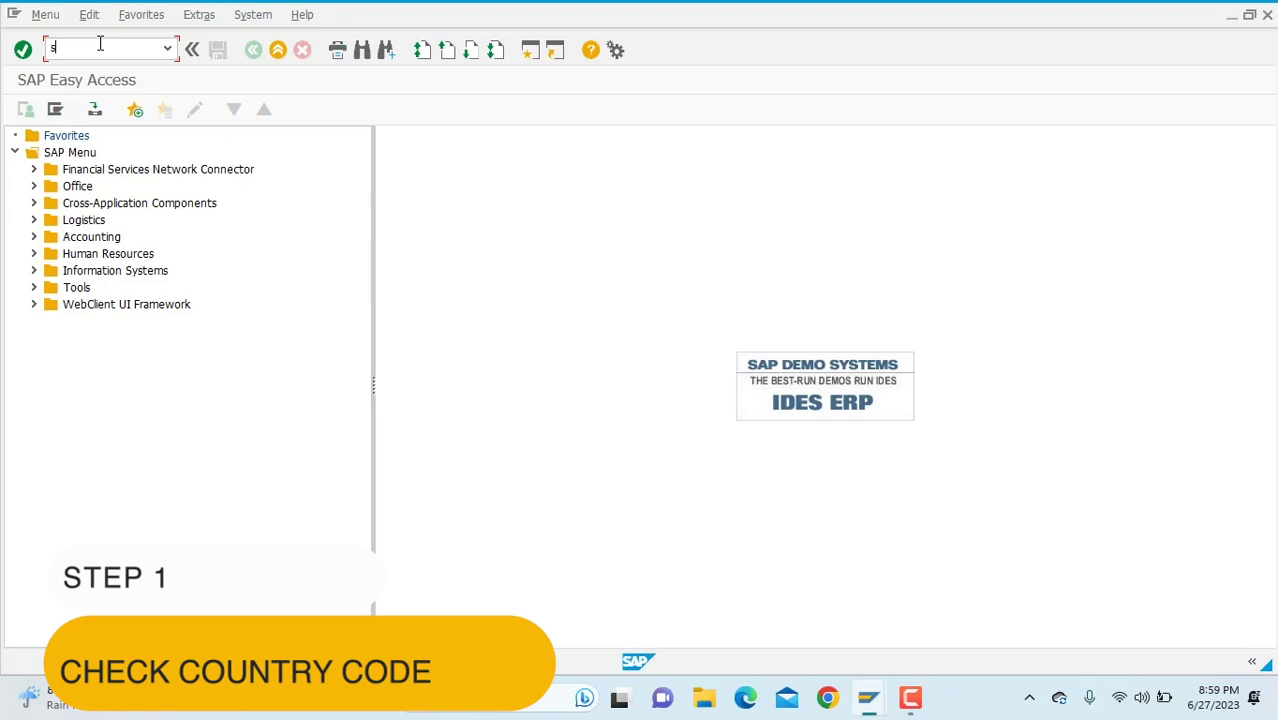
{"action": "type", "text": "pro"}
{"action": "key", "text": "Return"}
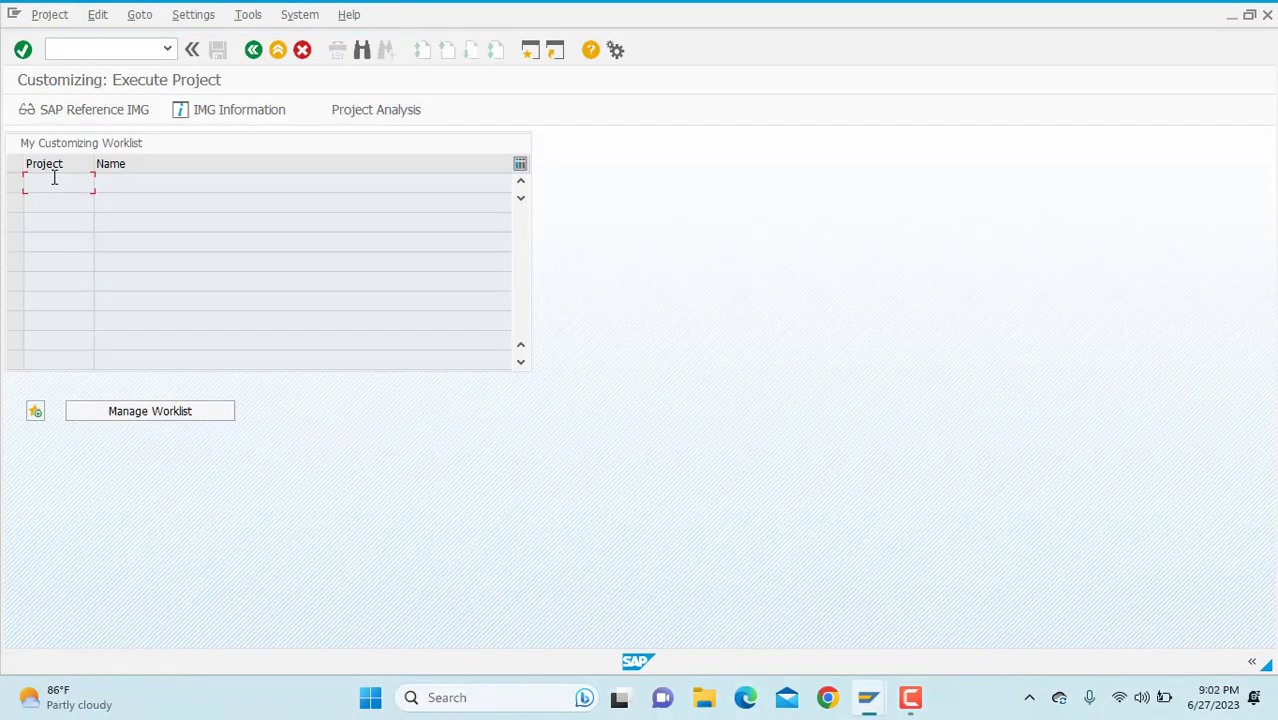
{"action": "left_click", "coordinate": [78, 112]}
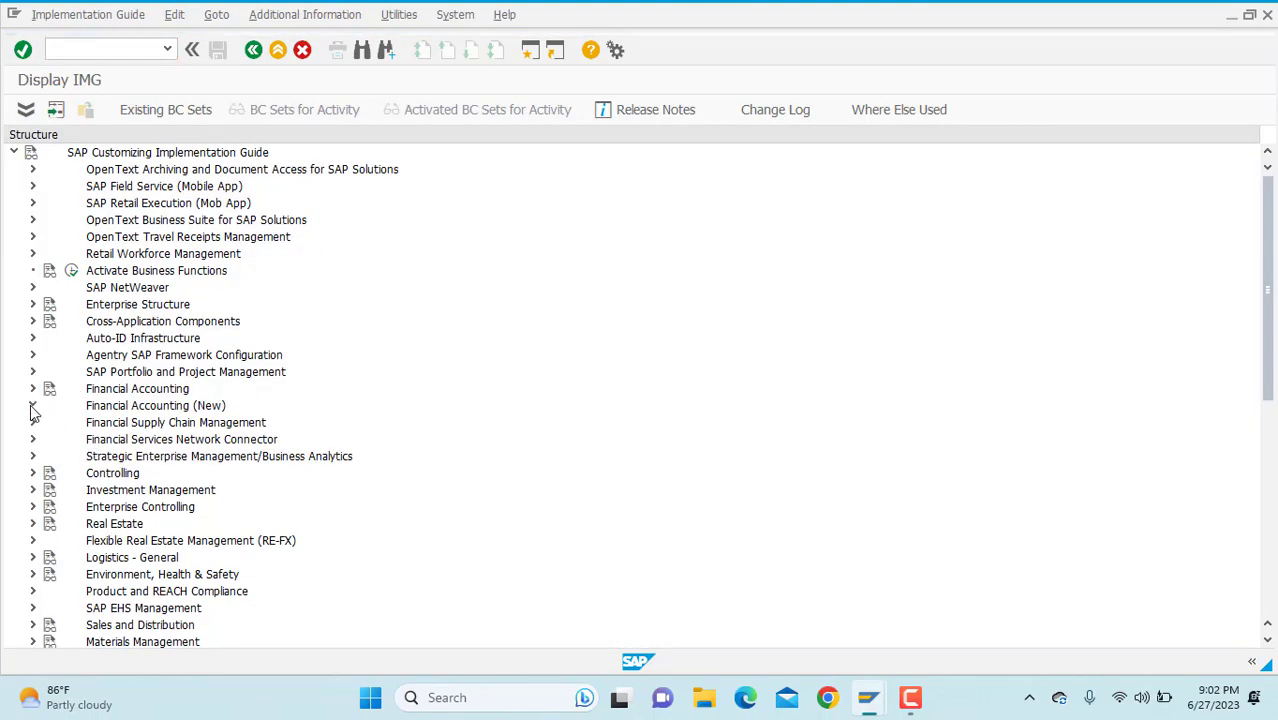
Expand Financial Accounting (New) > Financial Accounting Global Settings (New) > Withholding Tax > Extended Withholding Tax > Basic Settings in the implementation guide
{"action": "left_click", "coordinate": [32, 406]}
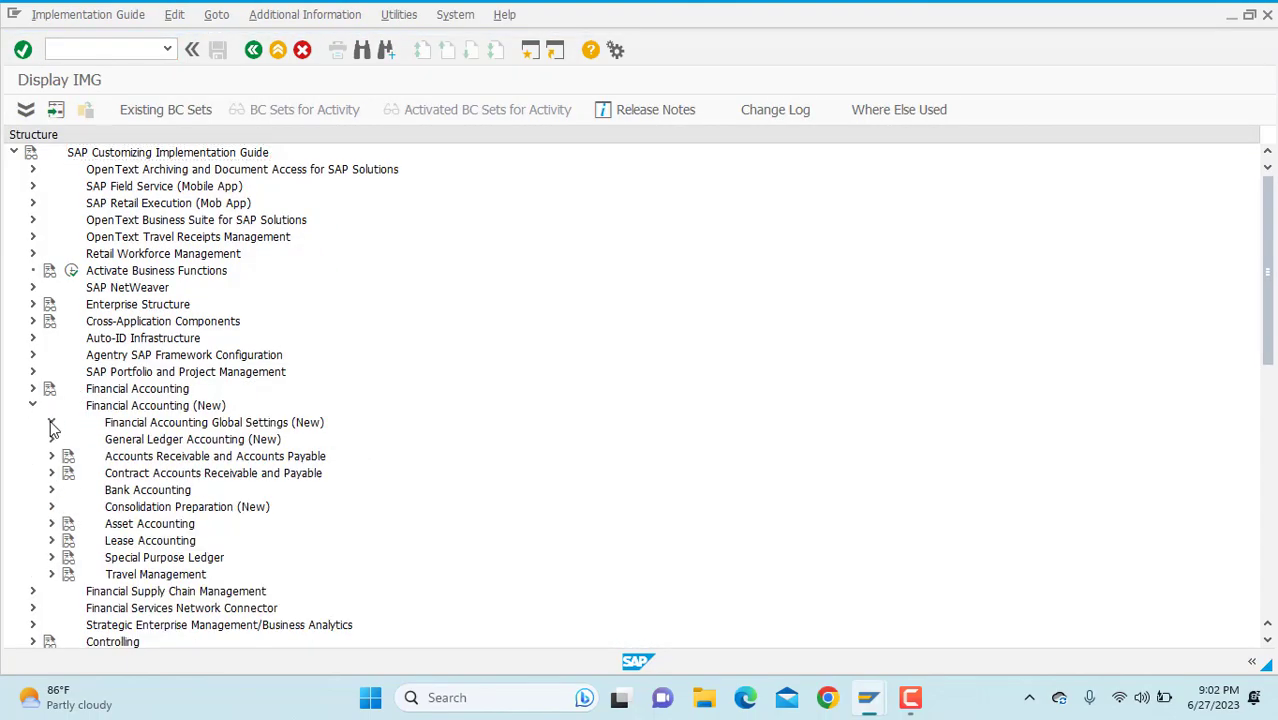
{"action": "left_click", "coordinate": [51, 423]}
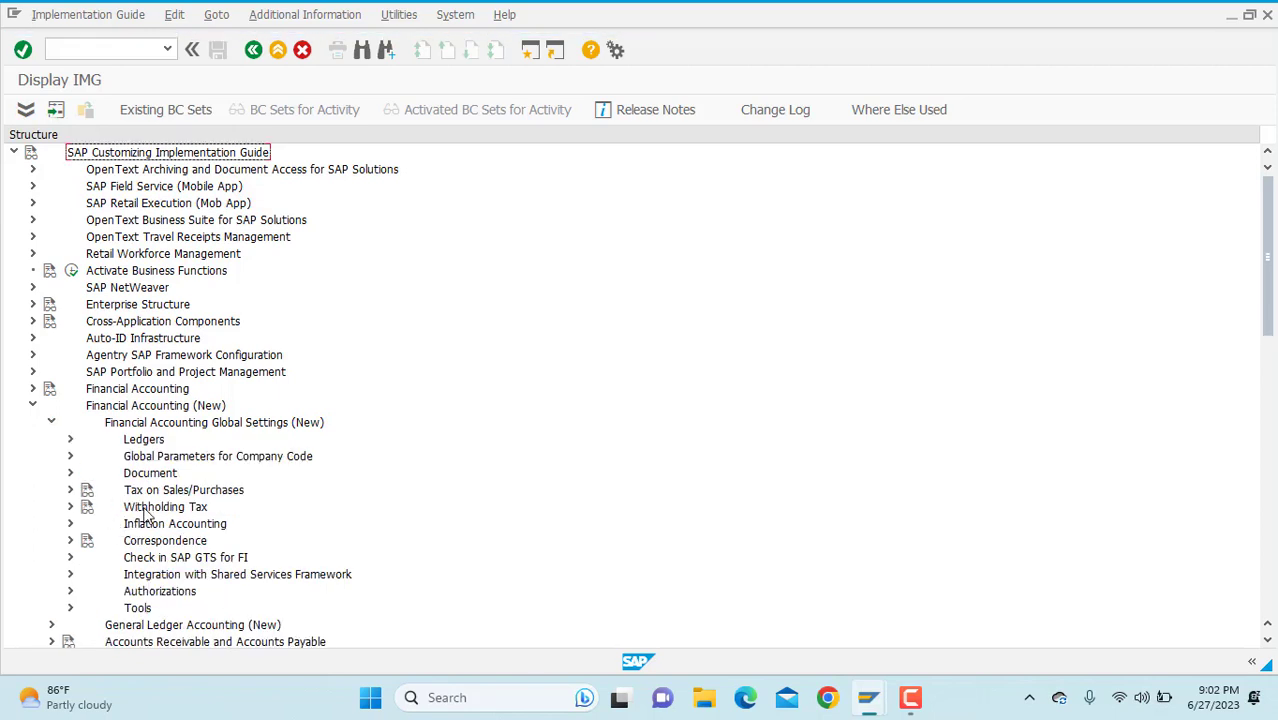
{"action": "left_click", "coordinate": [71, 507]}
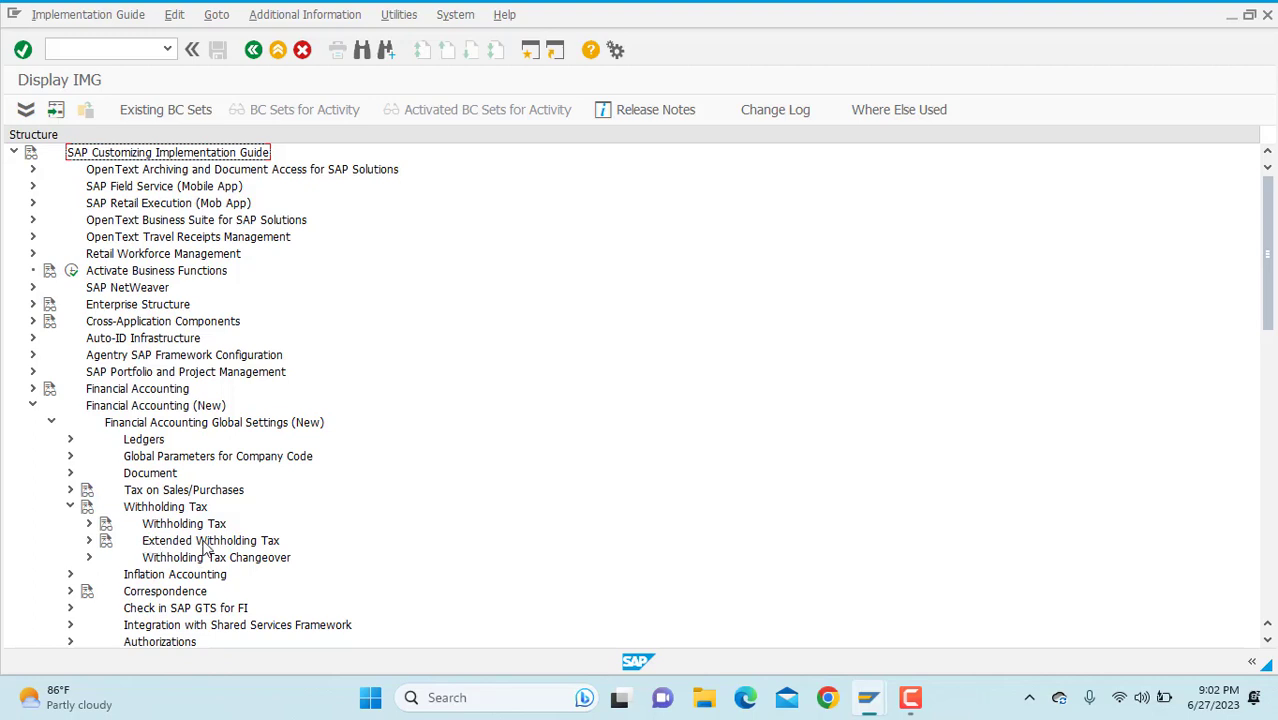
{"action": "left_click", "coordinate": [88, 541]}
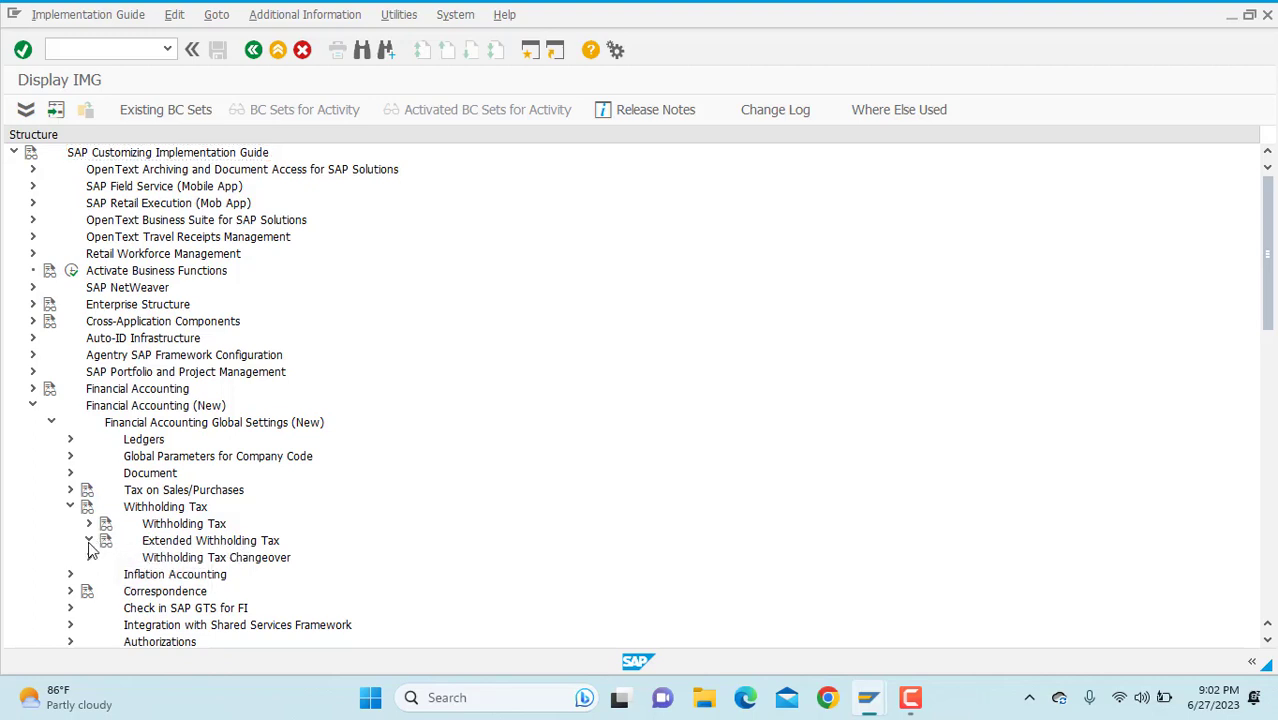
{"action": "left_click", "coordinate": [108, 540]}
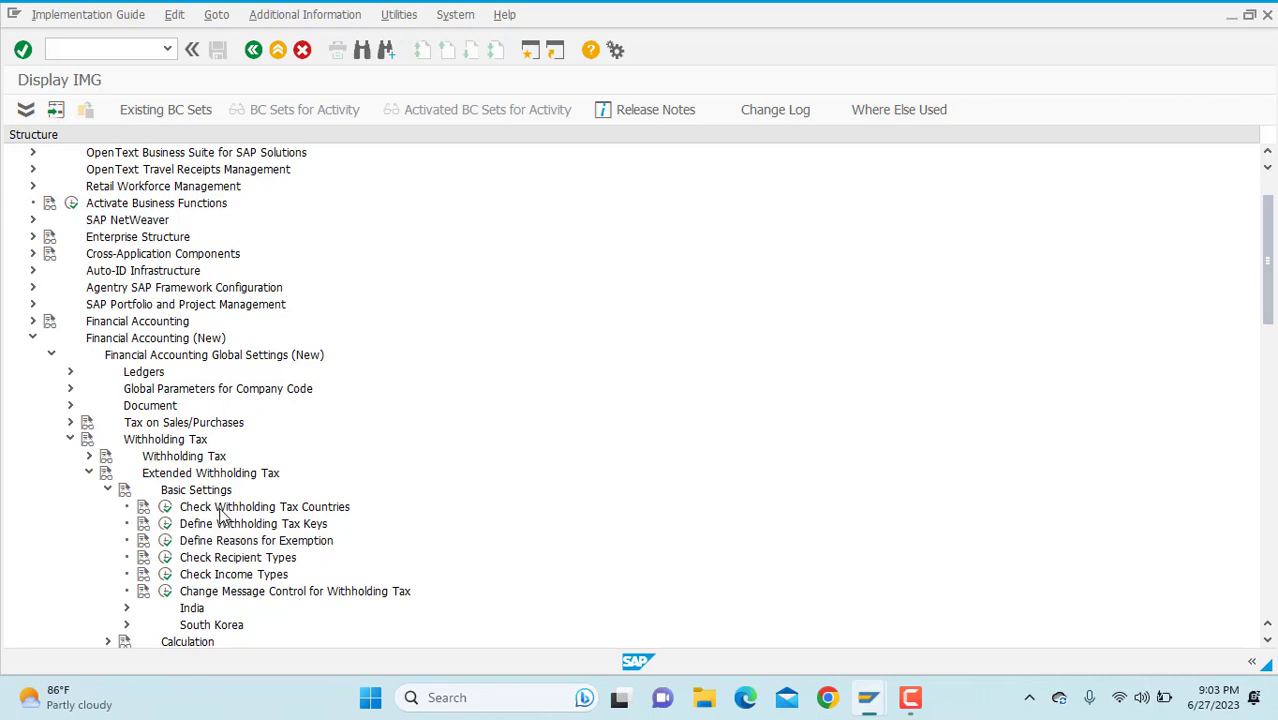
Check the withholding tax country keys for country IN in Check Withholding Tax Countries and return to the implementation guide
{"action": "left_click", "coordinate": [166, 508]}
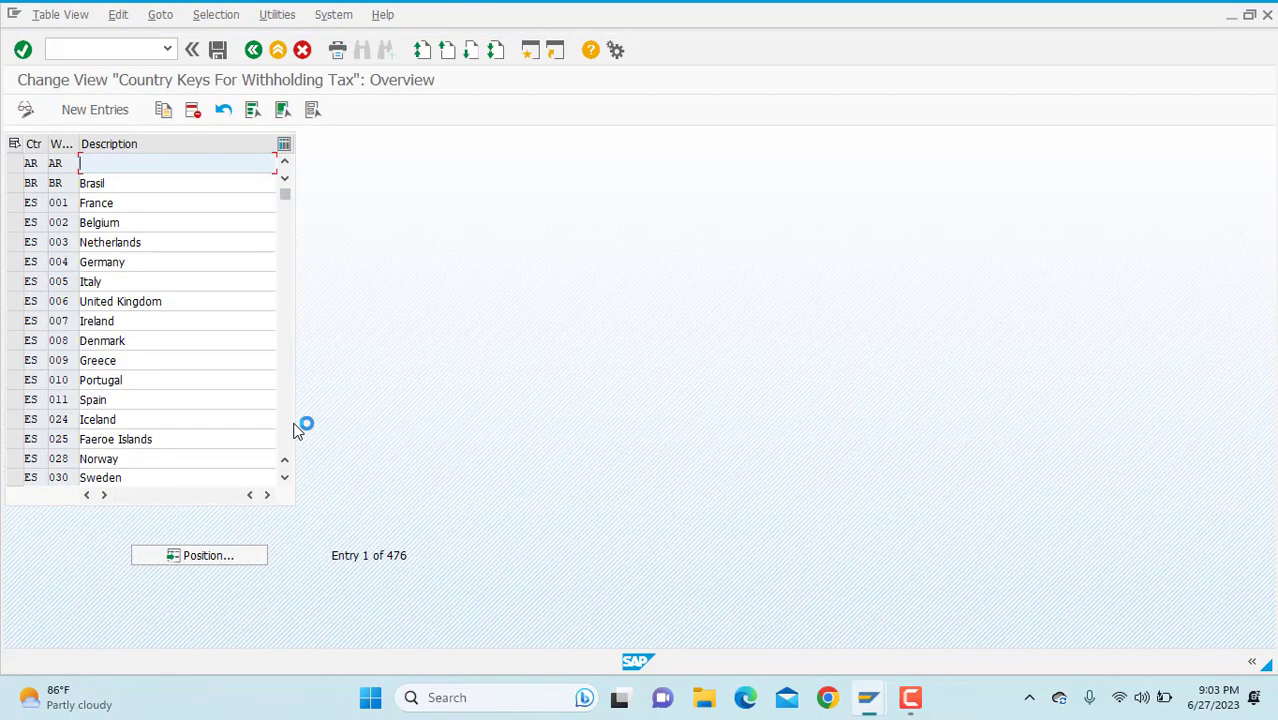
{"action": "left_click", "coordinate": [192, 557]}
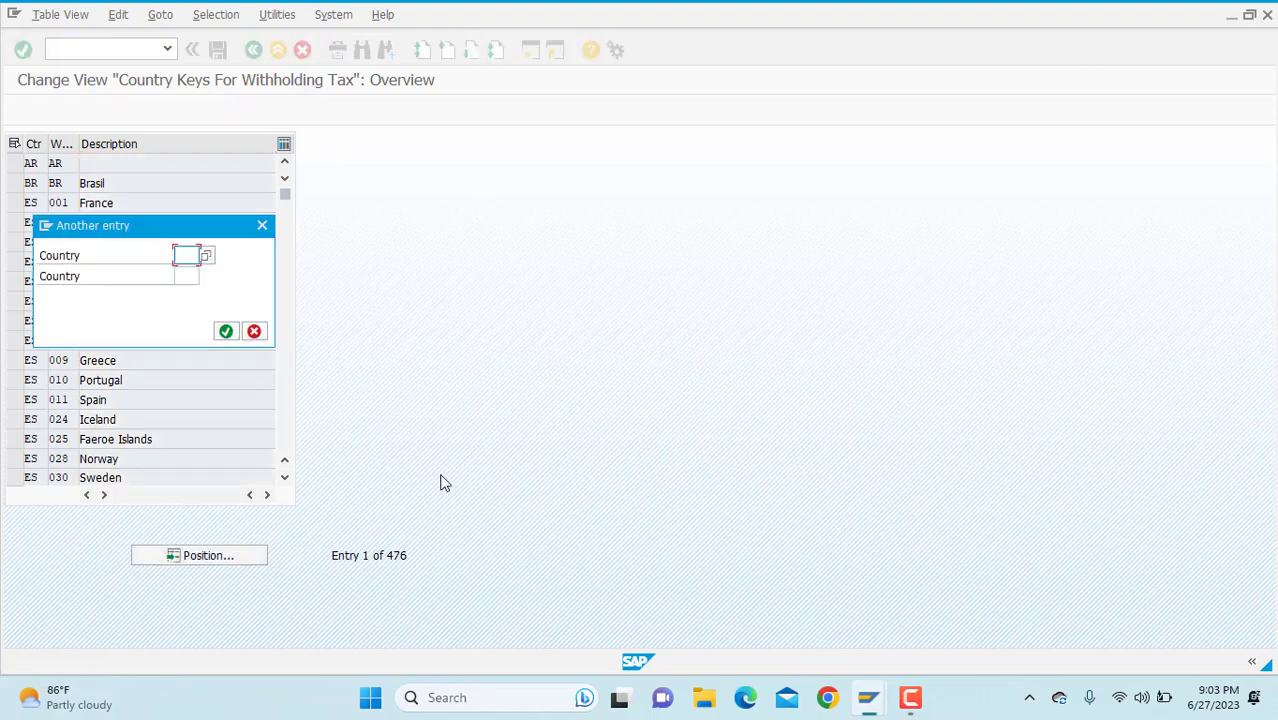
{"action": "type", "text": "in"}
{"action": "key", "text": "Return"}
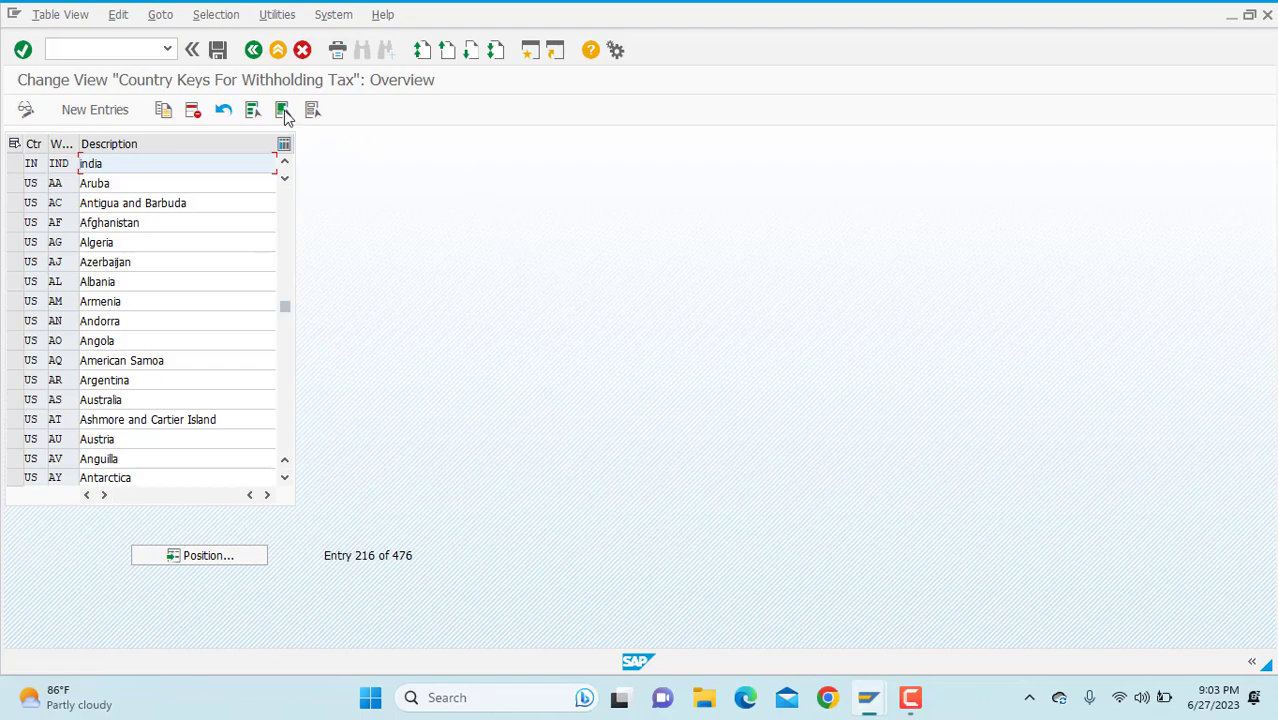
{"action": "left_click", "coordinate": [254, 52]}
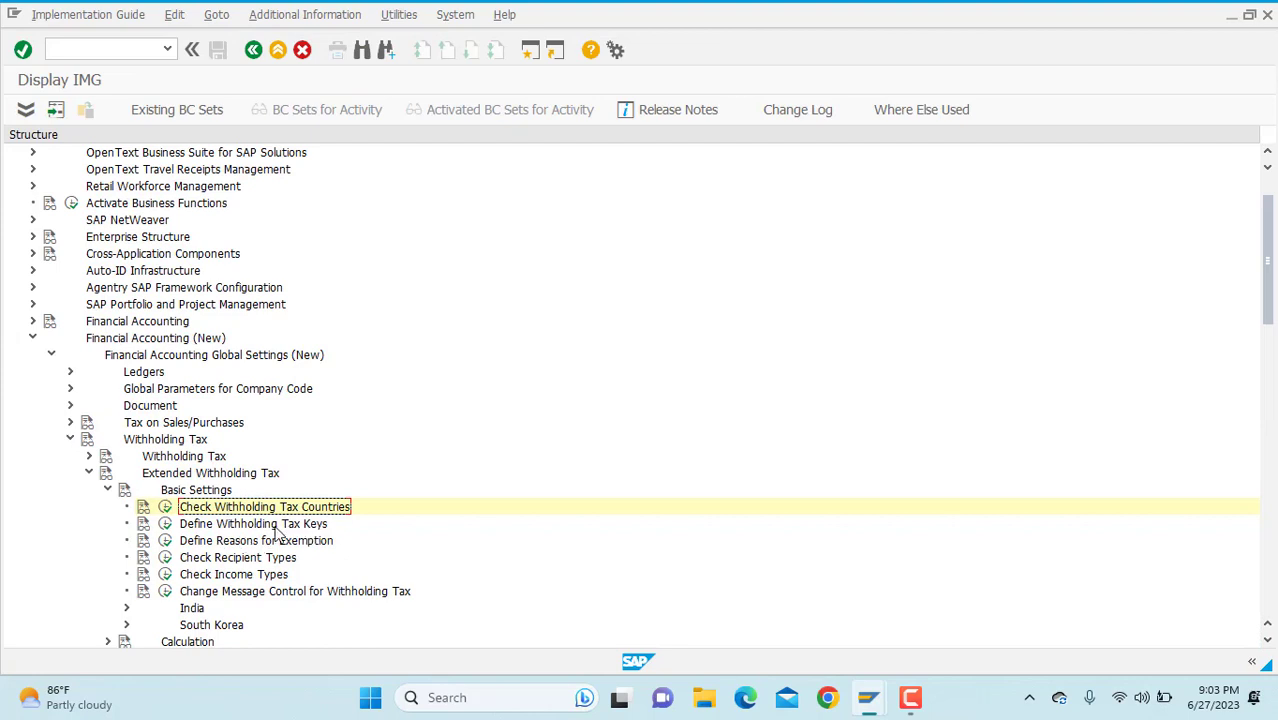
Open the Define Withholding Tax Keys activity for country key IN
{"action": "left_click", "coordinate": [165, 524]}
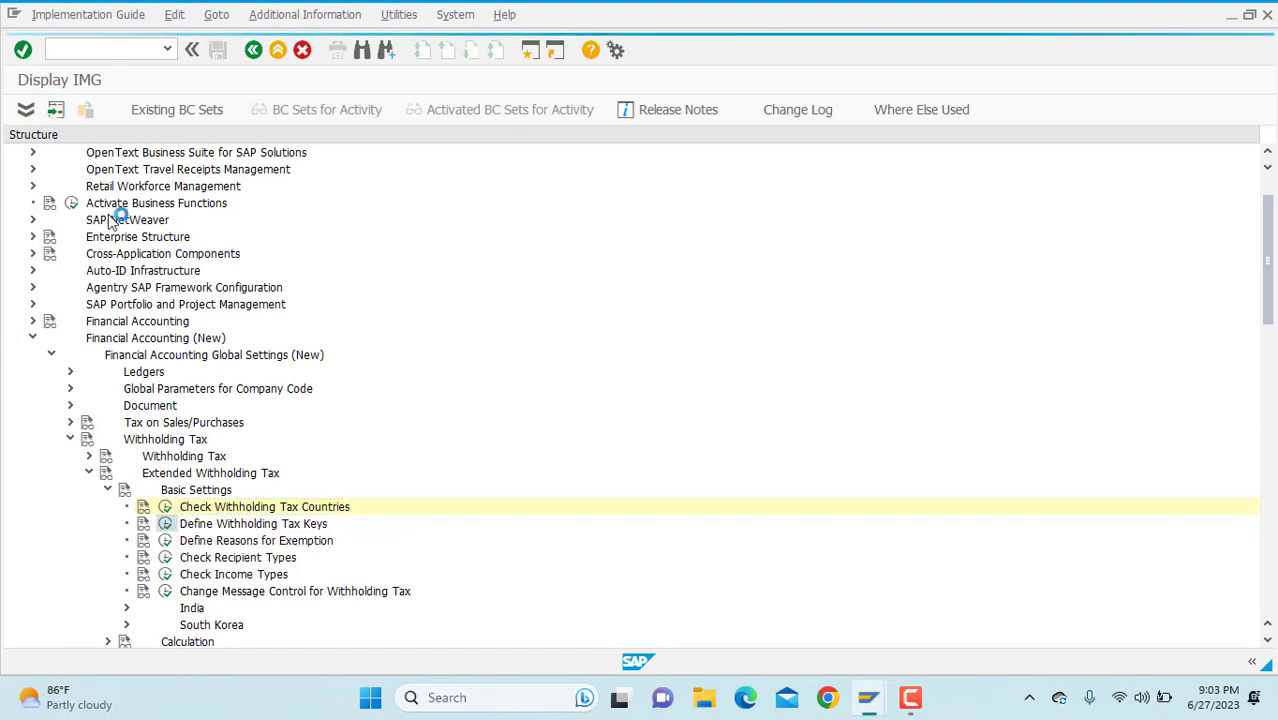
{"action": "type", "text": "IN"}
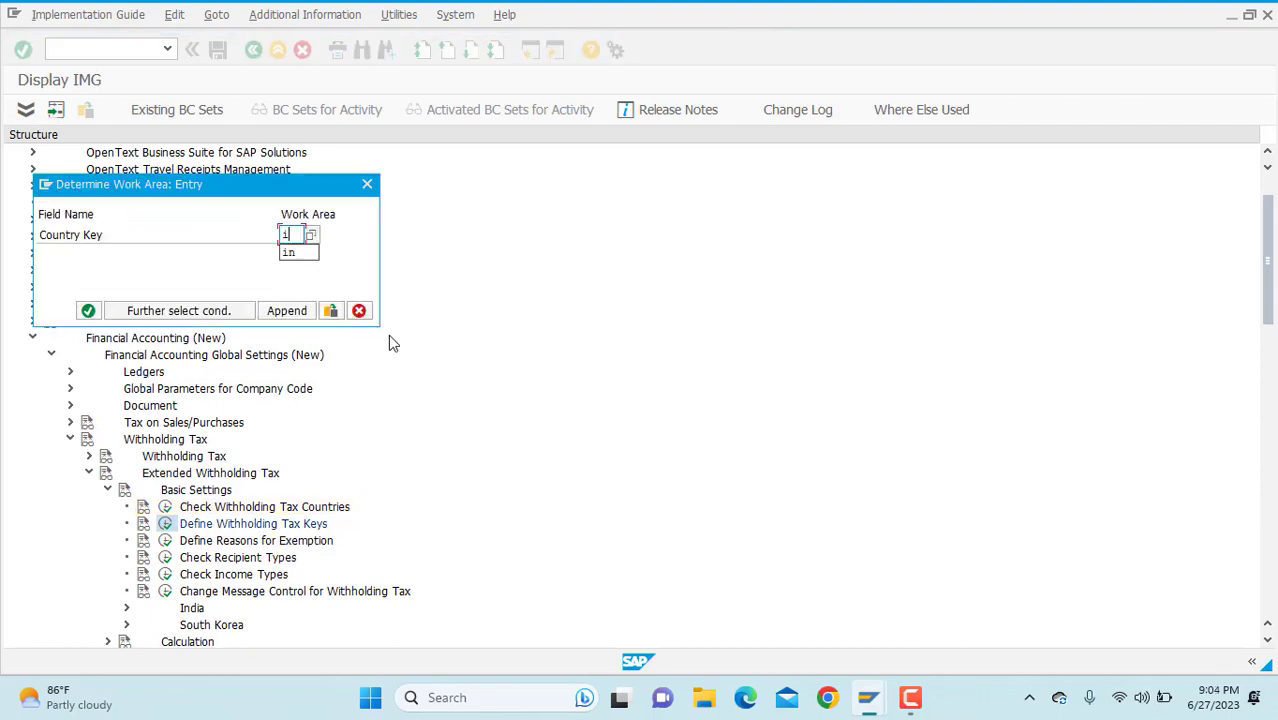
{"action": "key", "text": "Return"}
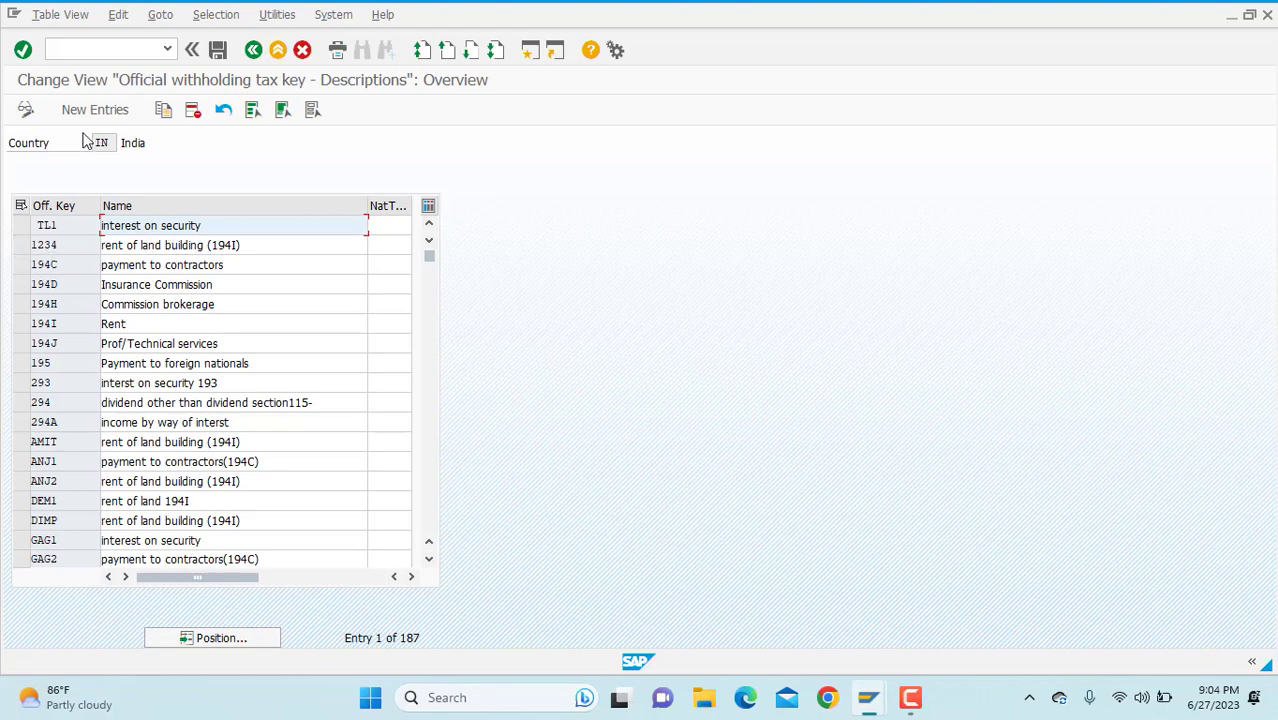
Add a new official withholding tax key TLW1 named "payment of rent on land" for India
{"action": "left_click", "coordinate": [100, 109]}
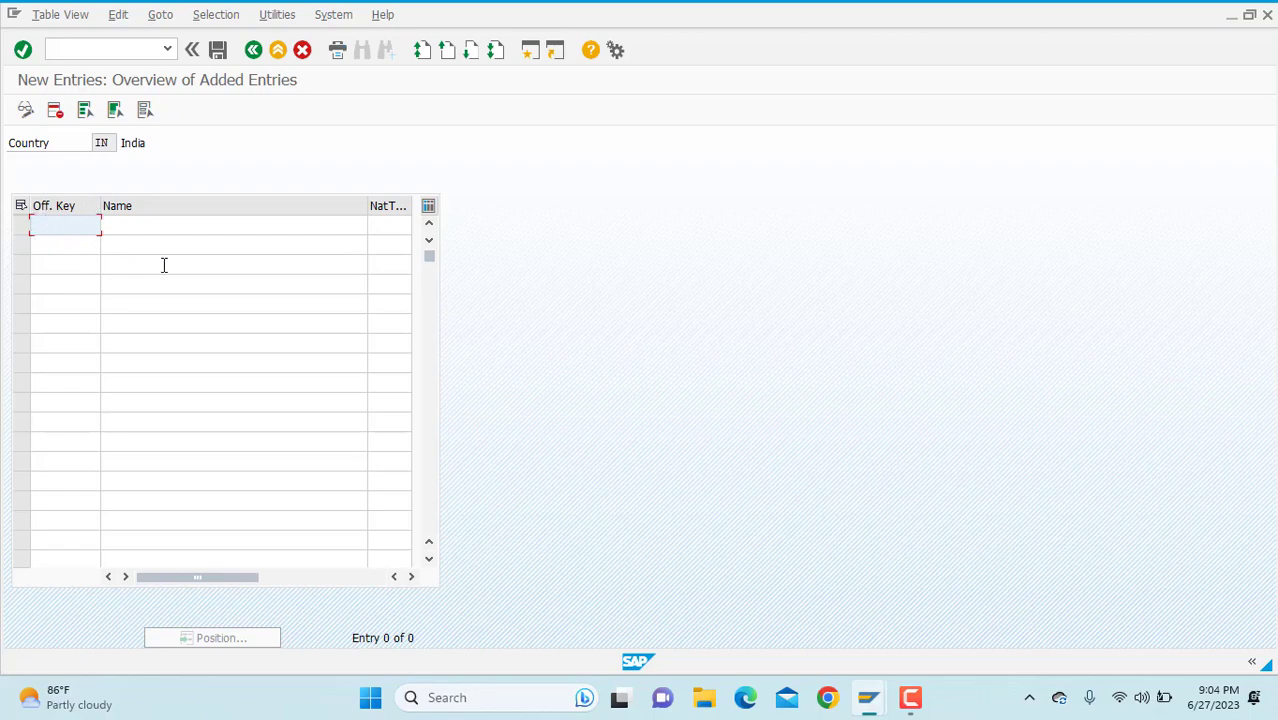
{"action": "type", "text": "t1"}
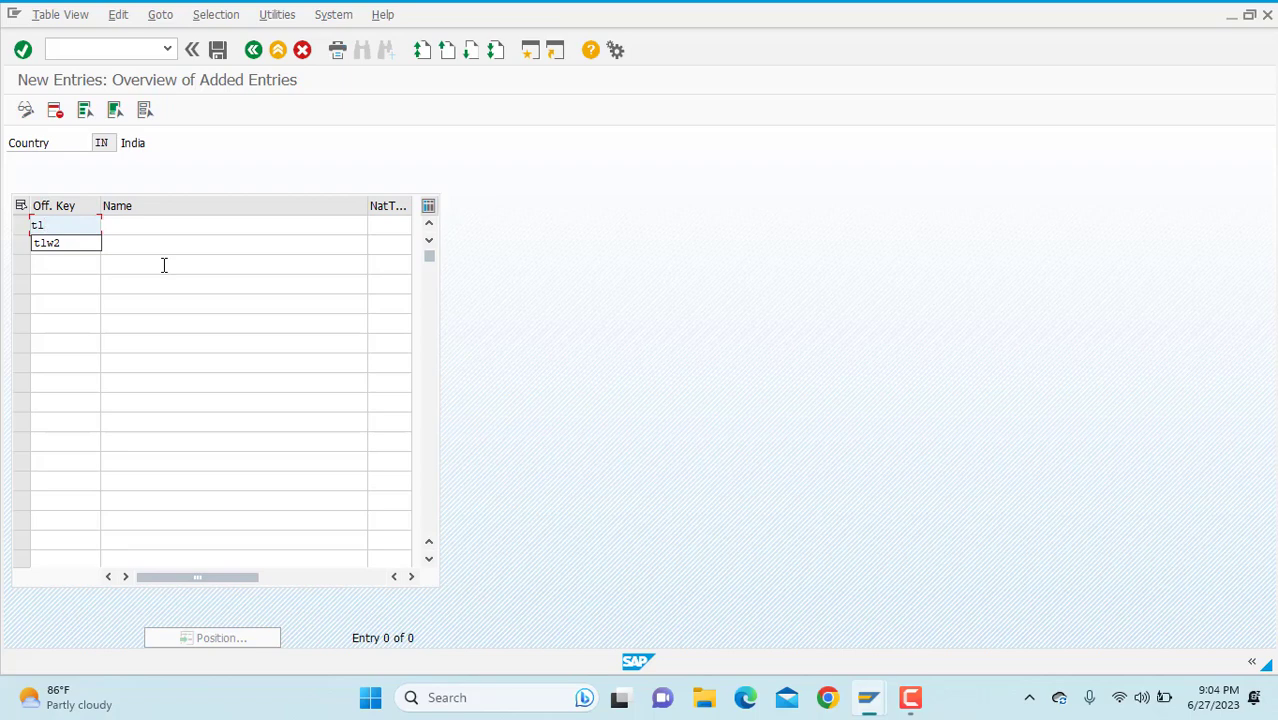
{"action": "type", "text": "lw1"}
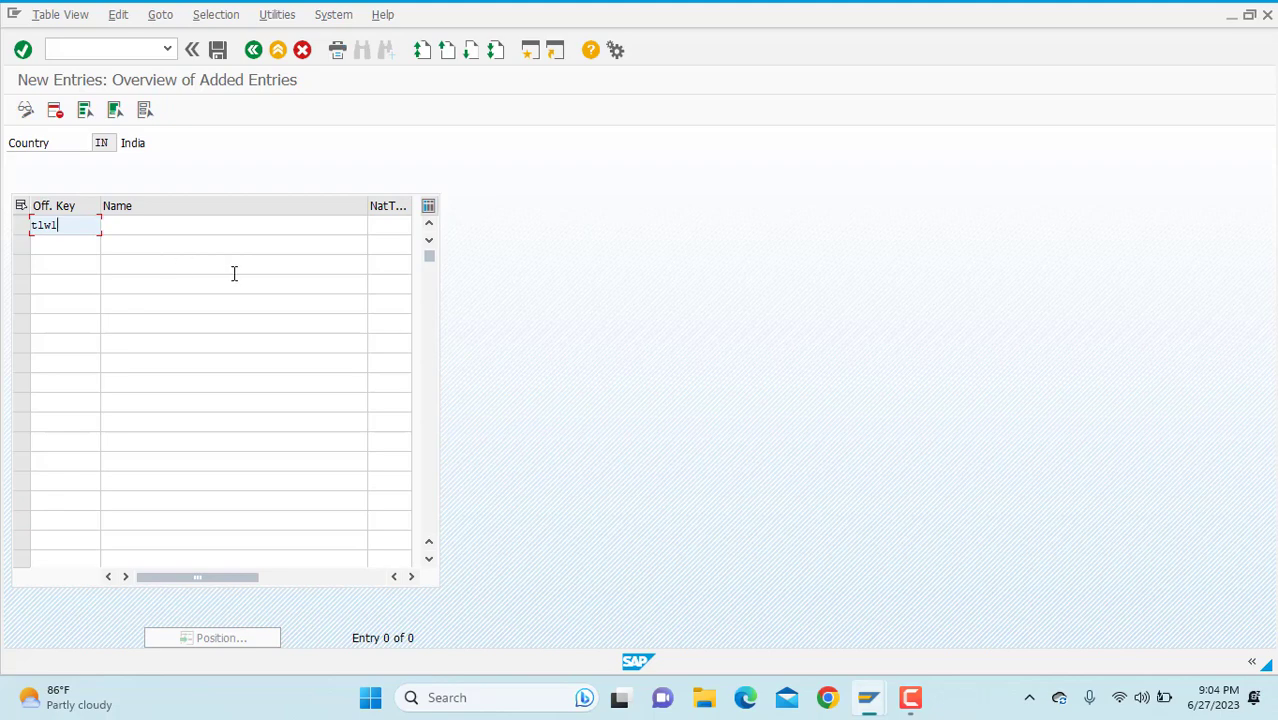
{"action": "left_click", "coordinate": [142, 228]}
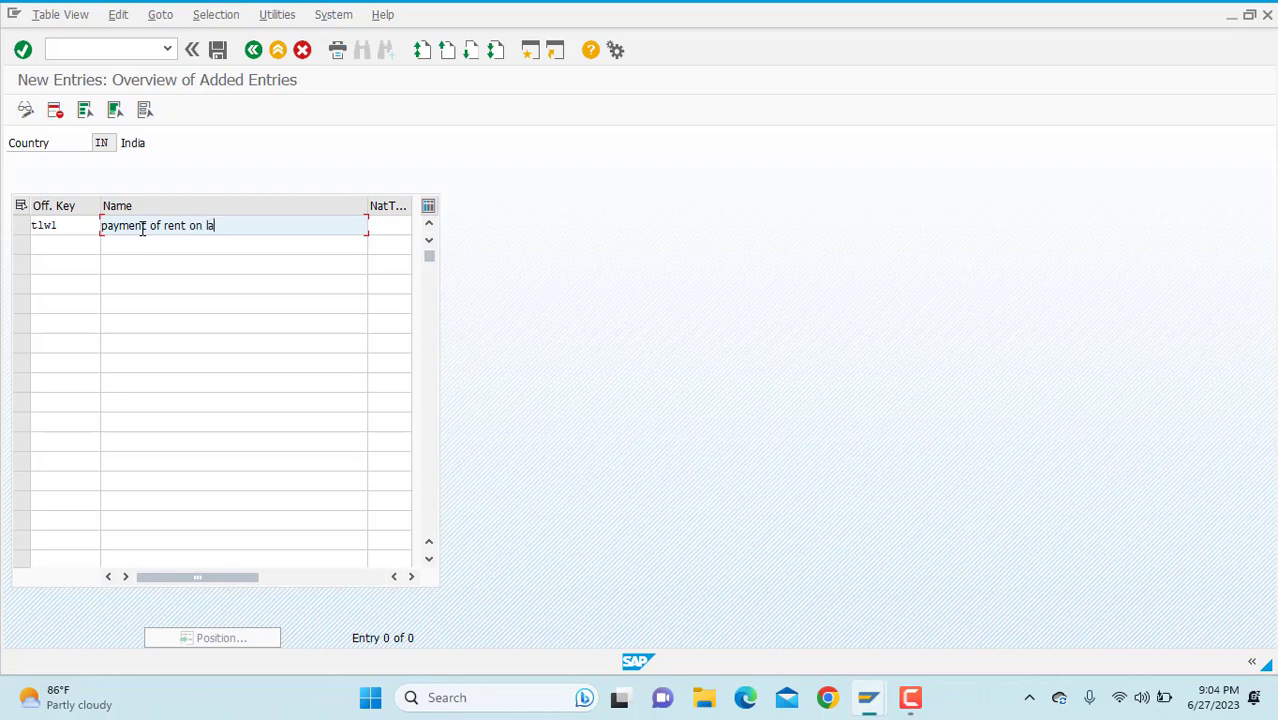
{"action": "key", "text": "Return"}
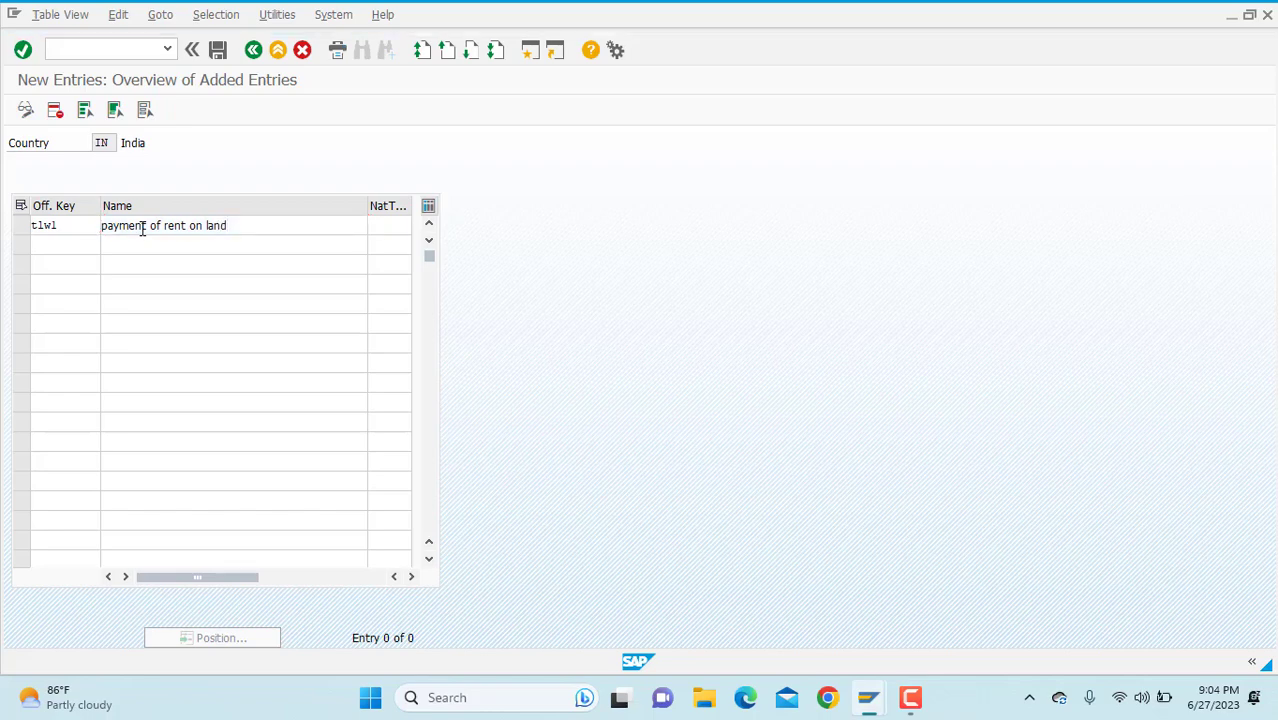
Save the new withholding tax key under the proposed customizing request and return to the implementation guide
{"action": "key", "text": "ctrl+s"}
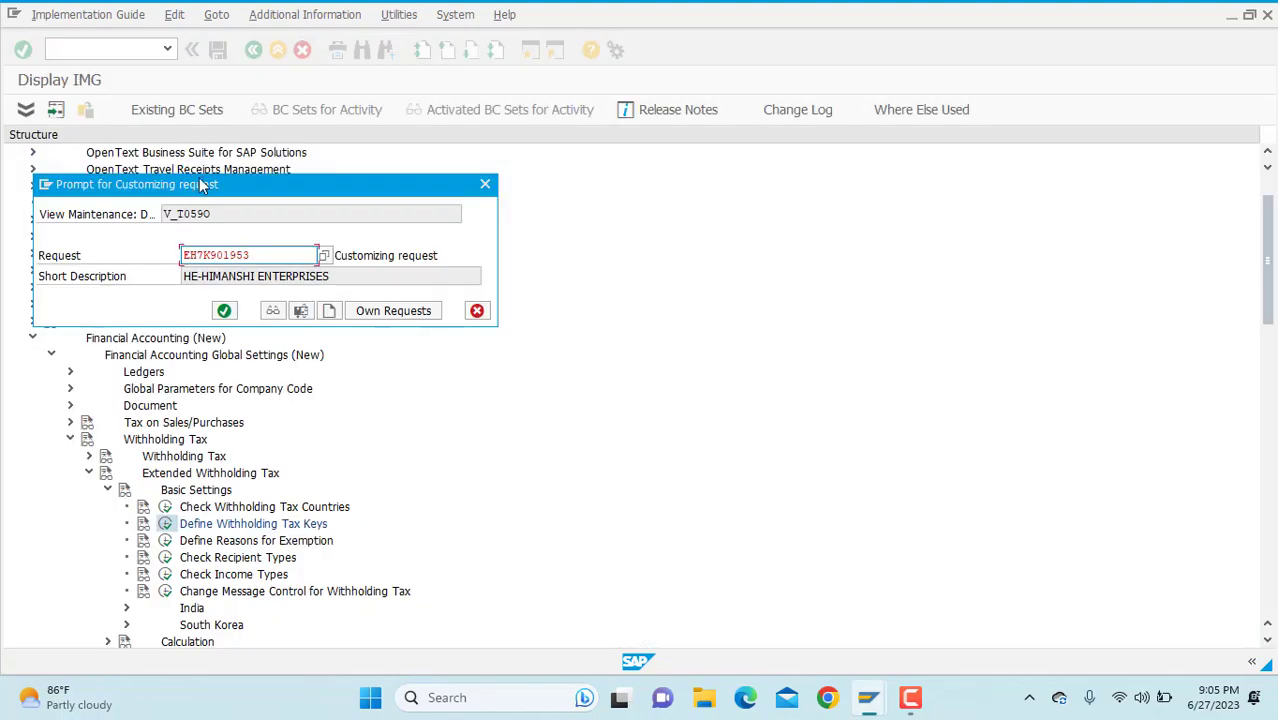
{"action": "left_click", "coordinate": [224, 310]}
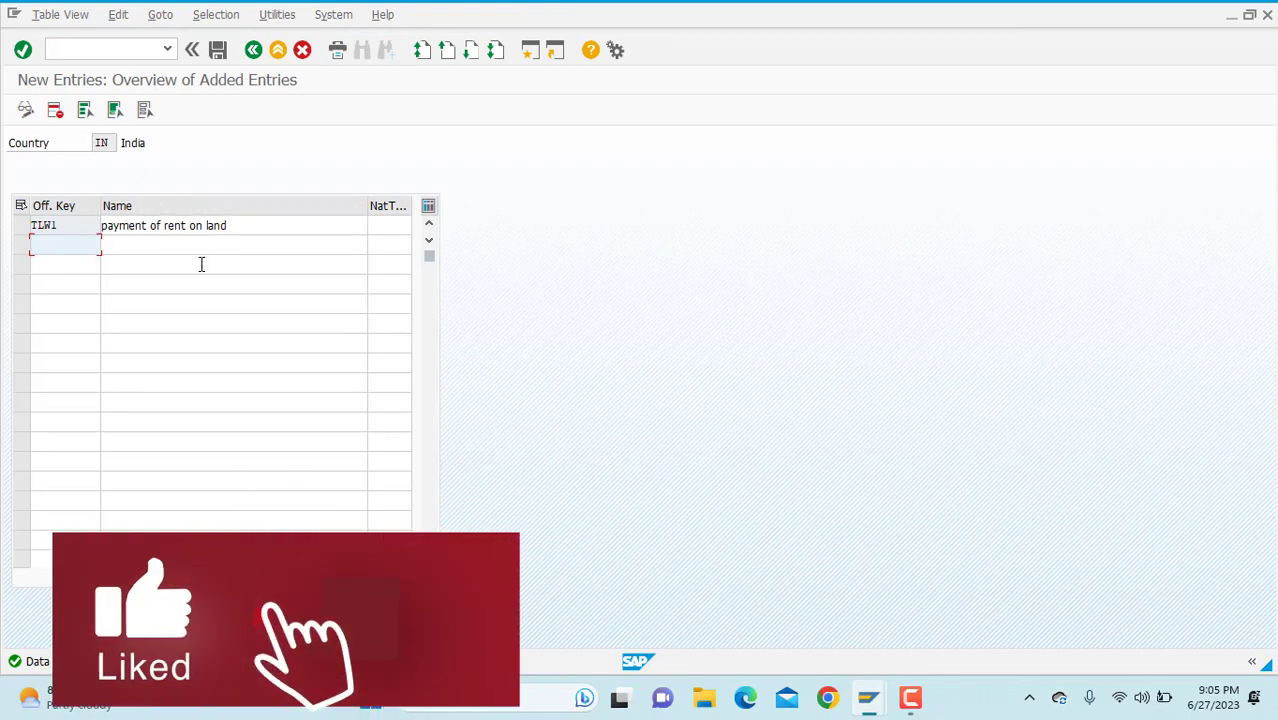
{"action": "left_click", "coordinate": [253, 50]}
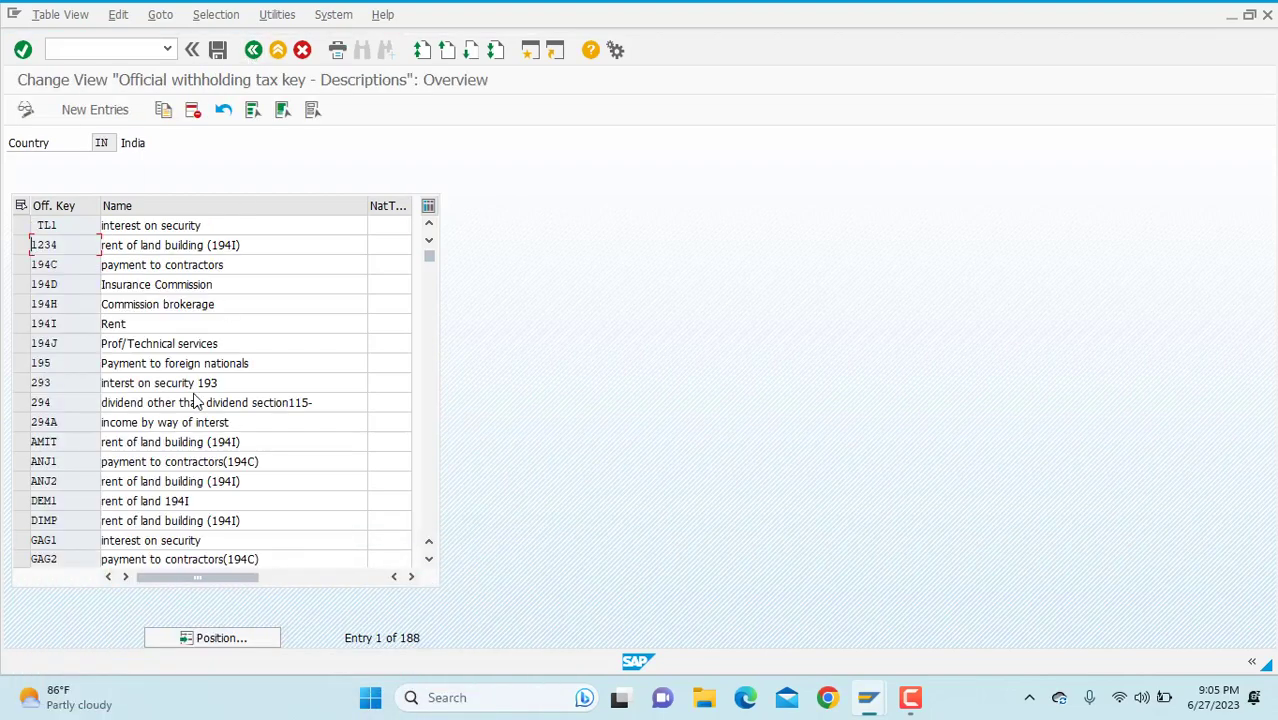
{"action": "left_click", "coordinate": [250, 50]}
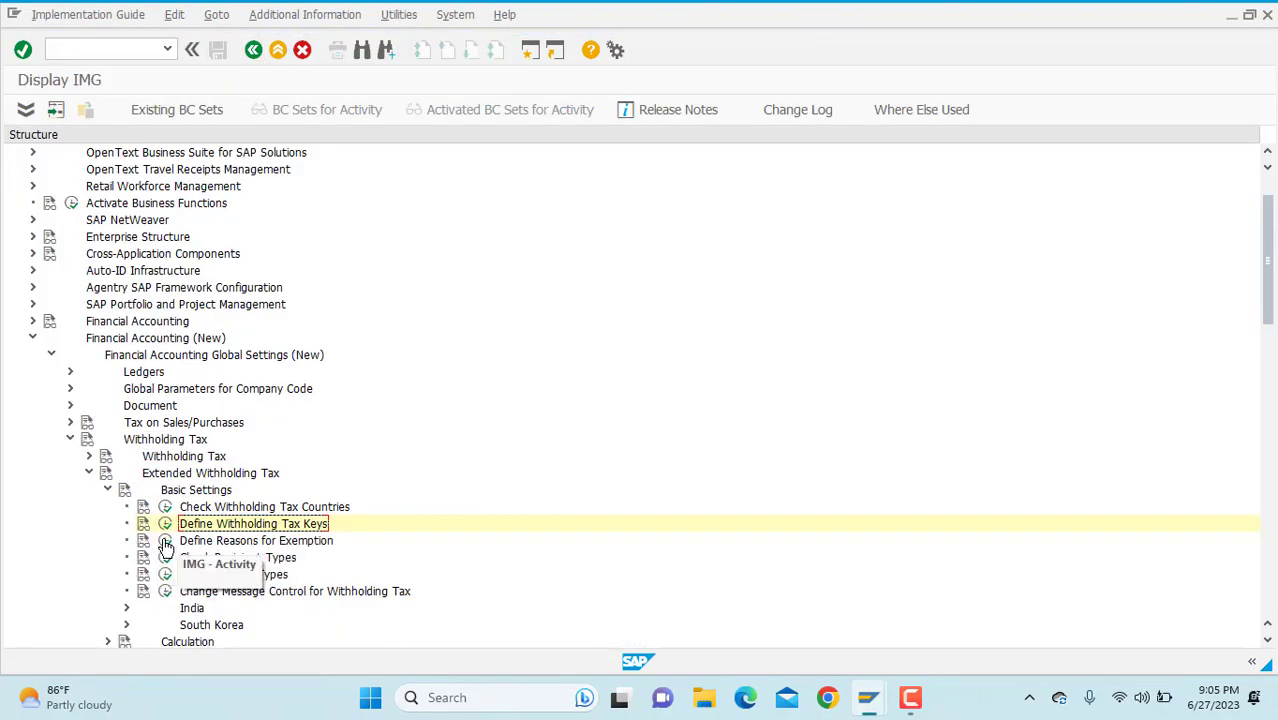
Review the reasons for exemption for country key IN and the blank new-entries table, and return to the implementation guide without adding any
{"action": "left_click", "coordinate": [166, 542]}
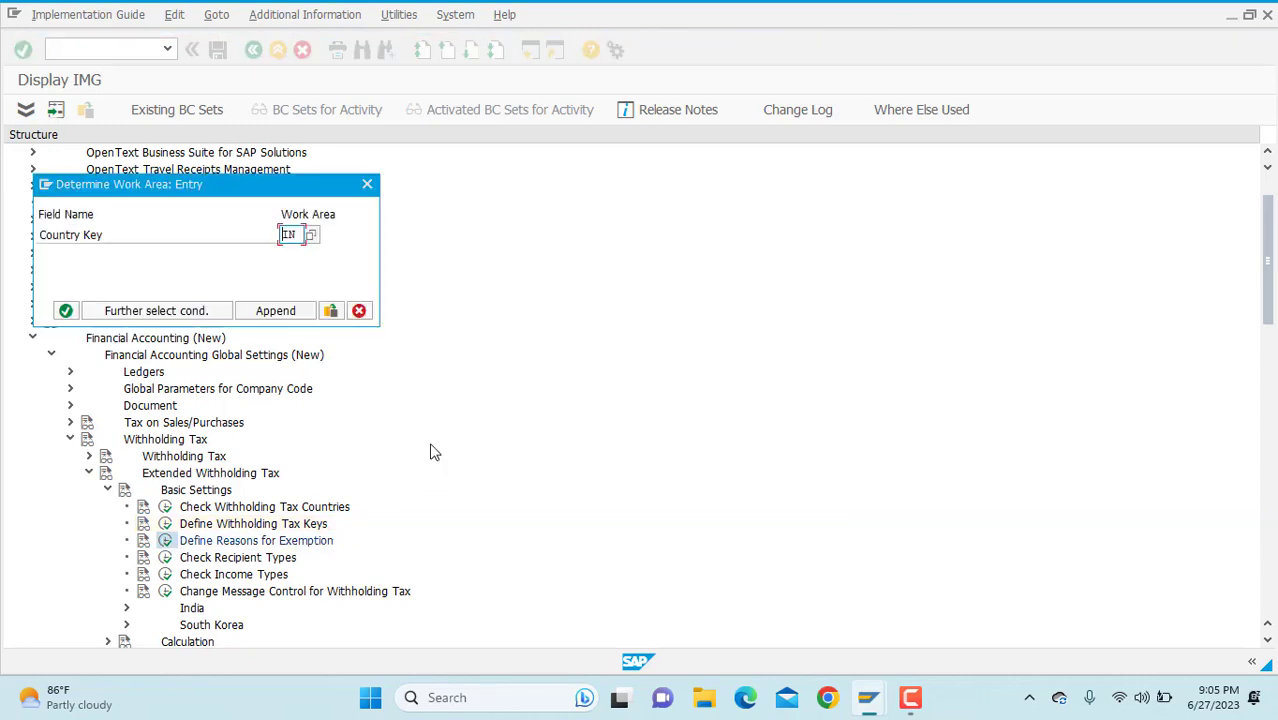
{"action": "key", "text": "Return"}
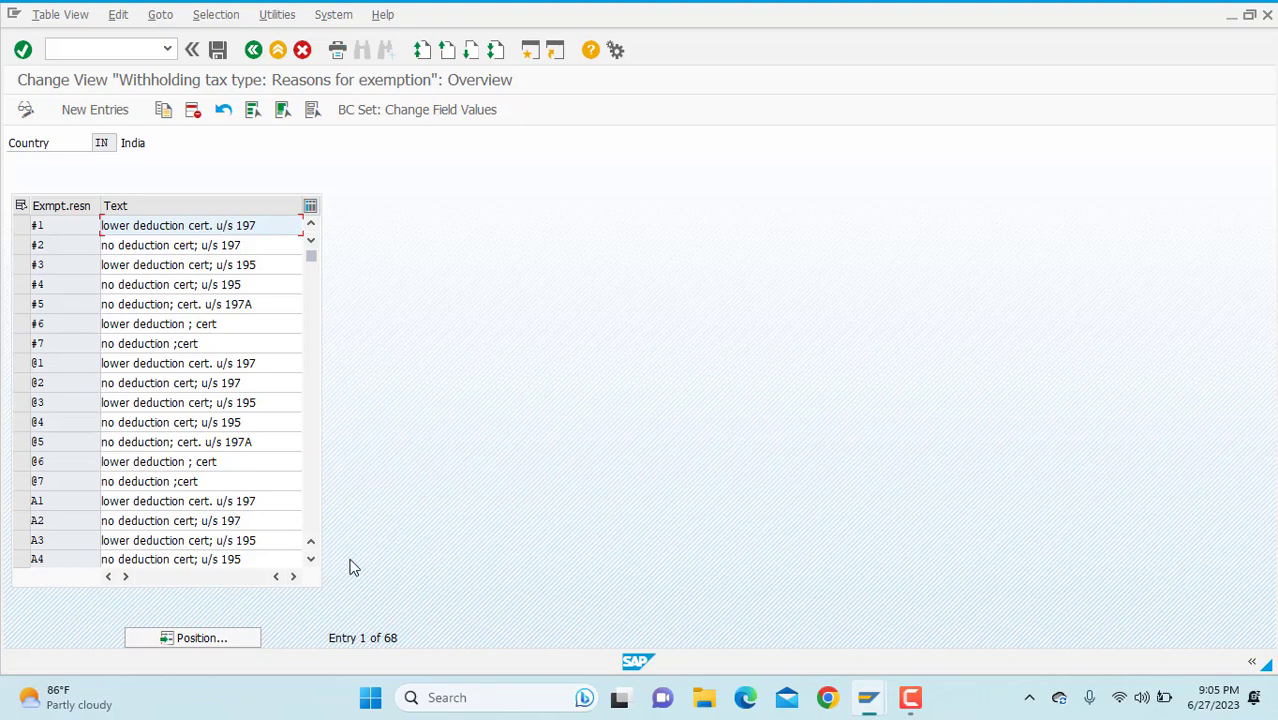
{"action": "left_click", "coordinate": [310, 560]}
{"action": "left_click", "coordinate": [310, 562]}
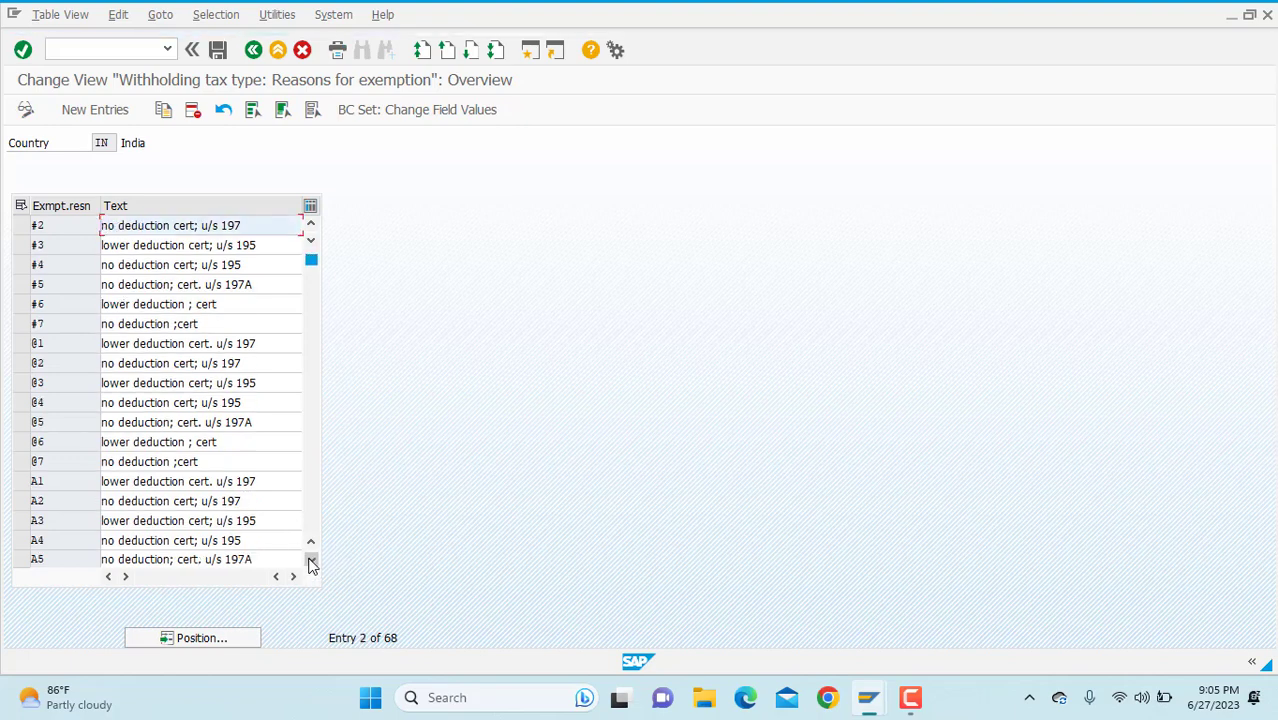
{"action": "left_click", "coordinate": [310, 562]}
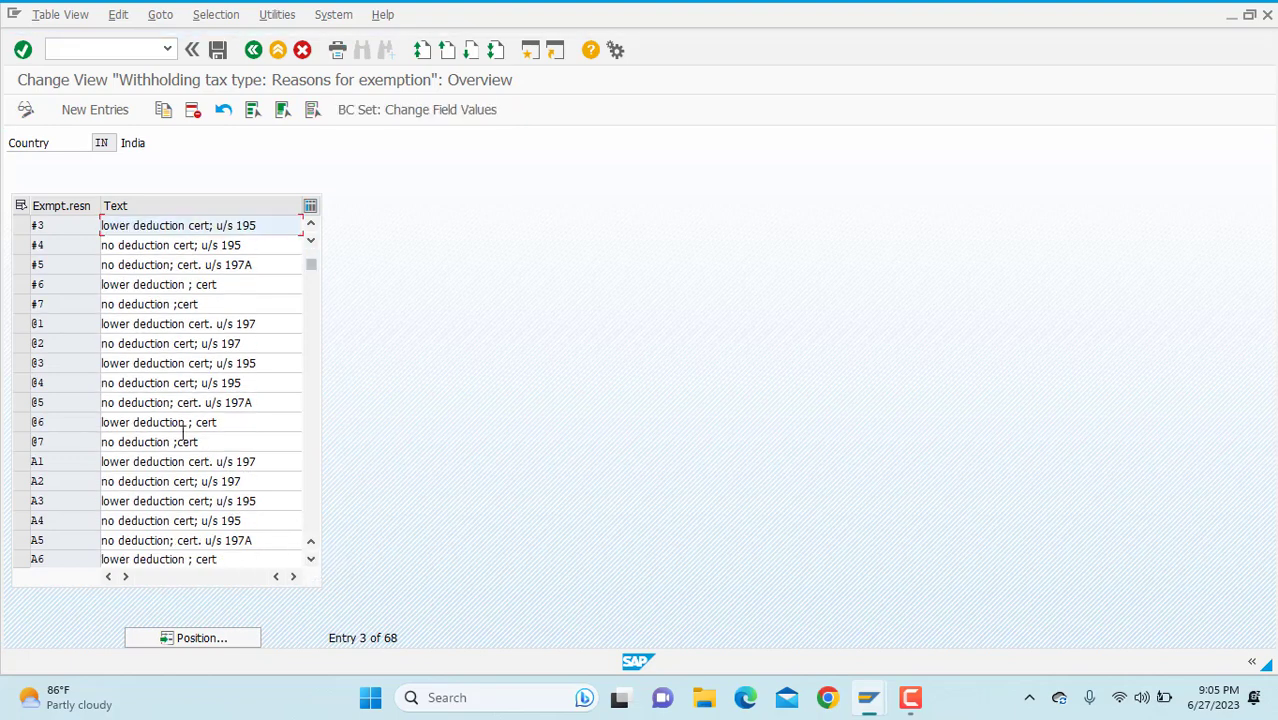
{"action": "left_click", "coordinate": [94, 116]}
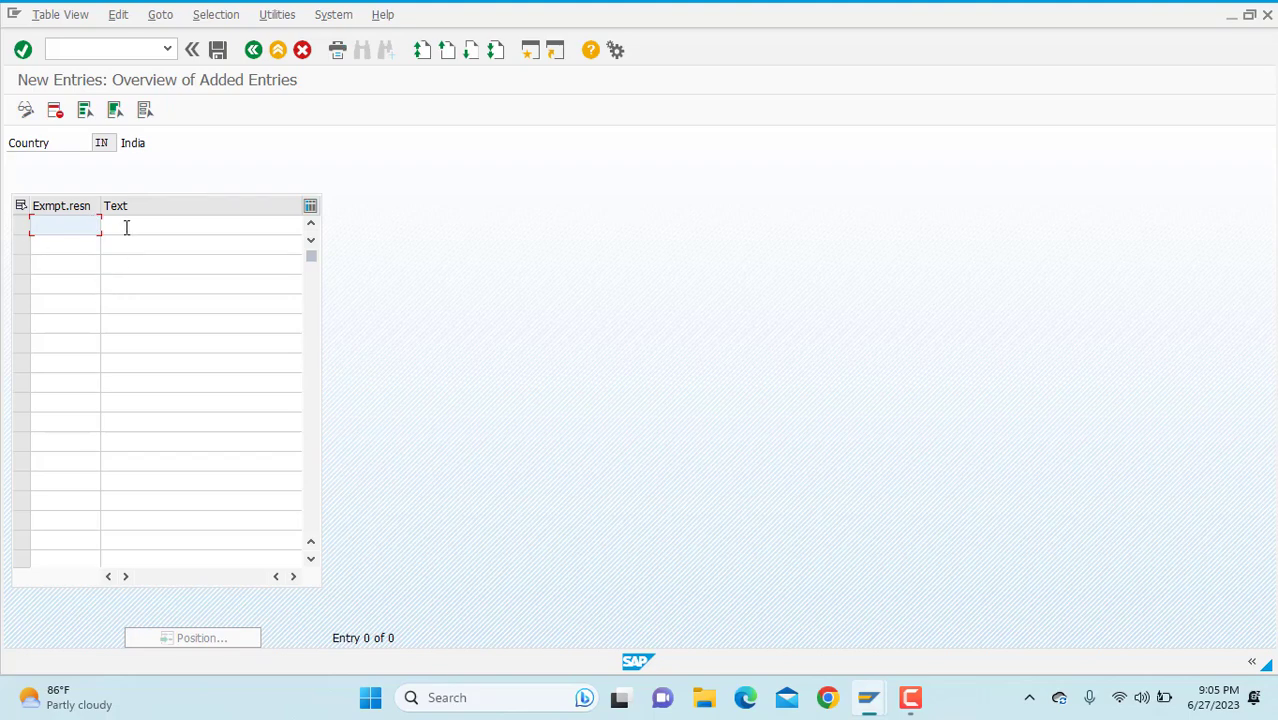
{"action": "left_click", "coordinate": [255, 50]}
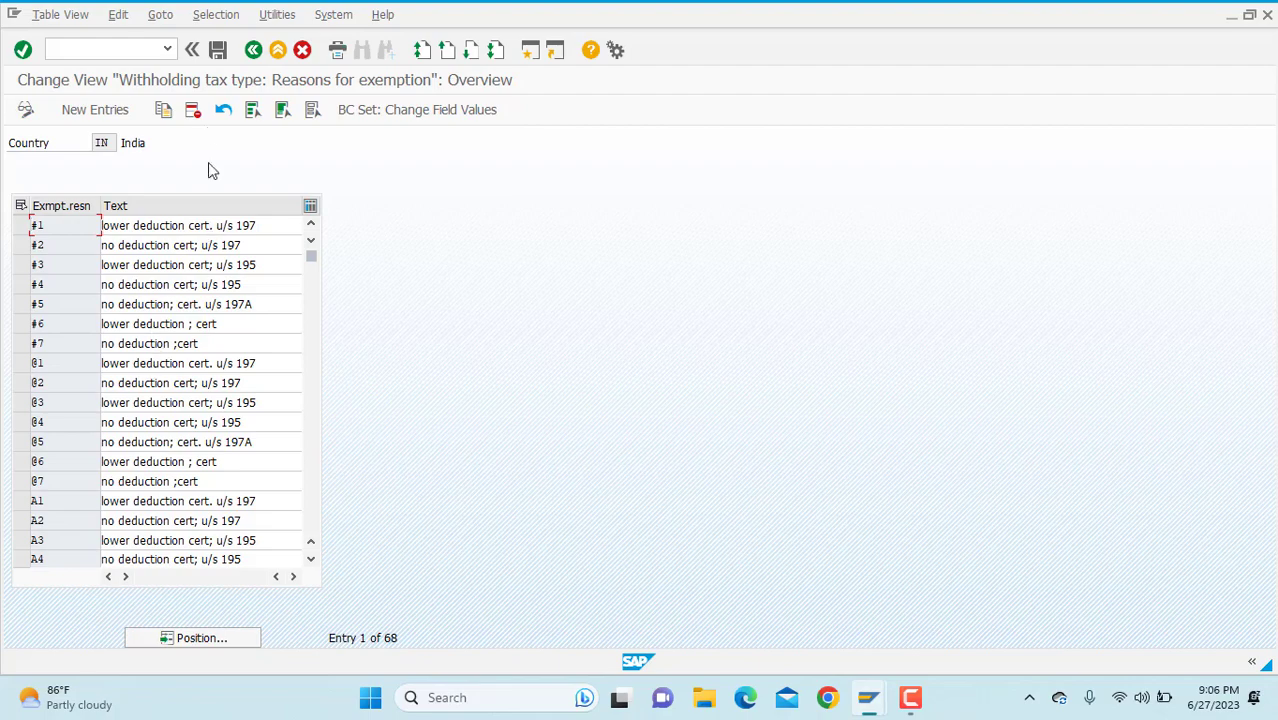
{"action": "left_click", "coordinate": [253, 50]}
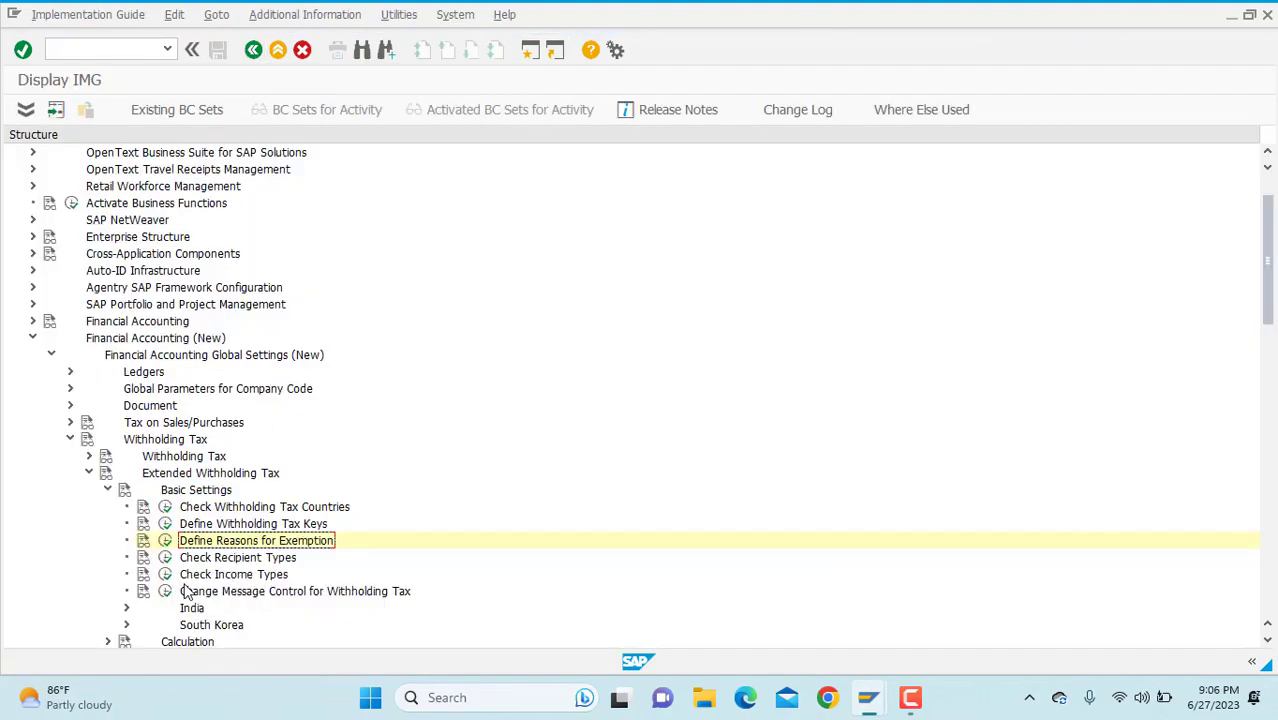
Collapse Basic Settings and expand Calculation > Withholding Tax Type under Extended Withholding Tax
{"action": "left_click", "coordinate": [108, 490]}
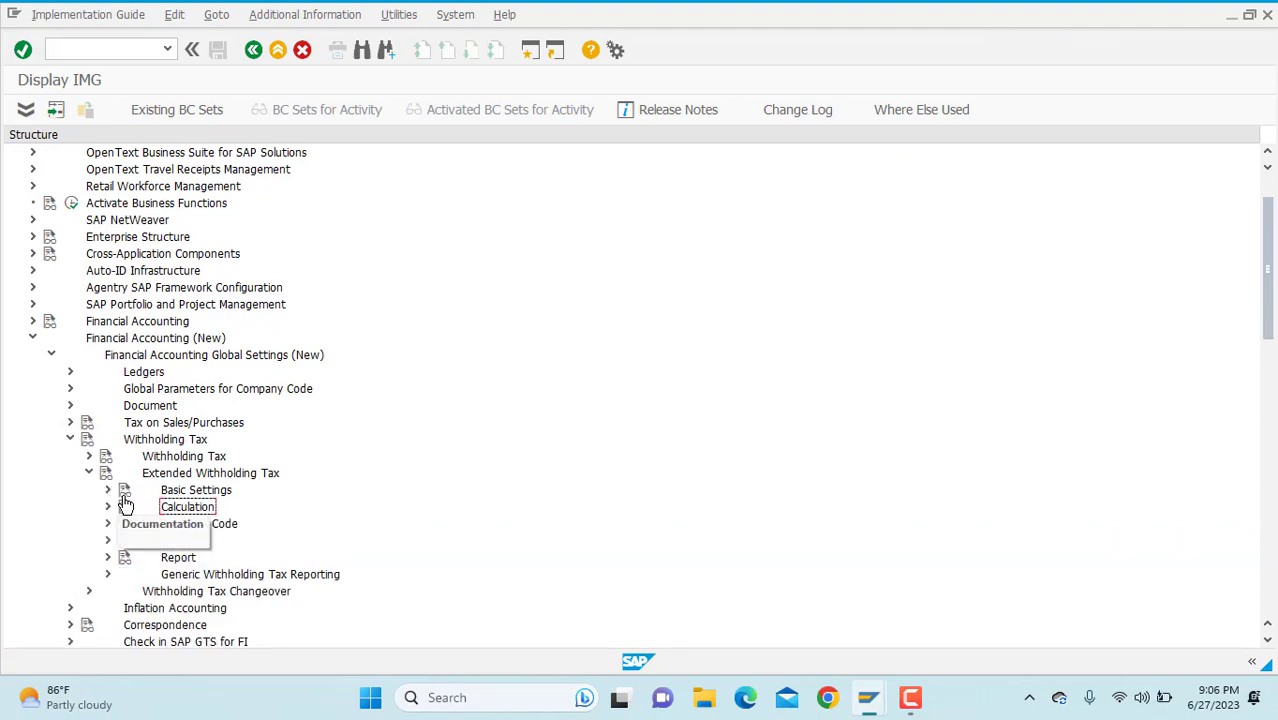
{"action": "left_click", "coordinate": [110, 507]}
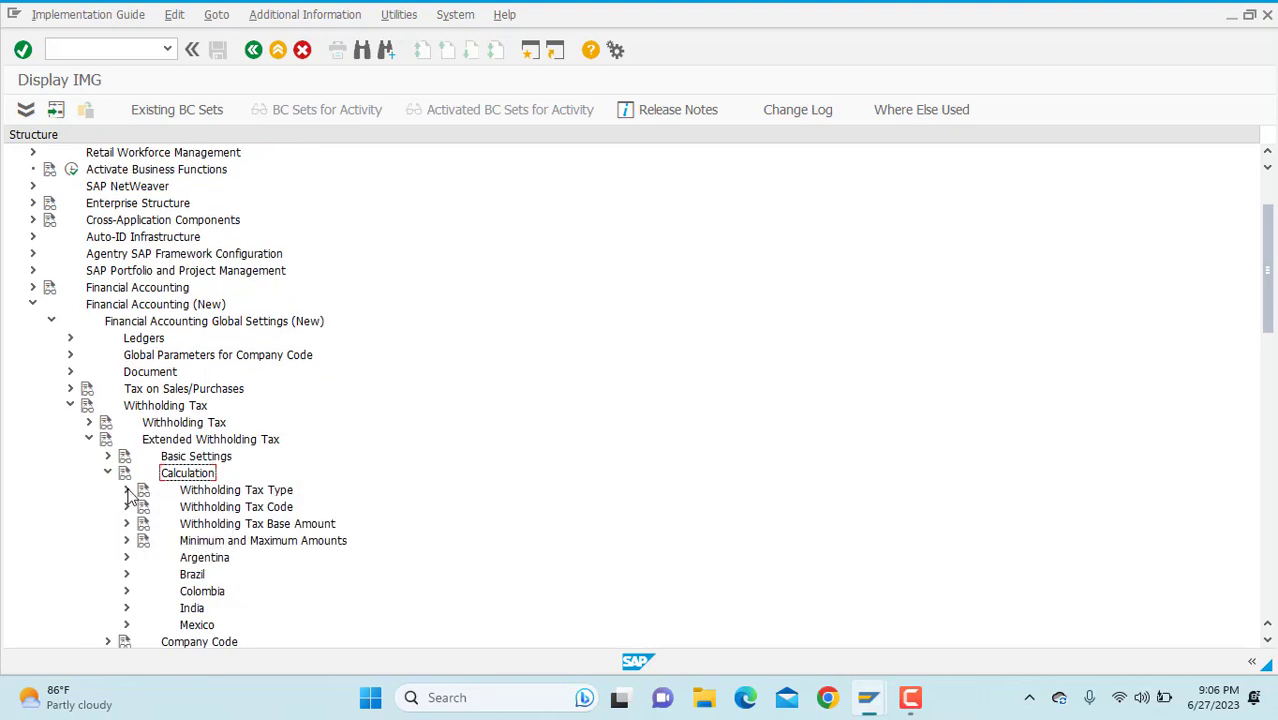
{"action": "left_click", "coordinate": [128, 490]}
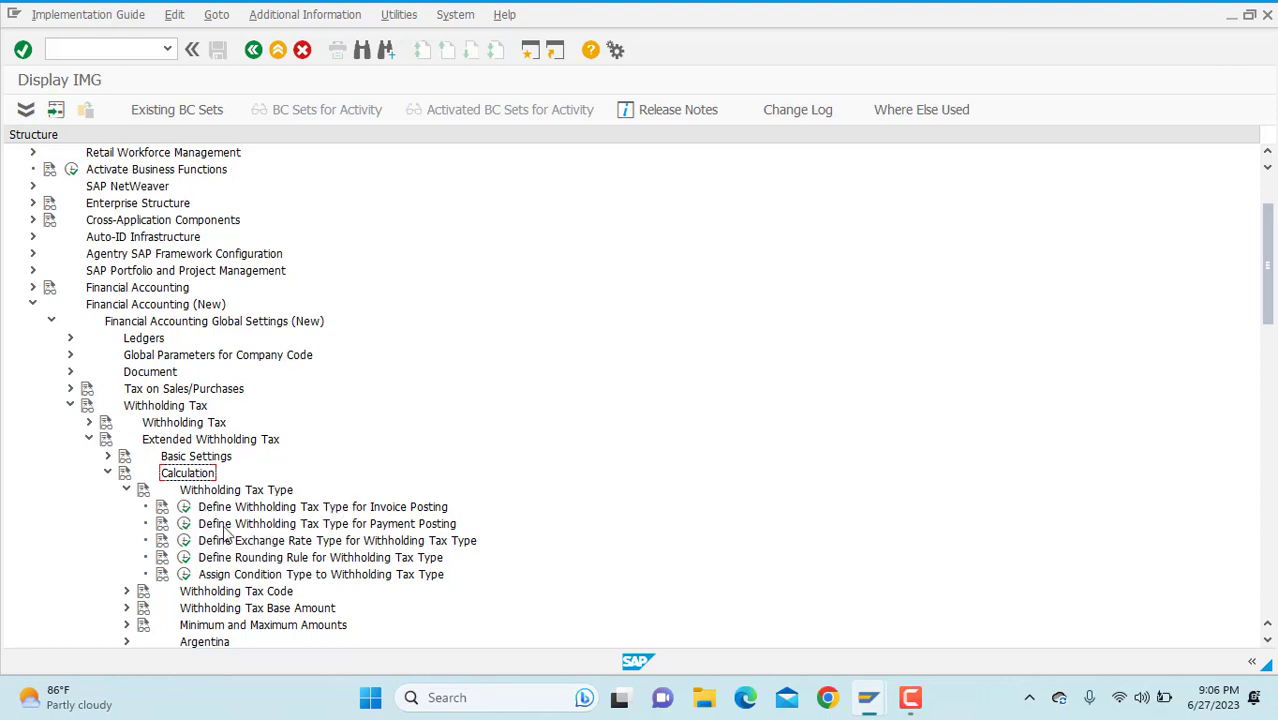
Add an invoice-posting withholding tax type X1 for country IN, described "194i payment of rent for invoice", with gross amount as base
{"action": "left_click", "coordinate": [184, 507]}
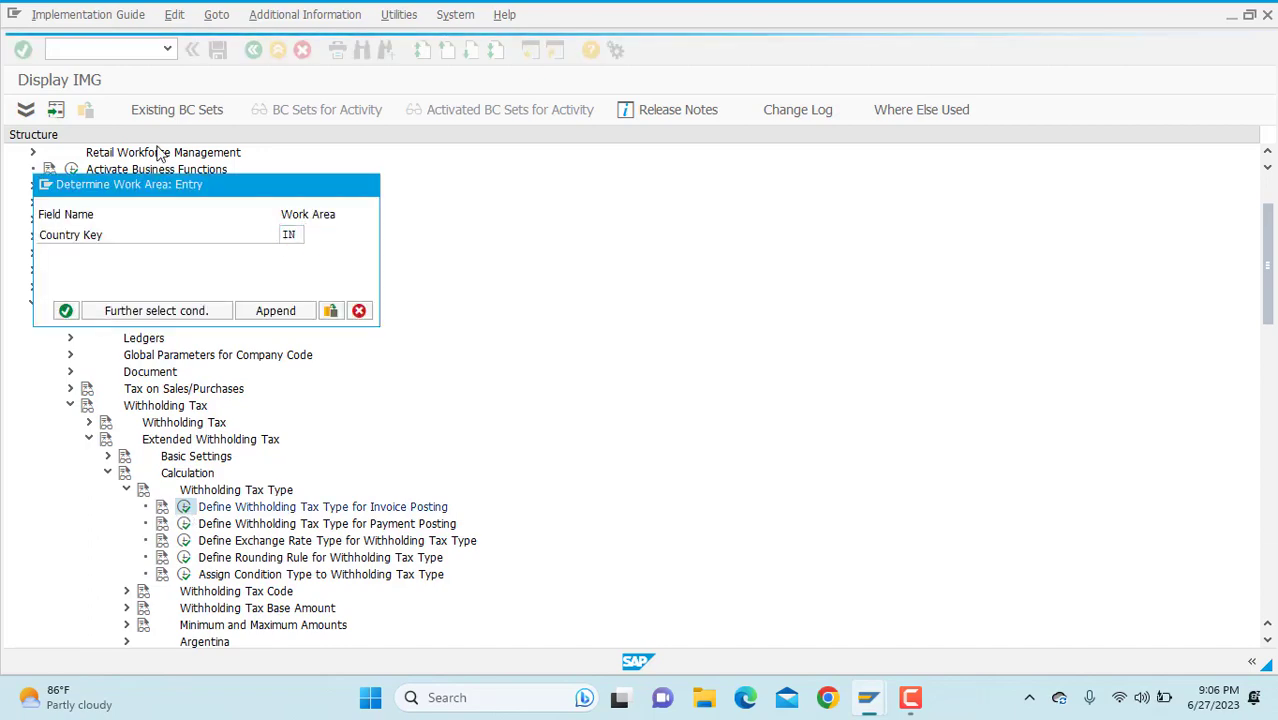
{"action": "key", "text": "Return"}
{"action": "left_click", "coordinate": [143, 117]}
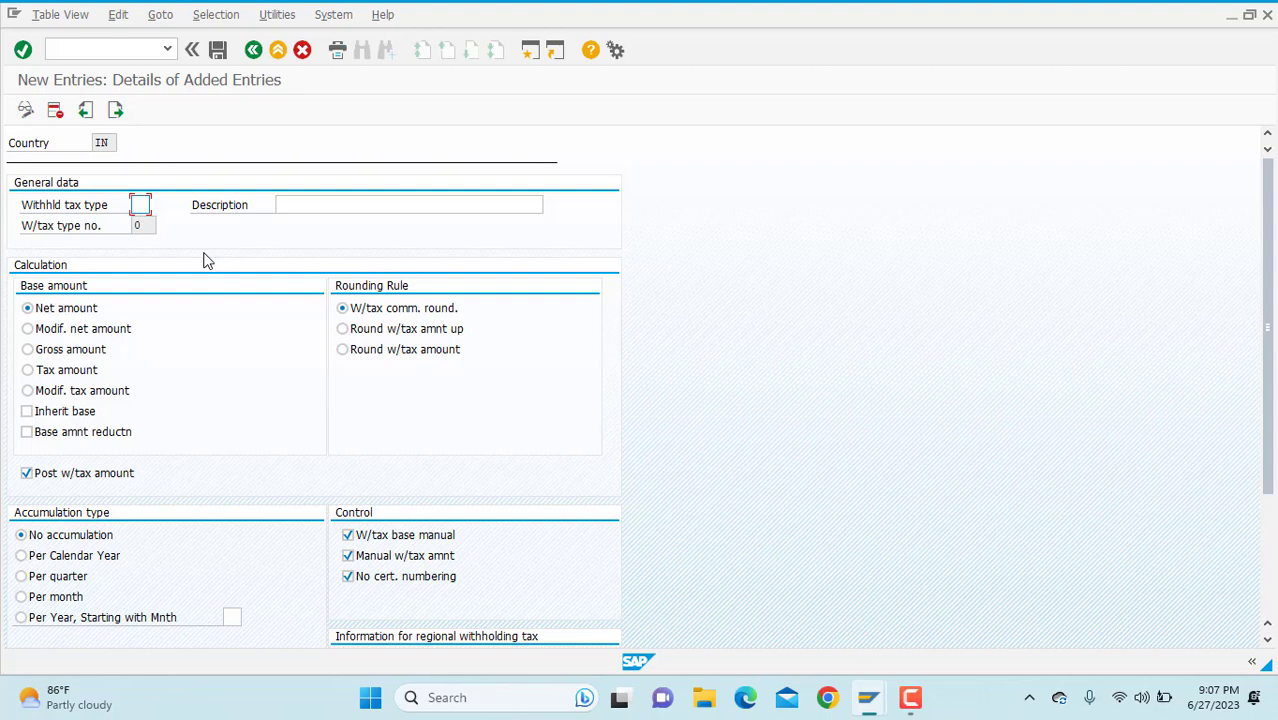
{"action": "type", "text": "x1"}
{"action": "left_click", "coordinate": [301, 198]}
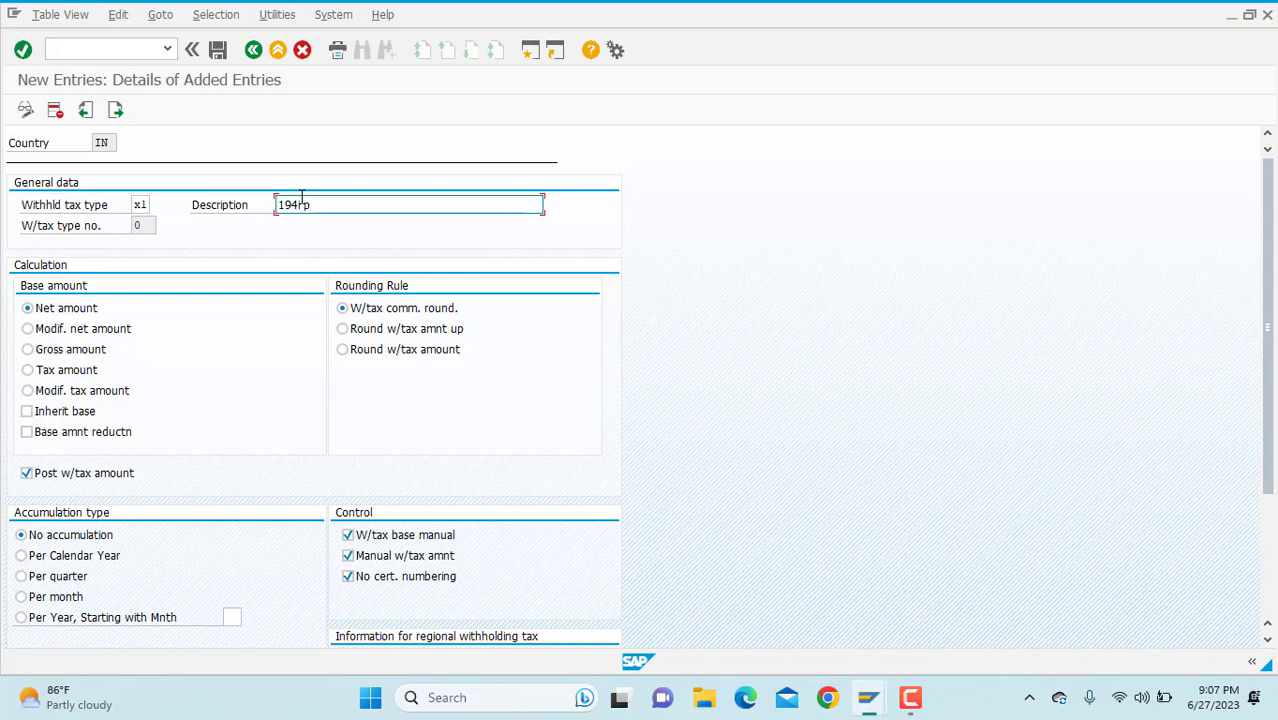
{"action": "type", "text": "yment of rent for invoice"}
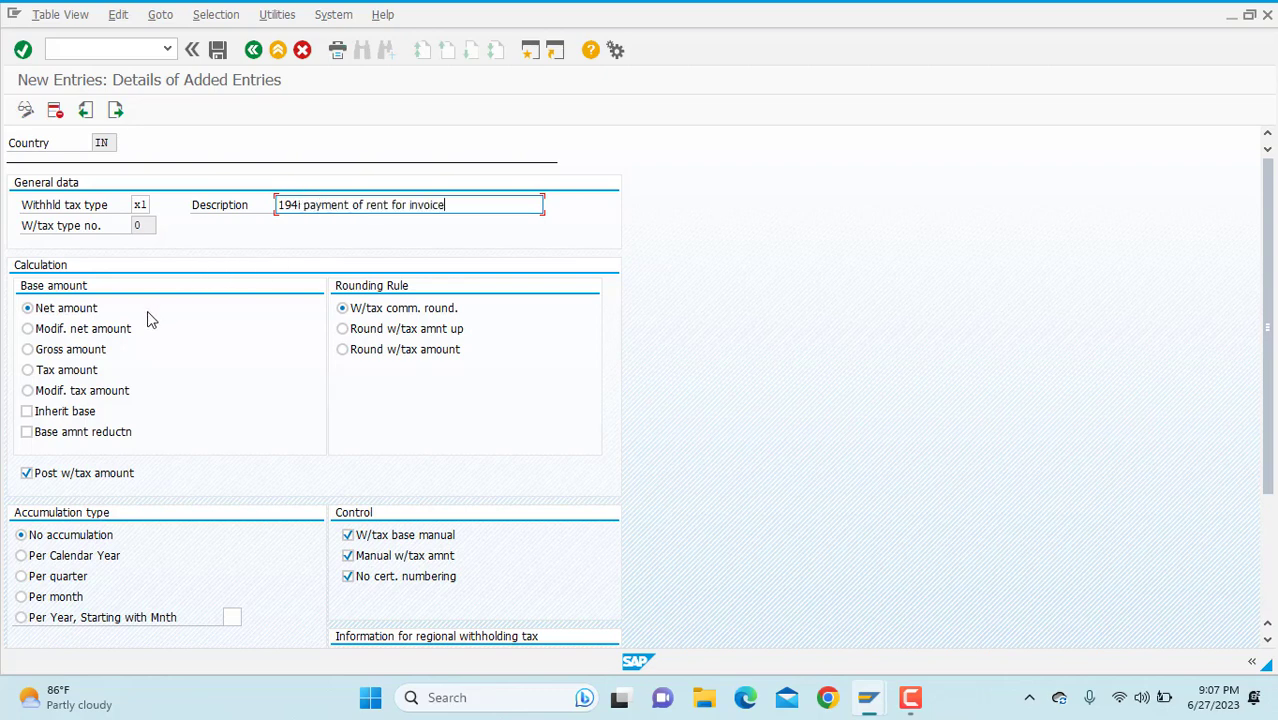
{"action": "left_click", "coordinate": [68, 356]}
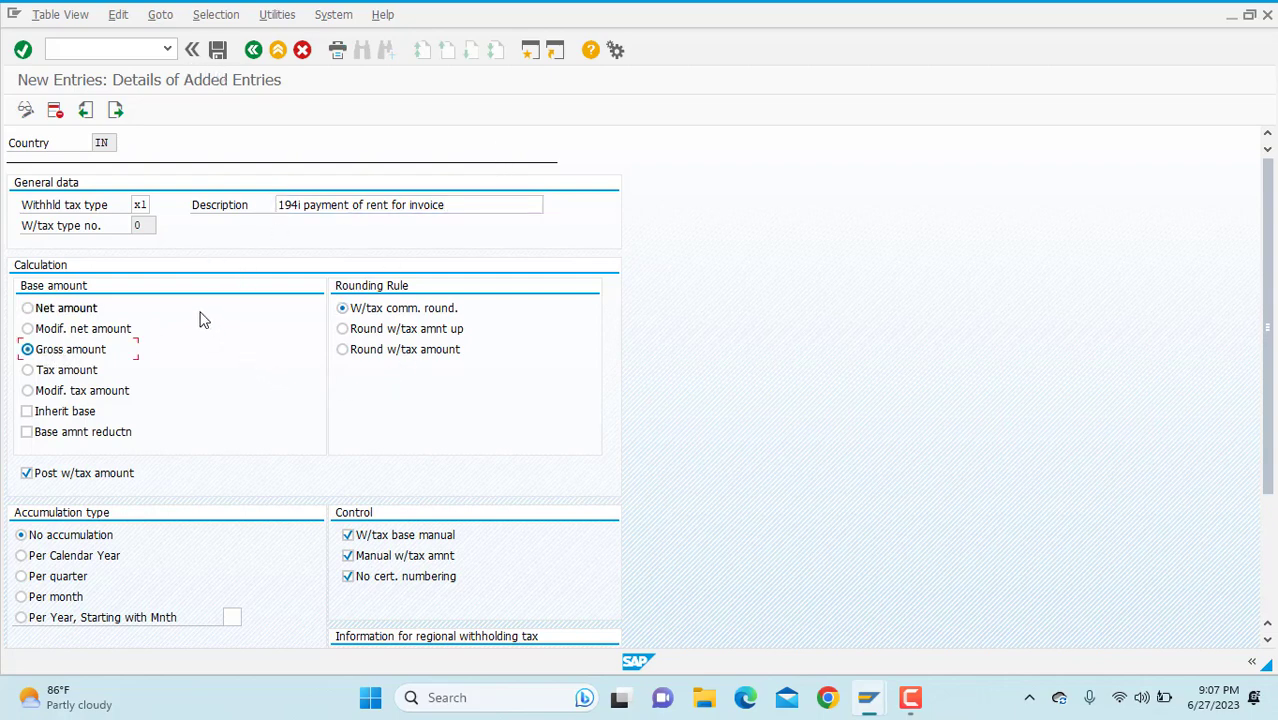
Save the invoice-posting withholding tax type under the proposed customizing request and return to the implementation guide
{"action": "left_click", "coordinate": [218, 50]}
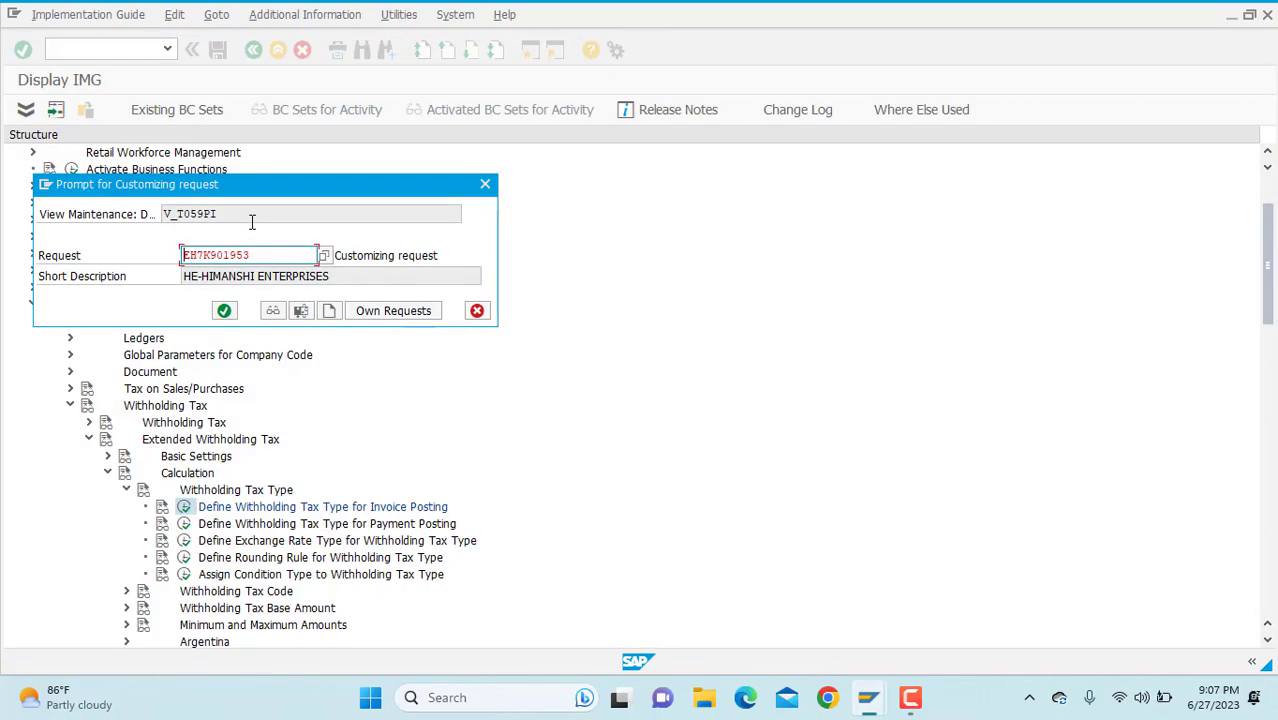
{"action": "left_click", "coordinate": [224, 311]}
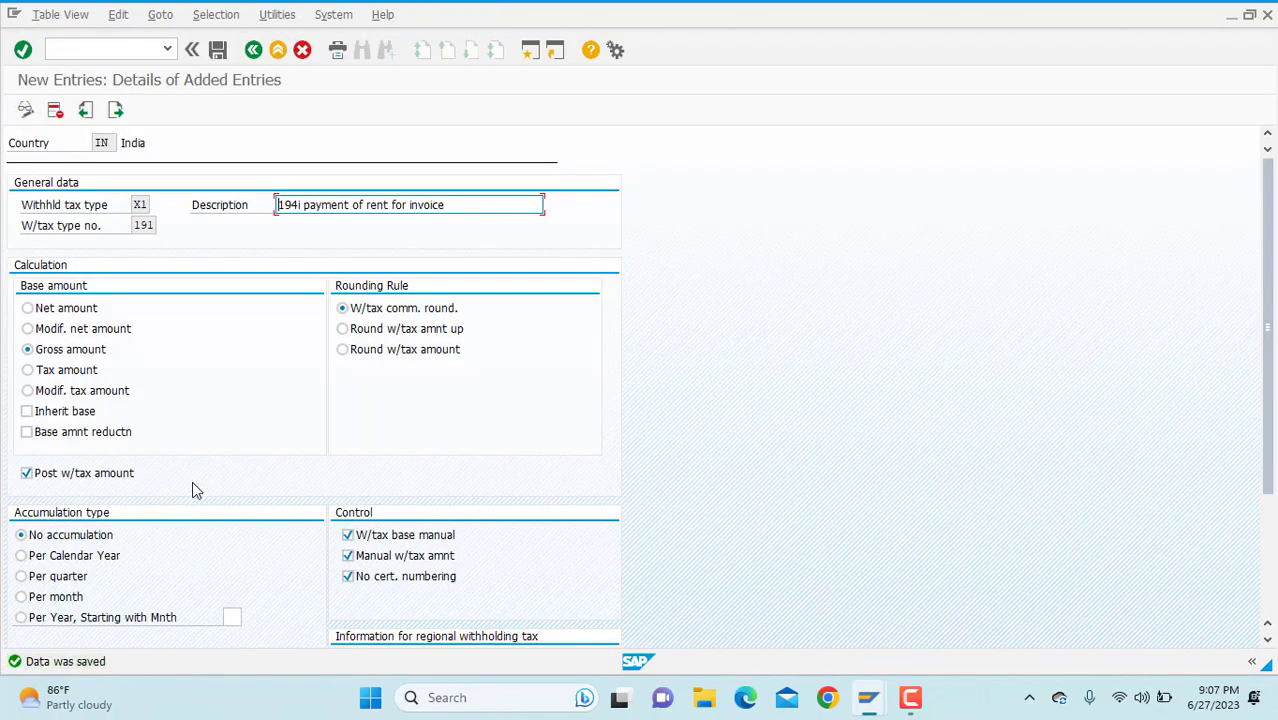
{"action": "left_click", "coordinate": [256, 52]}
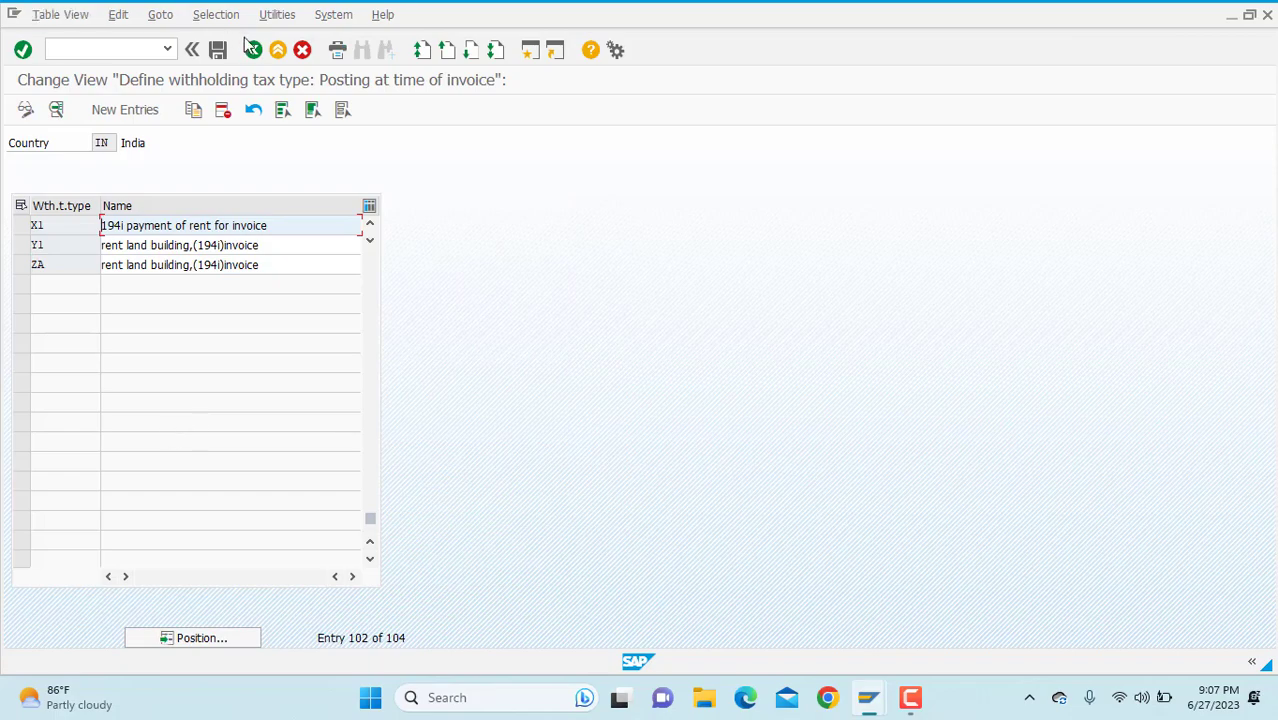
{"action": "left_click", "coordinate": [248, 46]}
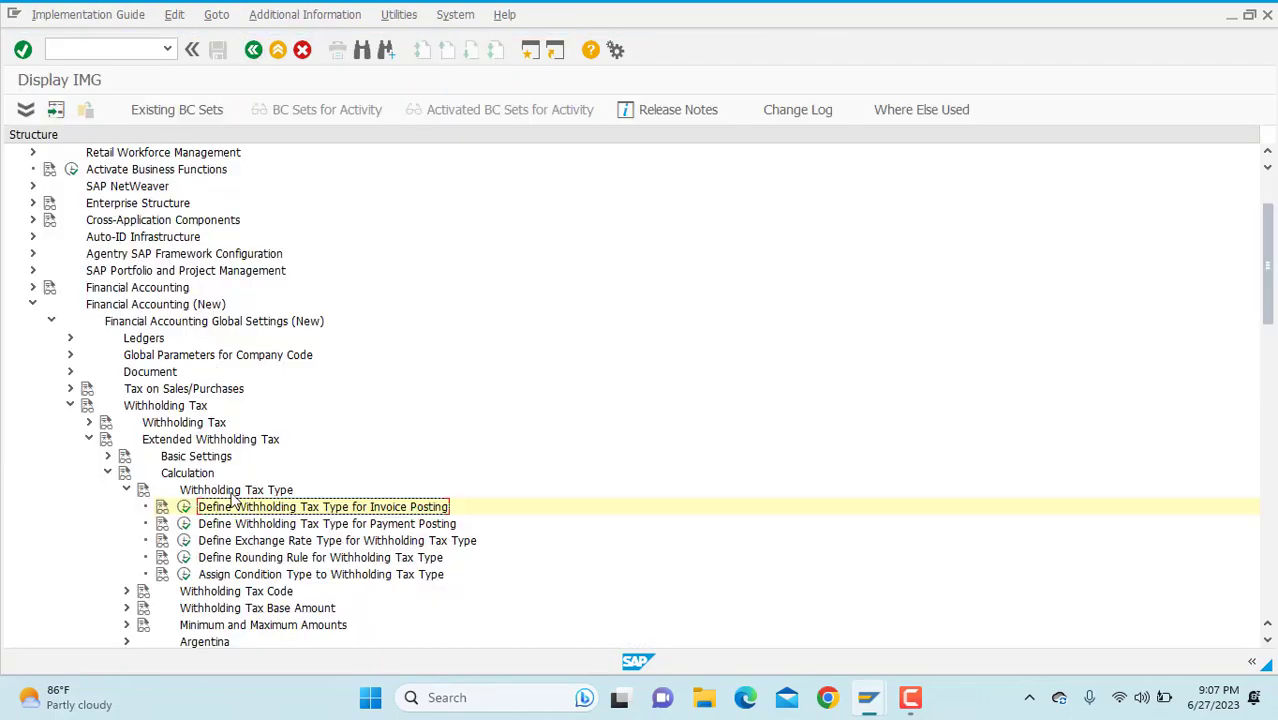
Fill in a new payment-posting withholding tax type Z1 for country IN, described "194 pament of rent for payment posting", based on gross amount
{"action": "left_click", "coordinate": [184, 526]}
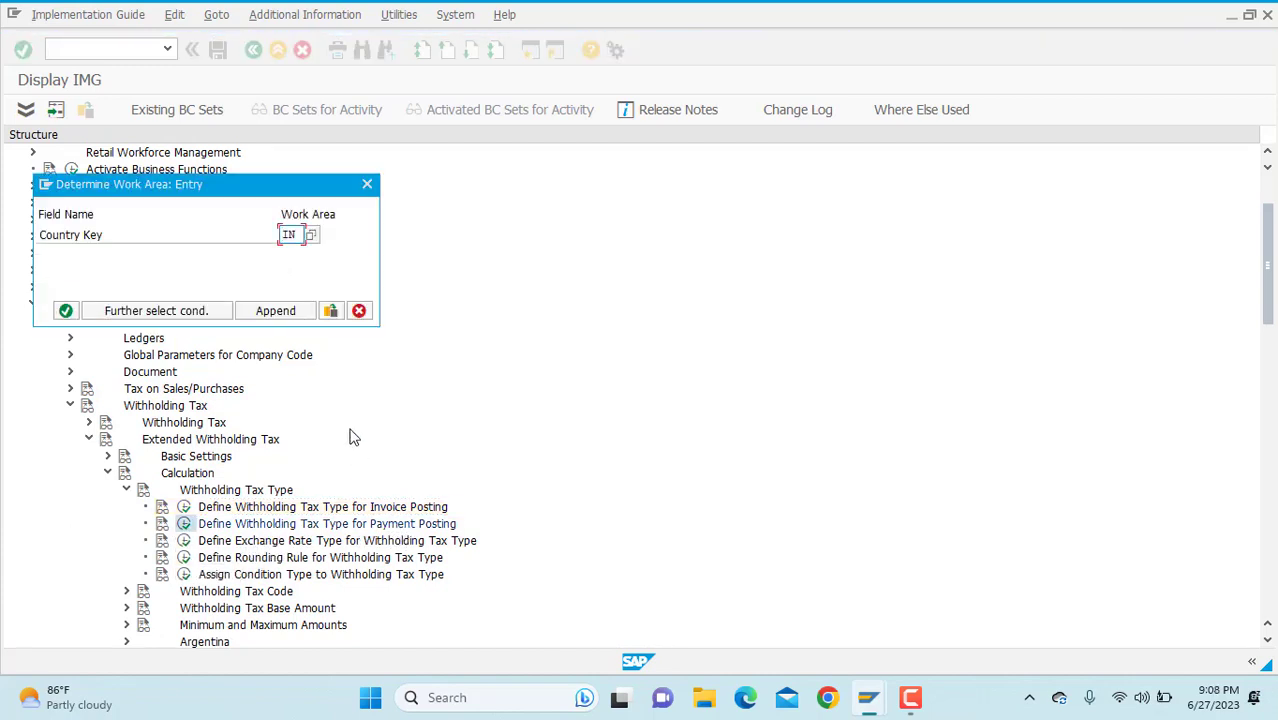
{"action": "key", "text": "Return"}
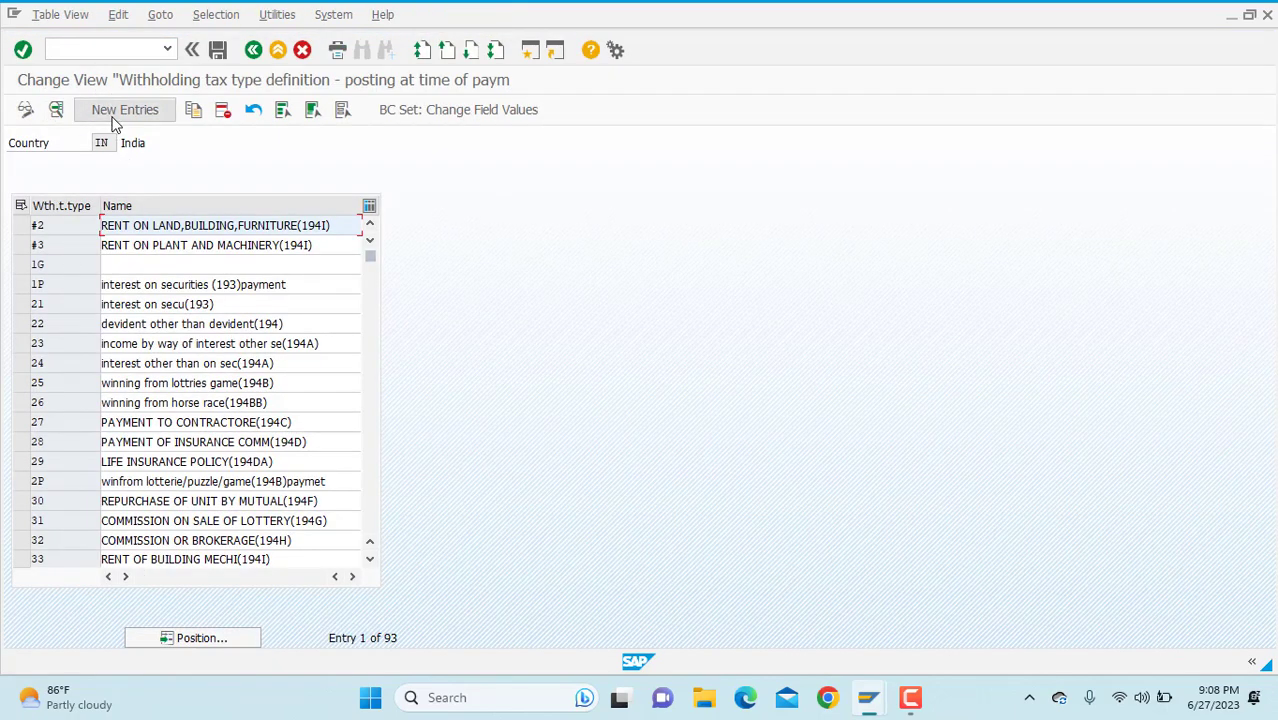
{"action": "left_click", "coordinate": [114, 117]}
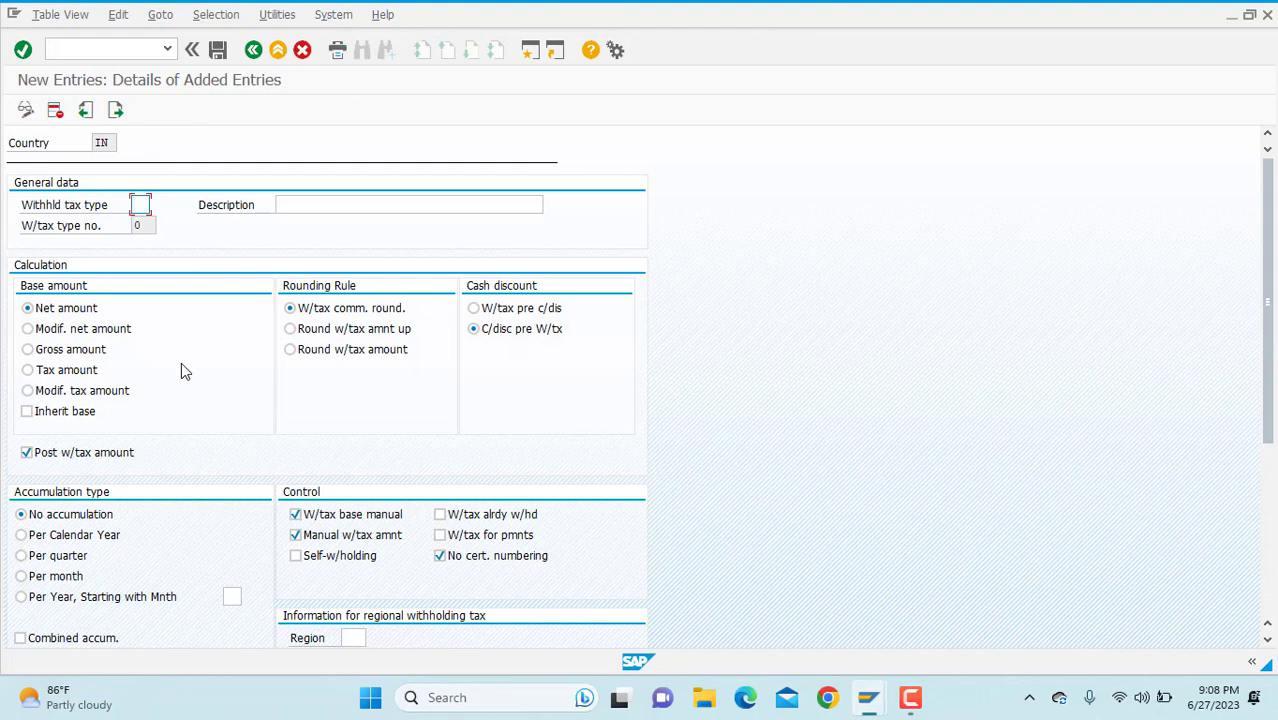
{"action": "type", "text": "Z1"}
{"action": "left_click", "coordinate": [338, 206]}
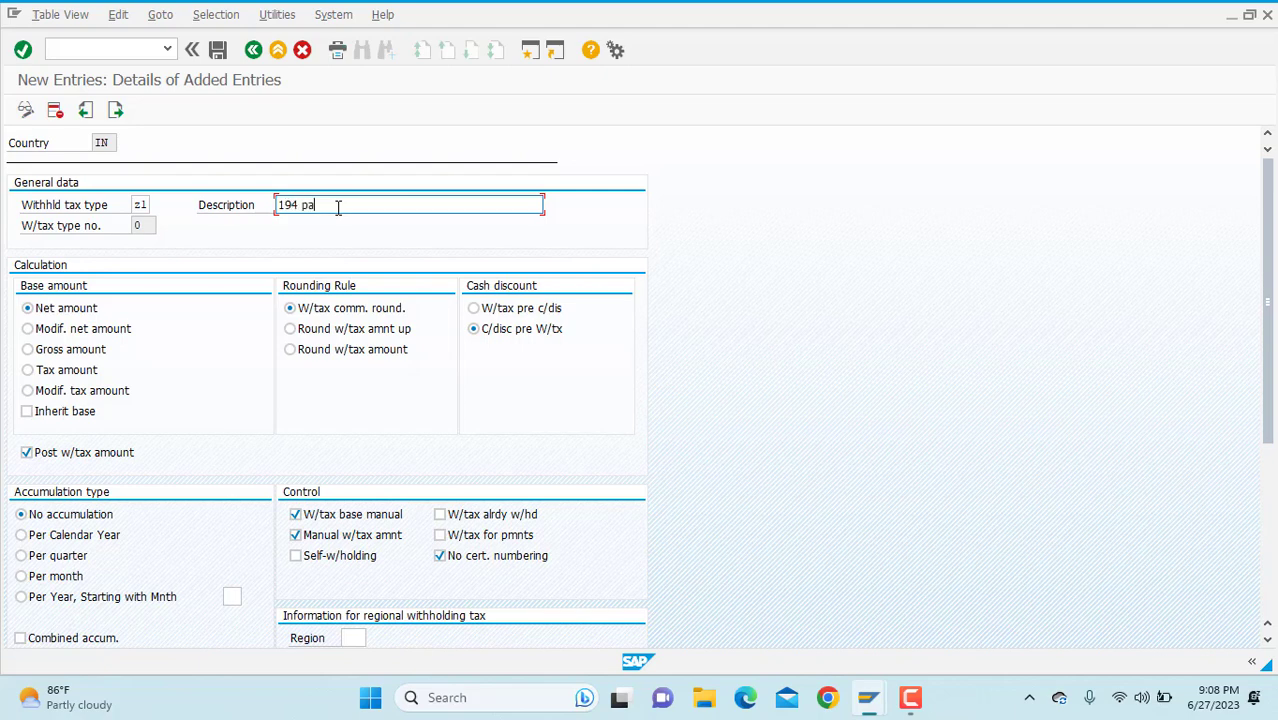
{"action": "type", "text": "ent of rent for payment posting"}
{"action": "left_click", "coordinate": [61, 351]}
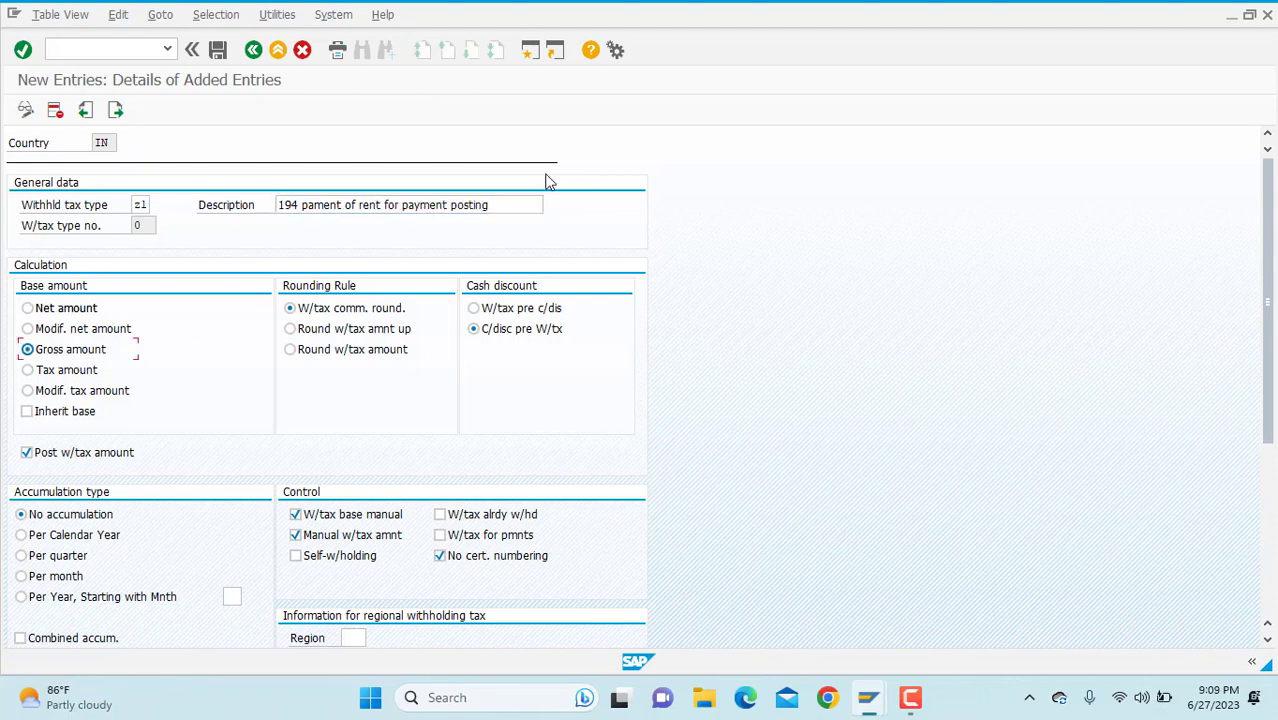
Change the payment-posting withholding tax type's key to XX, save the entry and return to the implementation guide
{"action": "key", "text": "ctrl+s"}
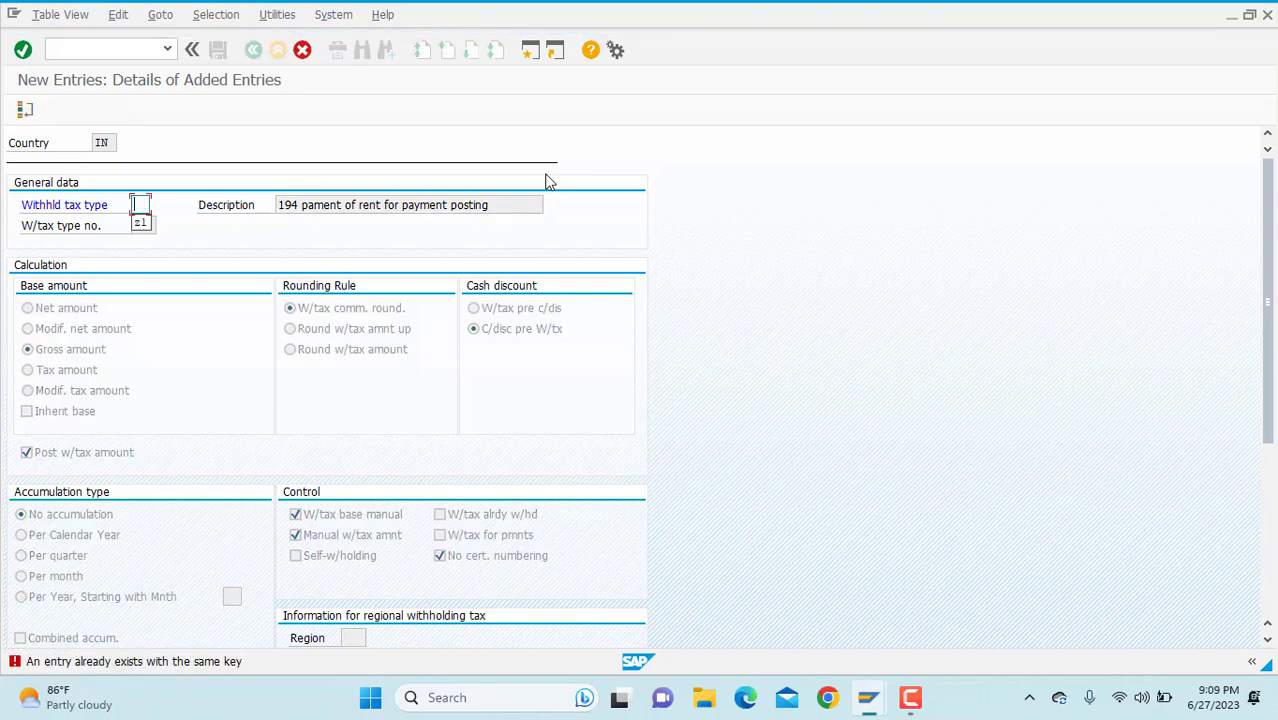
{"action": "type", "text": "x2"}
{"action": "key", "text": "Return"}
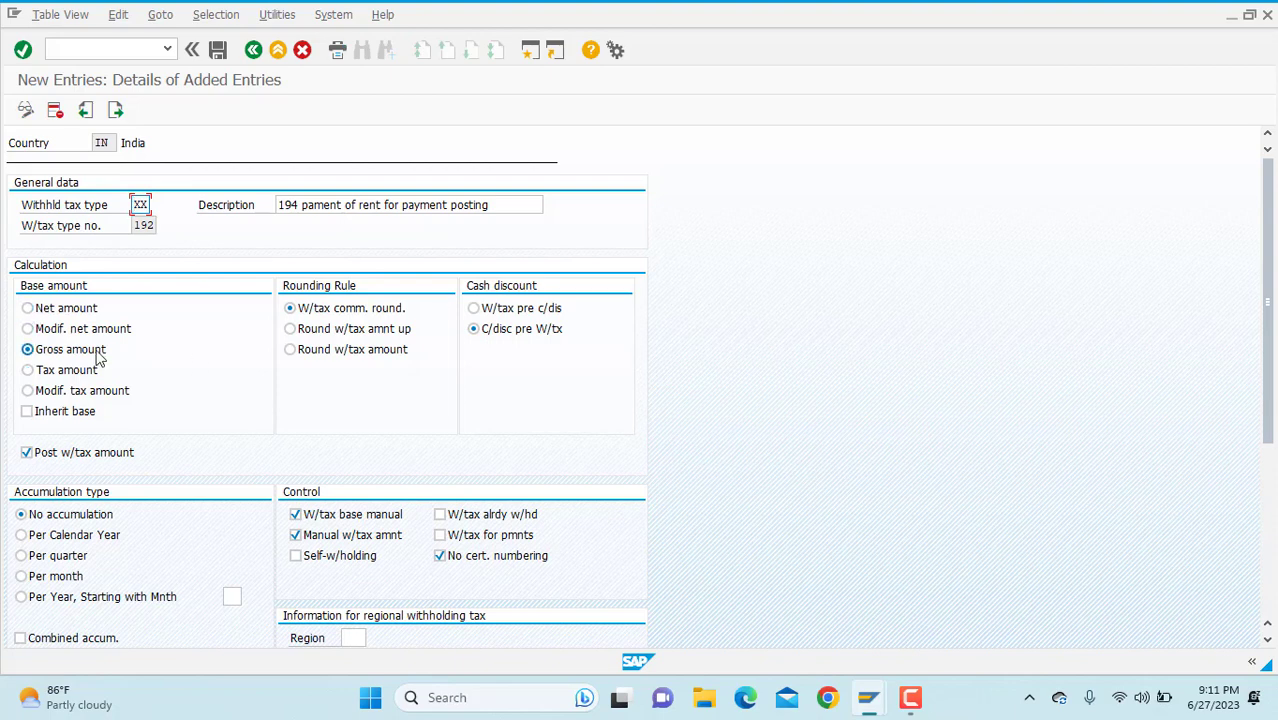
{"action": "key", "text": "ctrl+s"}
{"action": "left_click", "coordinate": [253, 50]}
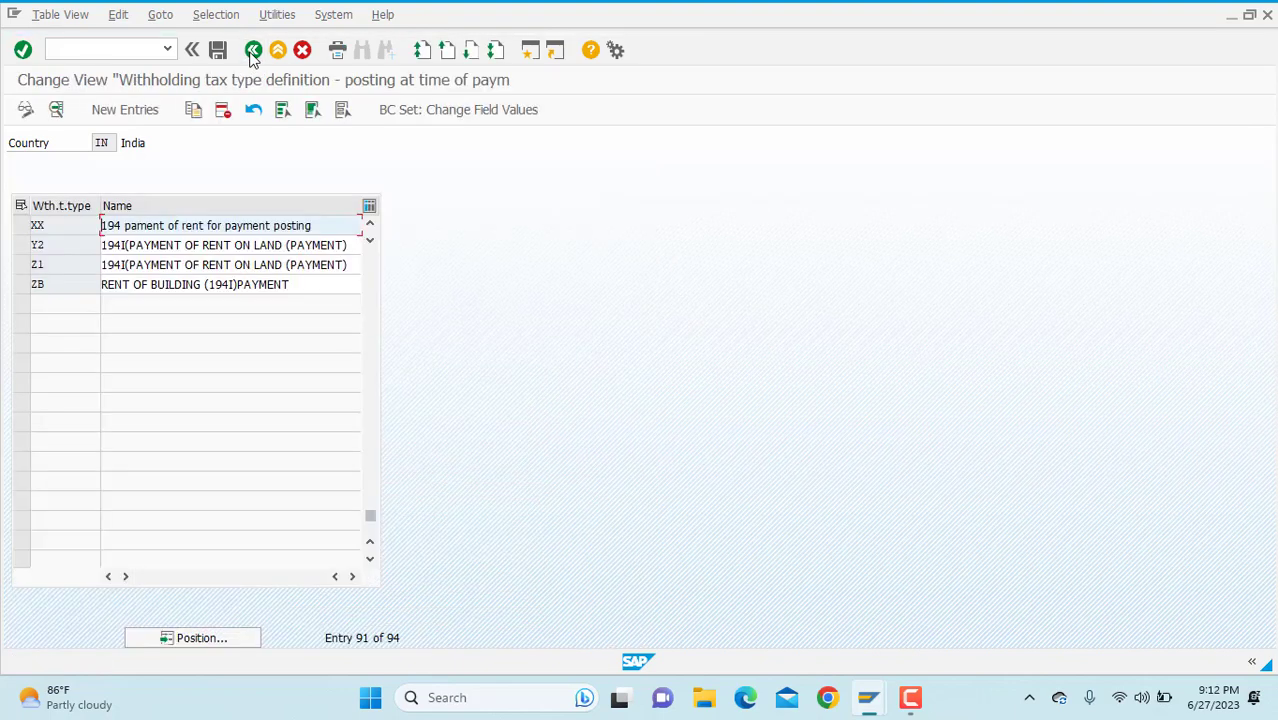
{"action": "left_click", "coordinate": [253, 52]}
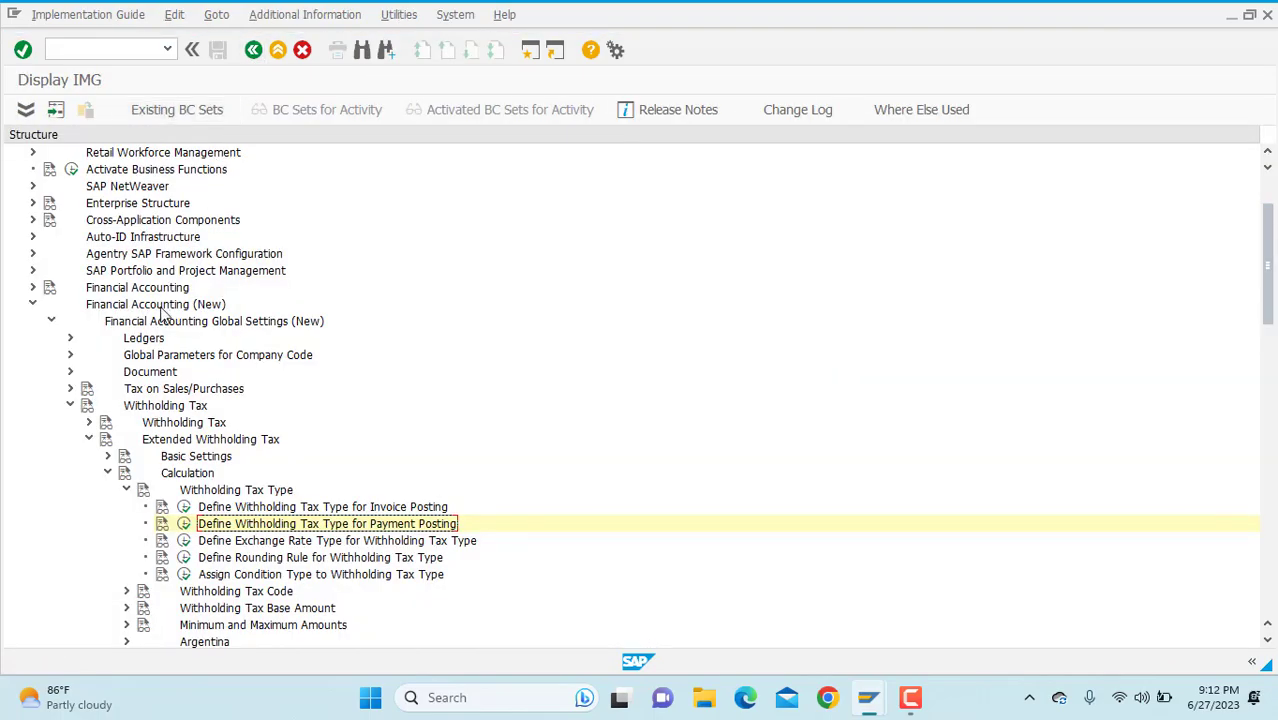
Collapse Calculation, expand Basic Settings and open new entries in Check Recipient Types for country key IN
{"action": "left_click", "coordinate": [107, 474]}
{"action": "left_click", "coordinate": [108, 456]}
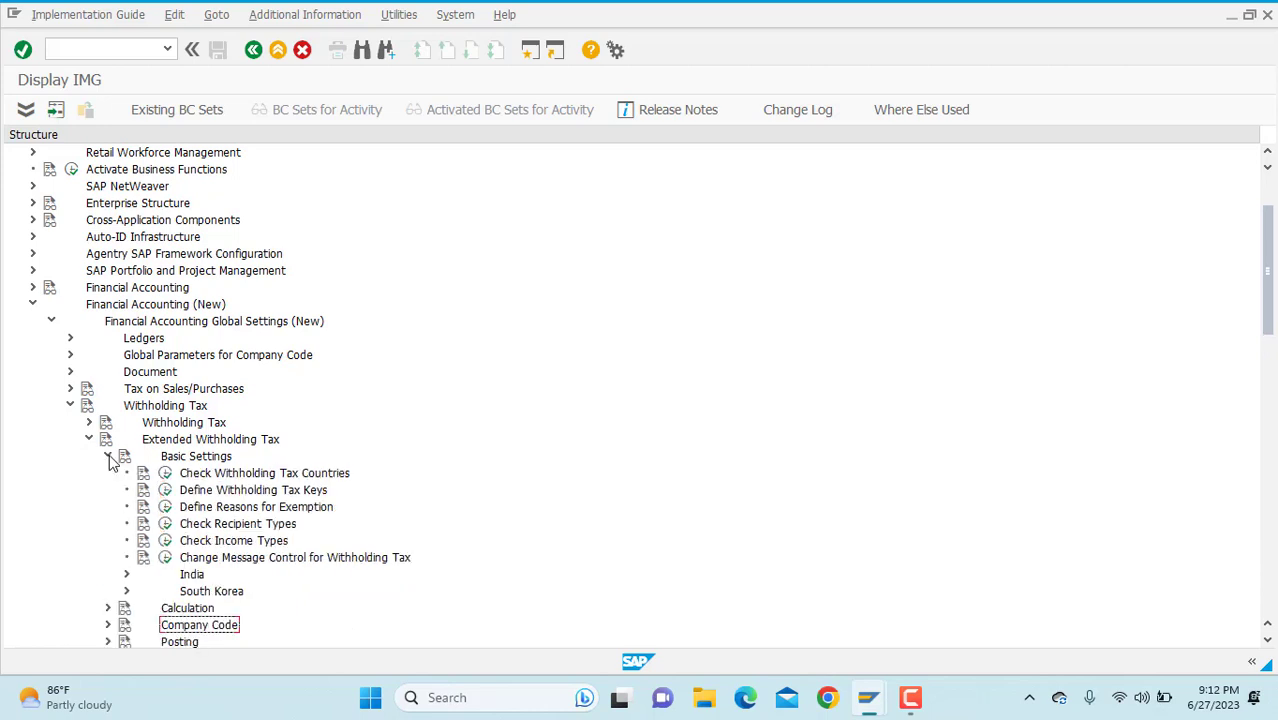
{"action": "left_click", "coordinate": [165, 523]}
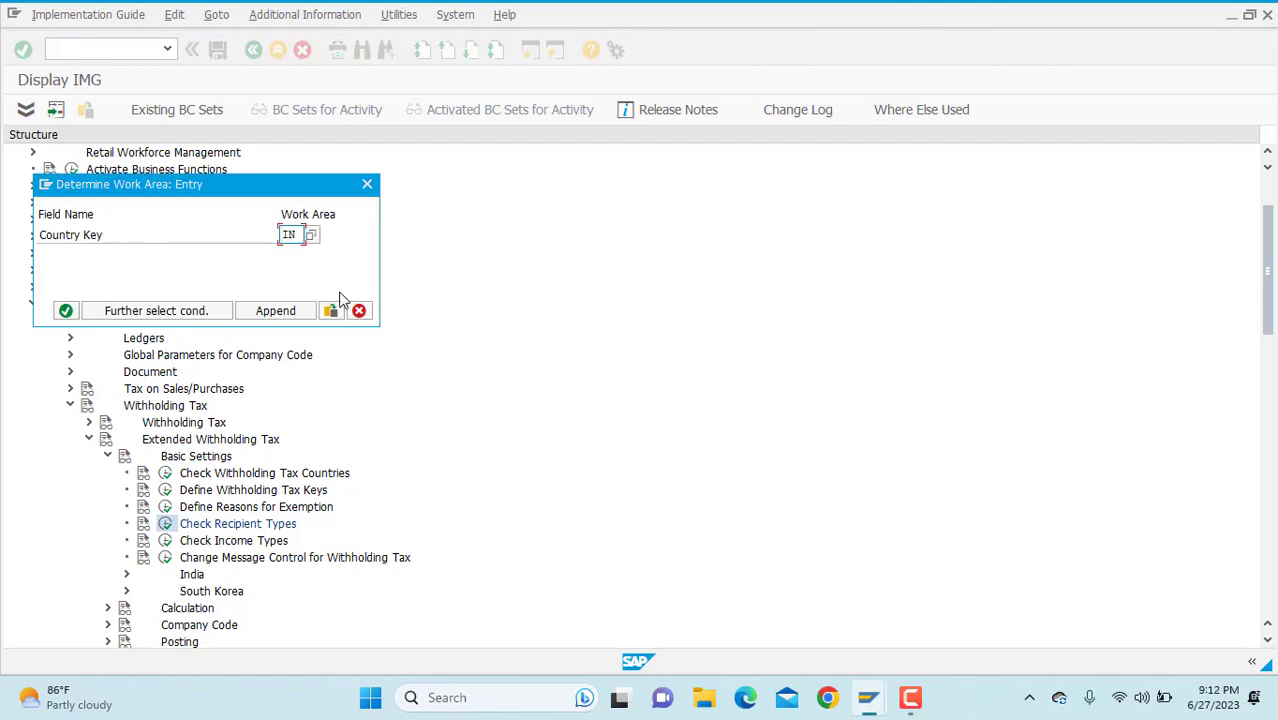
{"action": "key", "text": "Return"}
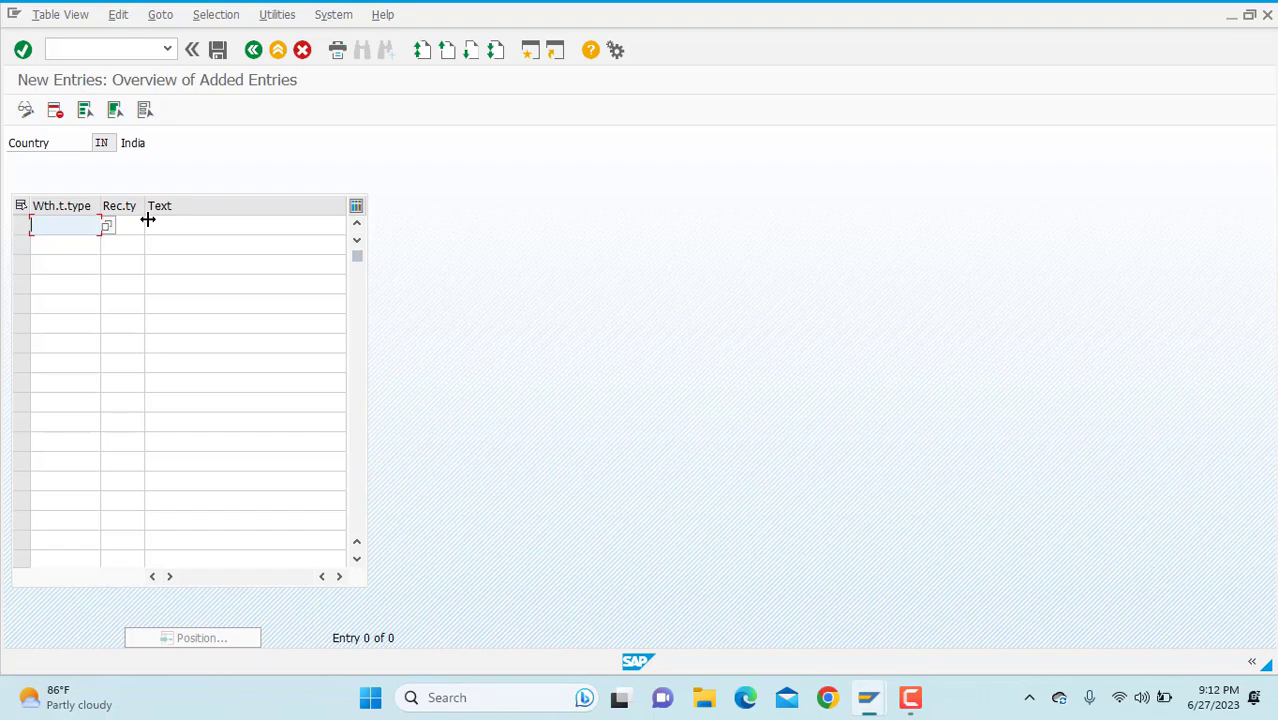
Enter recipient type CO with the text "Company" for withholding tax type X1
{"action": "type", "text": "X1"}
{"action": "left_click", "coordinate": [119, 224]}
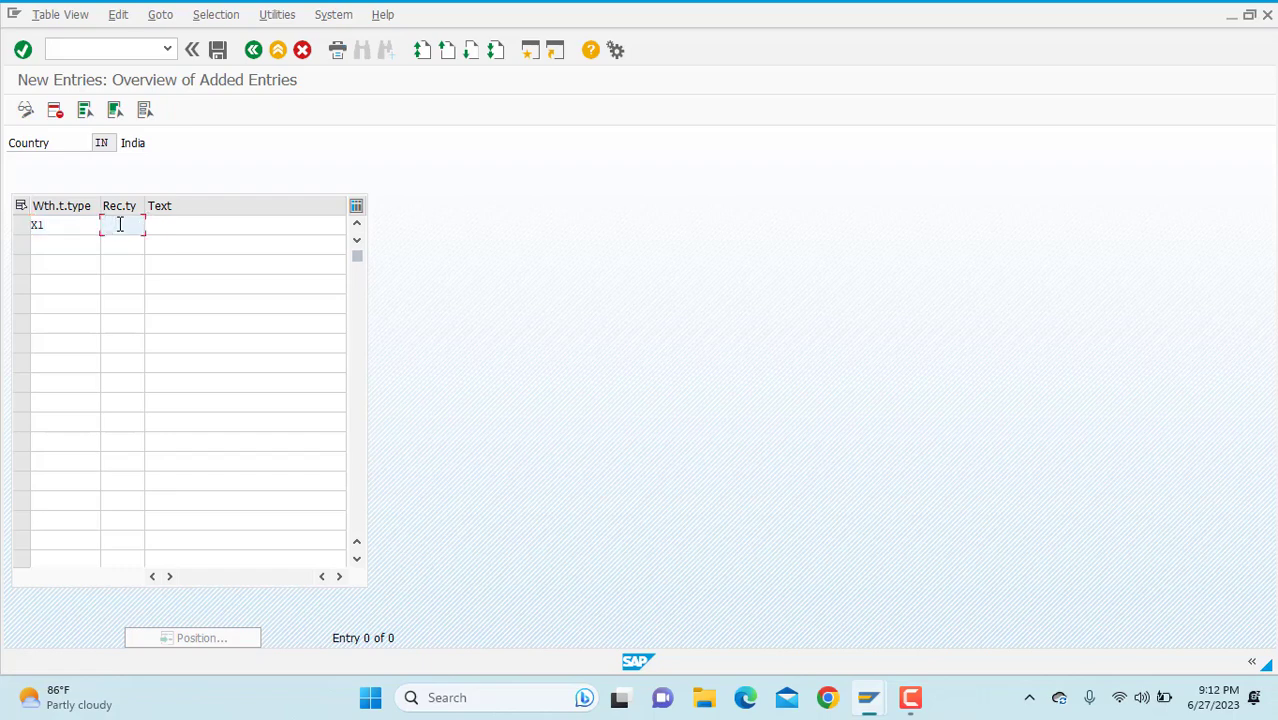
{"action": "type", "text": "0"}
{"action": "left_click", "coordinate": [184, 223]}
{"action": "type", "text": "C"}
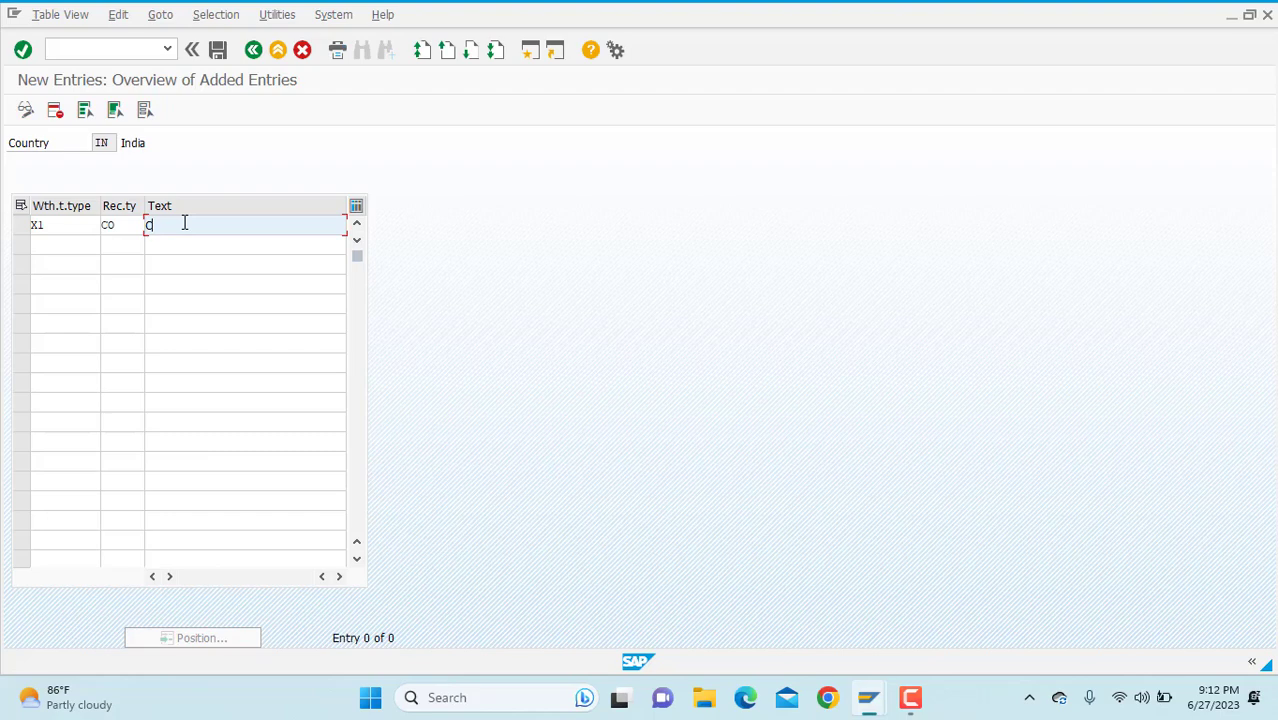
{"action": "type", "text": "O"}
{"action": "key", "text": "BackSpace"}
{"action": "type", "text": "ompany"}
Enter recipient type CO with the text "company" for withholding tax type XX in the second row
{"action": "left_click", "coordinate": [47, 243]}
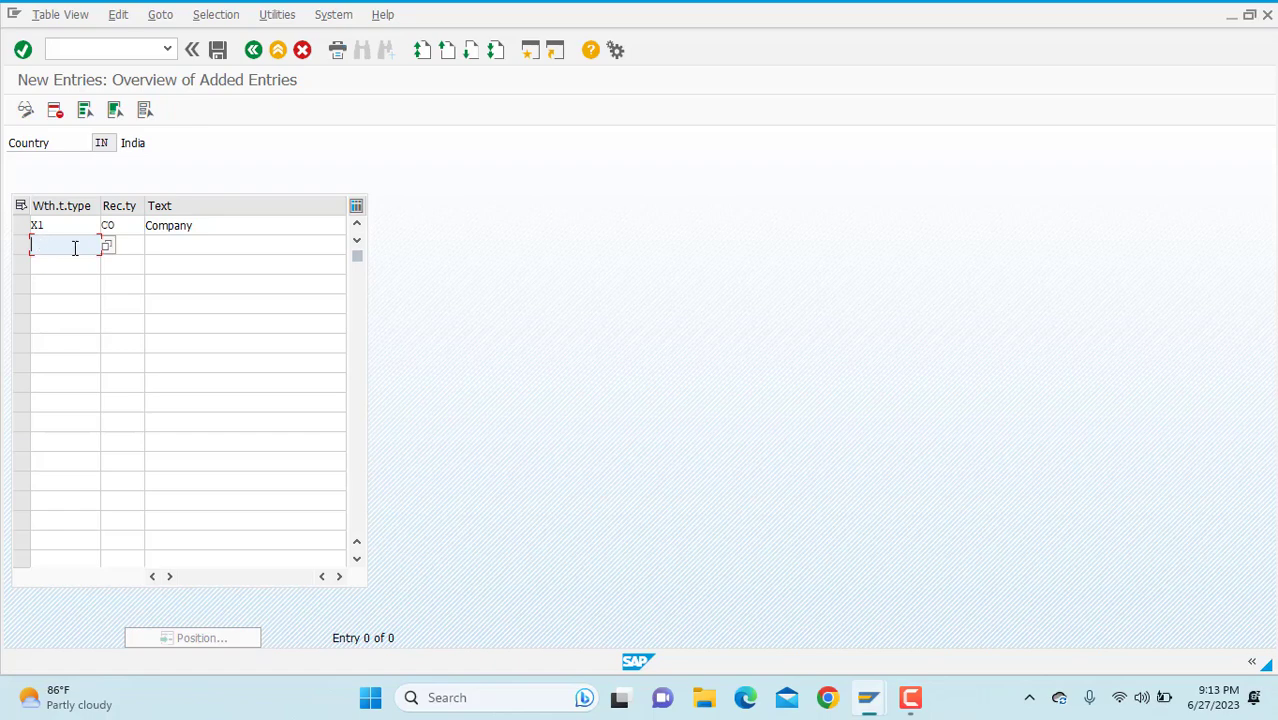
{"action": "type", "text": "xx"}
{"action": "left_click", "coordinate": [119, 238]}
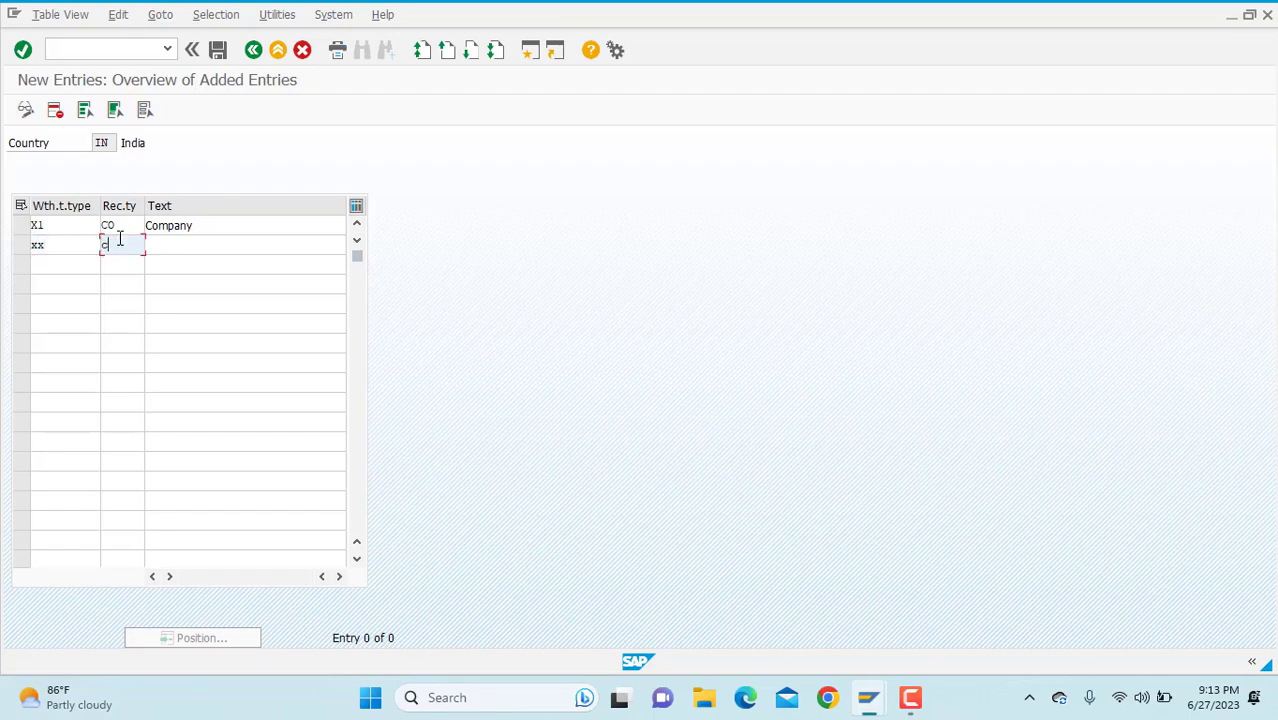
{"action": "left_click", "coordinate": [171, 240]}
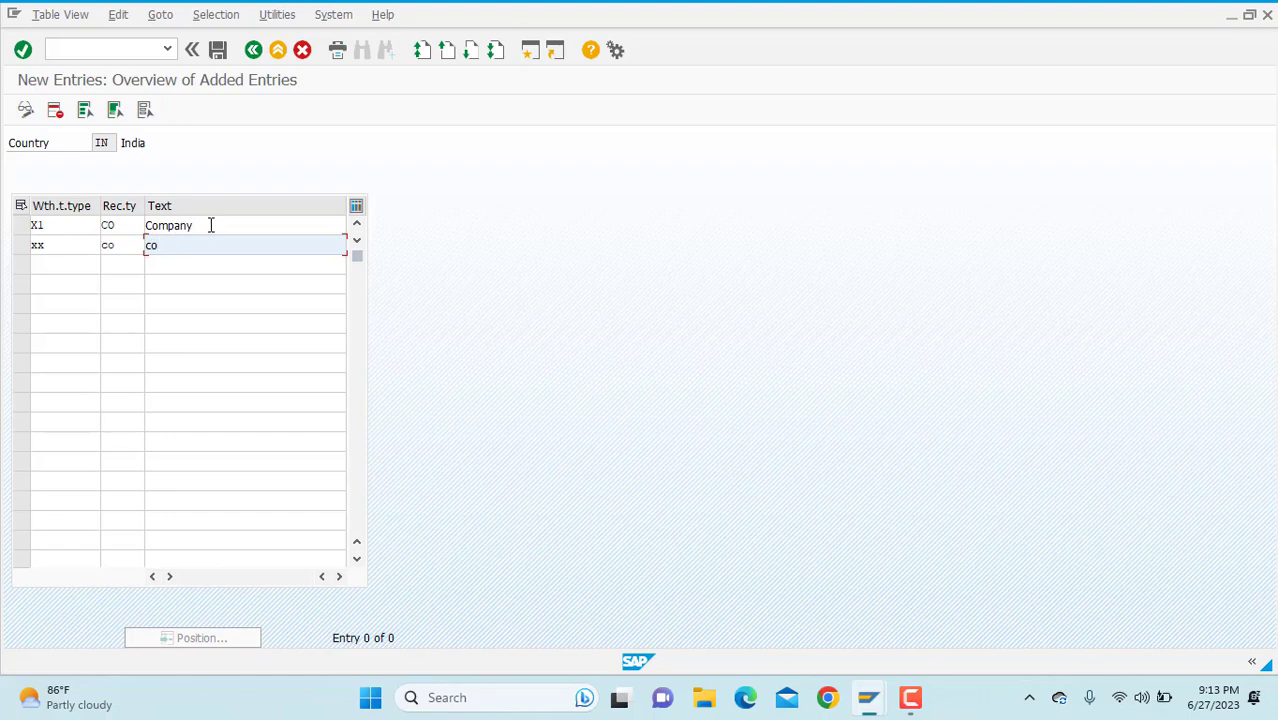
{"action": "type", "text": "company"}
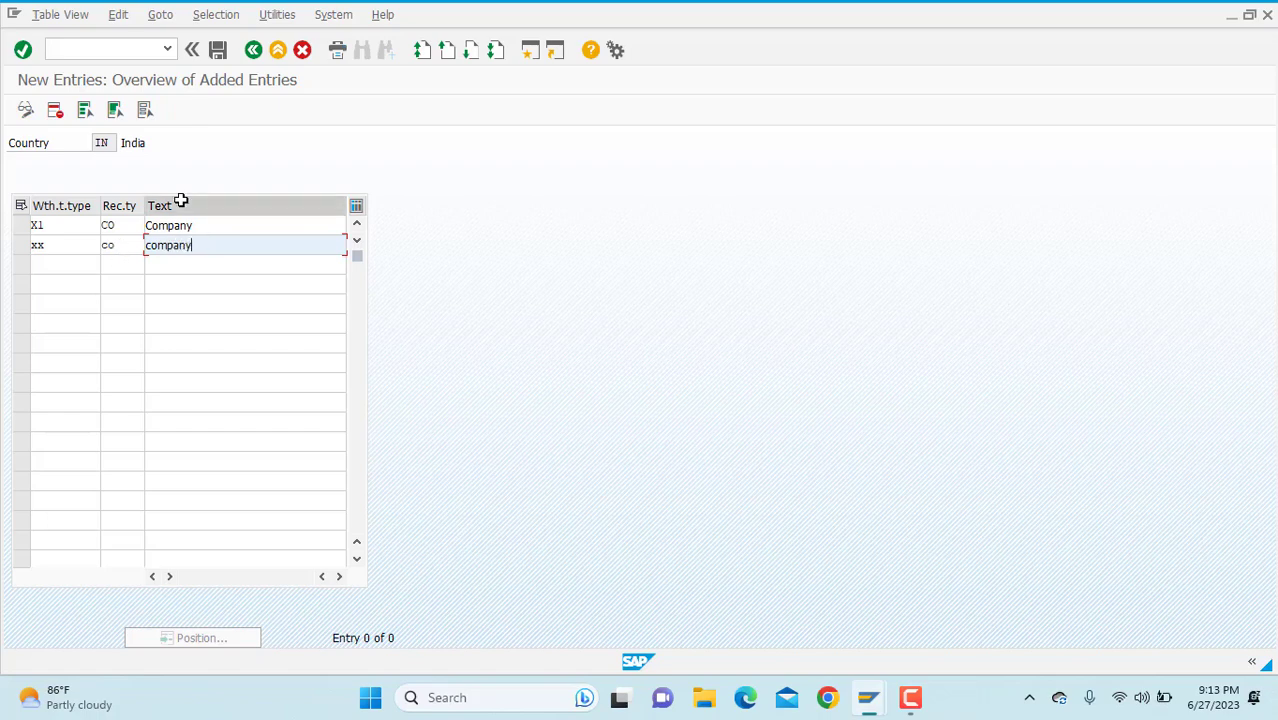
Save both recipient type entries under the proposed customizing request and return to the implementation guide
{"action": "key", "text": "Return"}
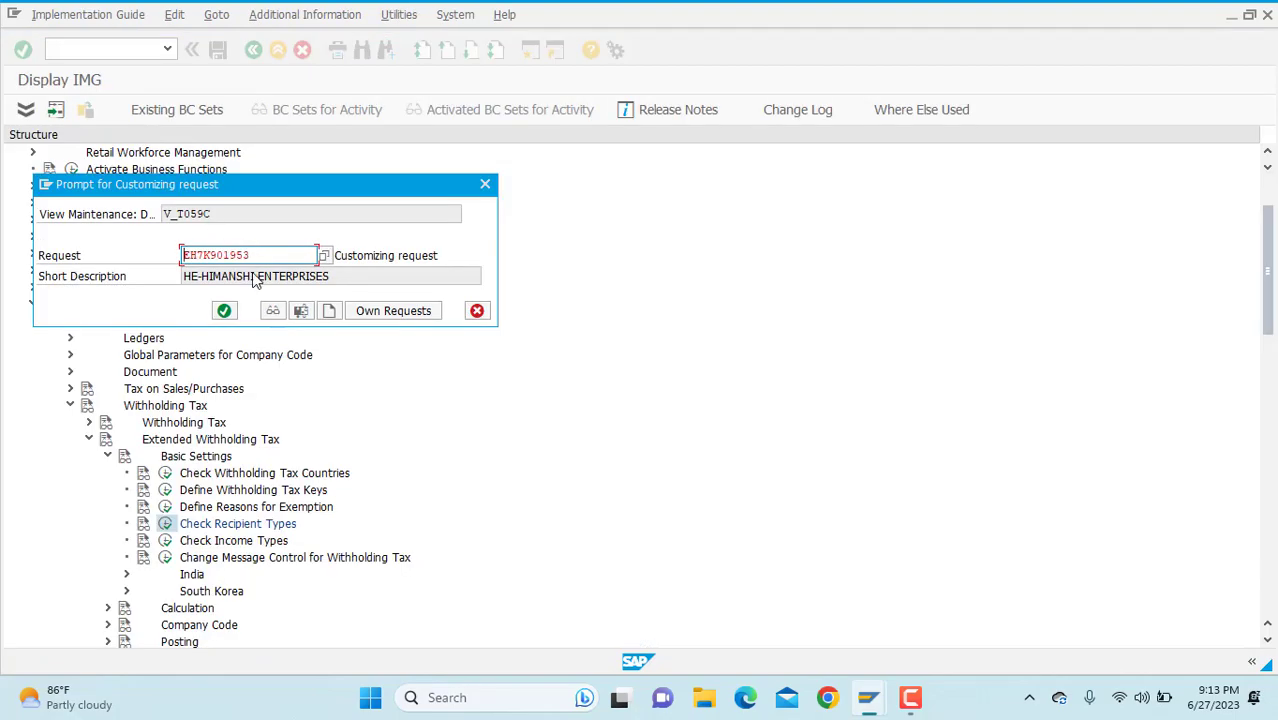
{"action": "key", "text": "Return"}
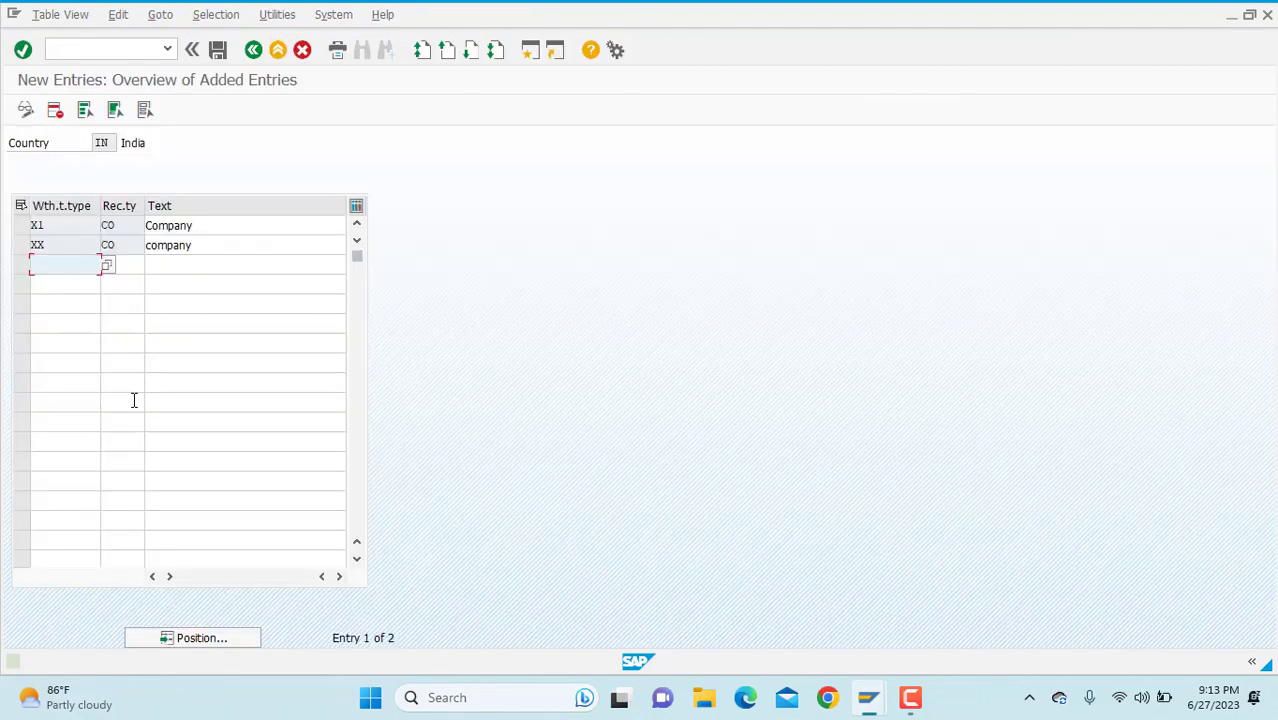
{"action": "left_click", "coordinate": [253, 50]}
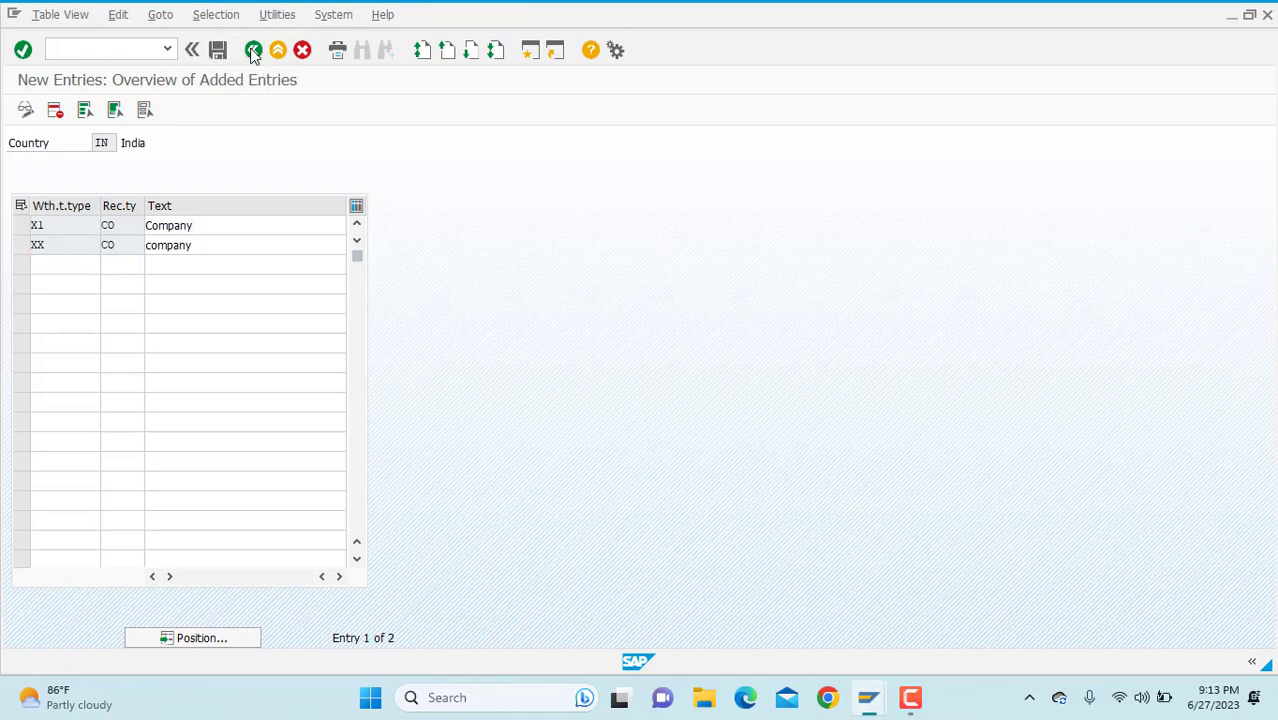
{"action": "left_click", "coordinate": [253, 50]}
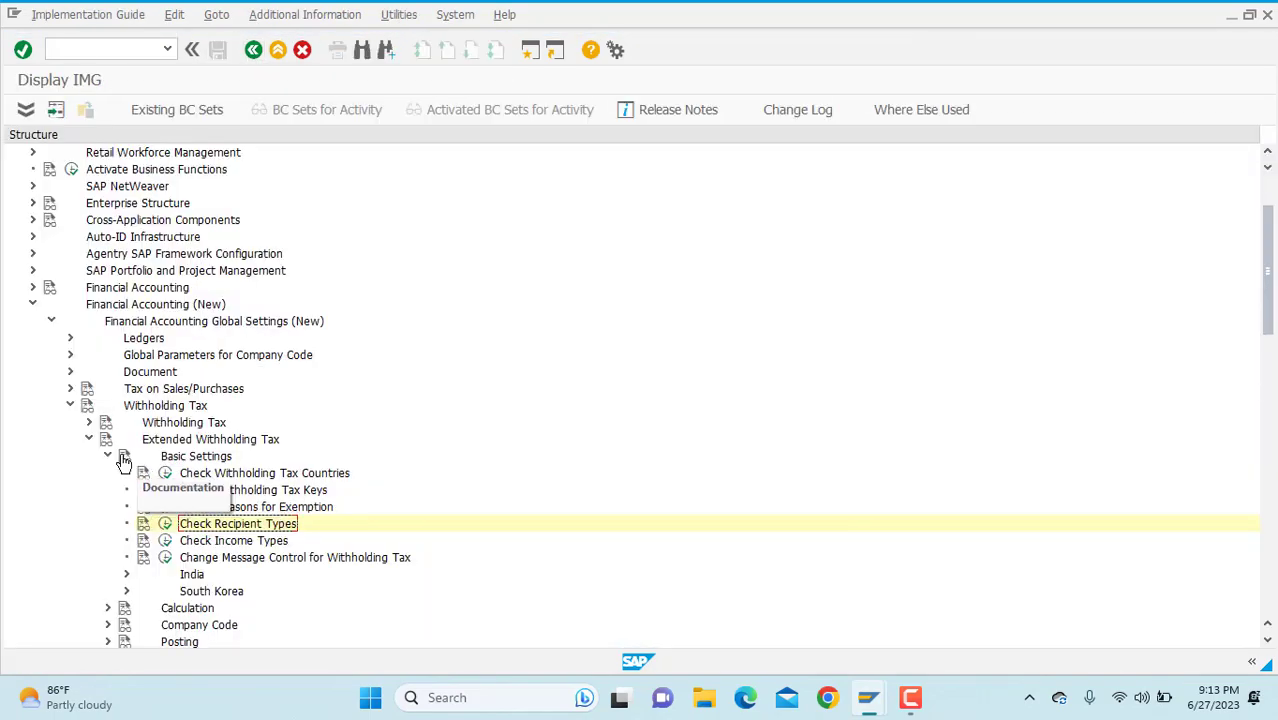
Collapse Basic Settings and expand Calculation > Withholding Tax Code, with Withholding Tax Type collapsed
{"action": "left_click", "coordinate": [108, 457]}
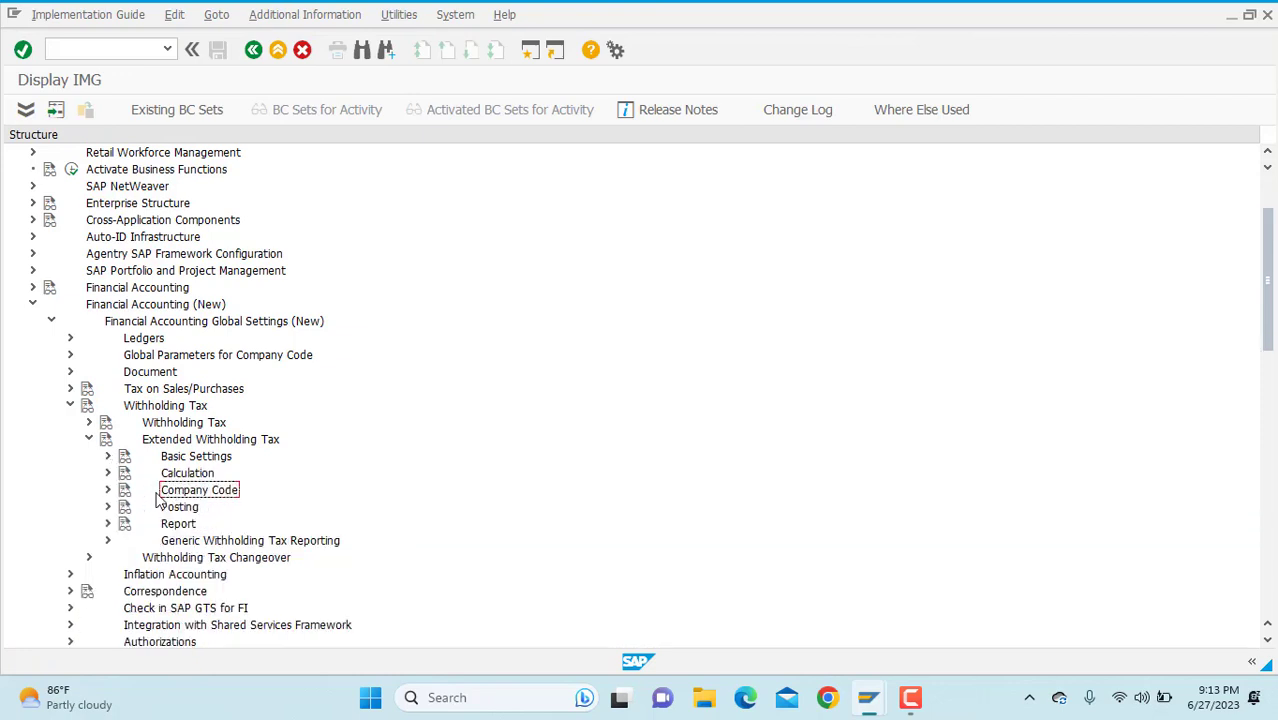
{"action": "left_click", "coordinate": [108, 475]}
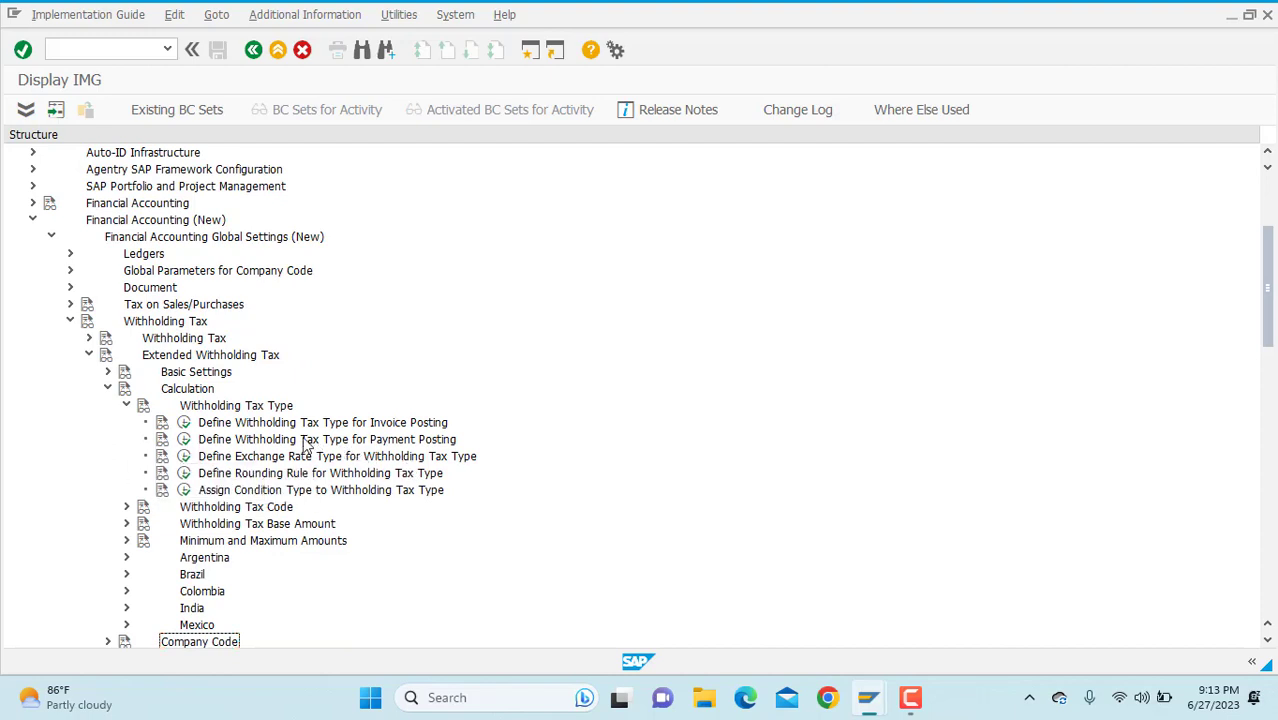
{"action": "left_click", "coordinate": [127, 405]}
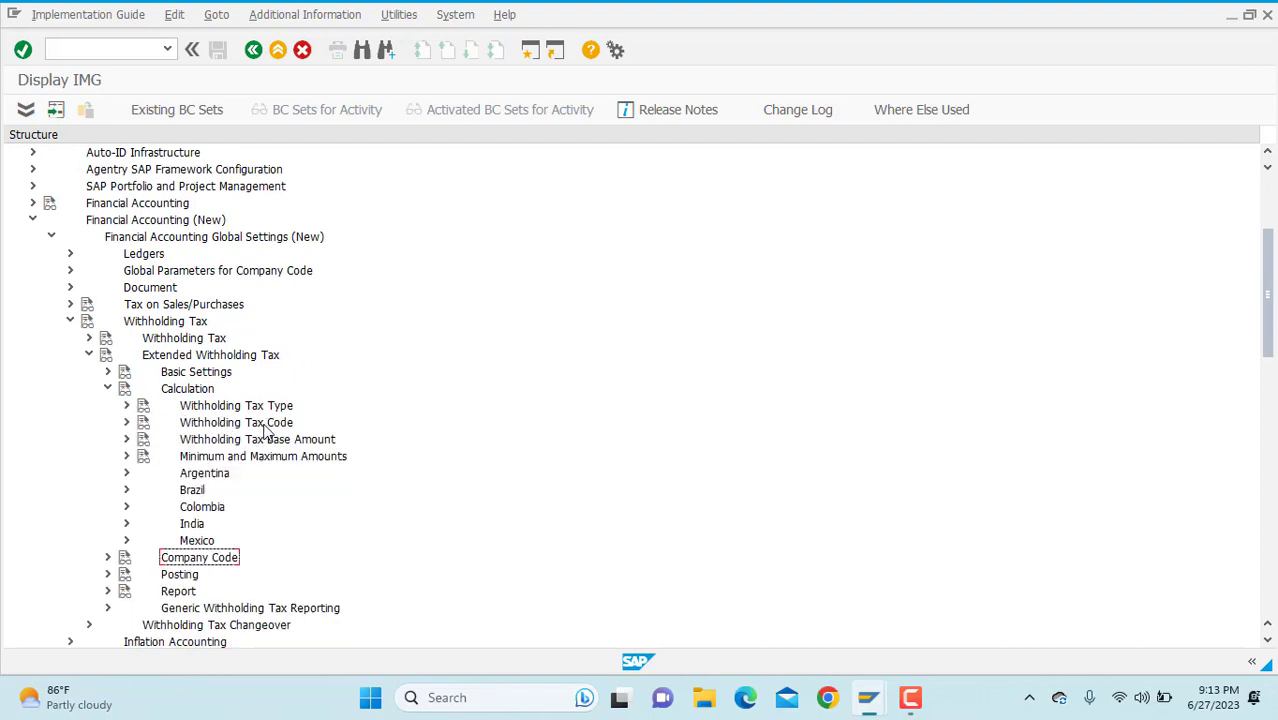
{"action": "left_click", "coordinate": [126, 423]}
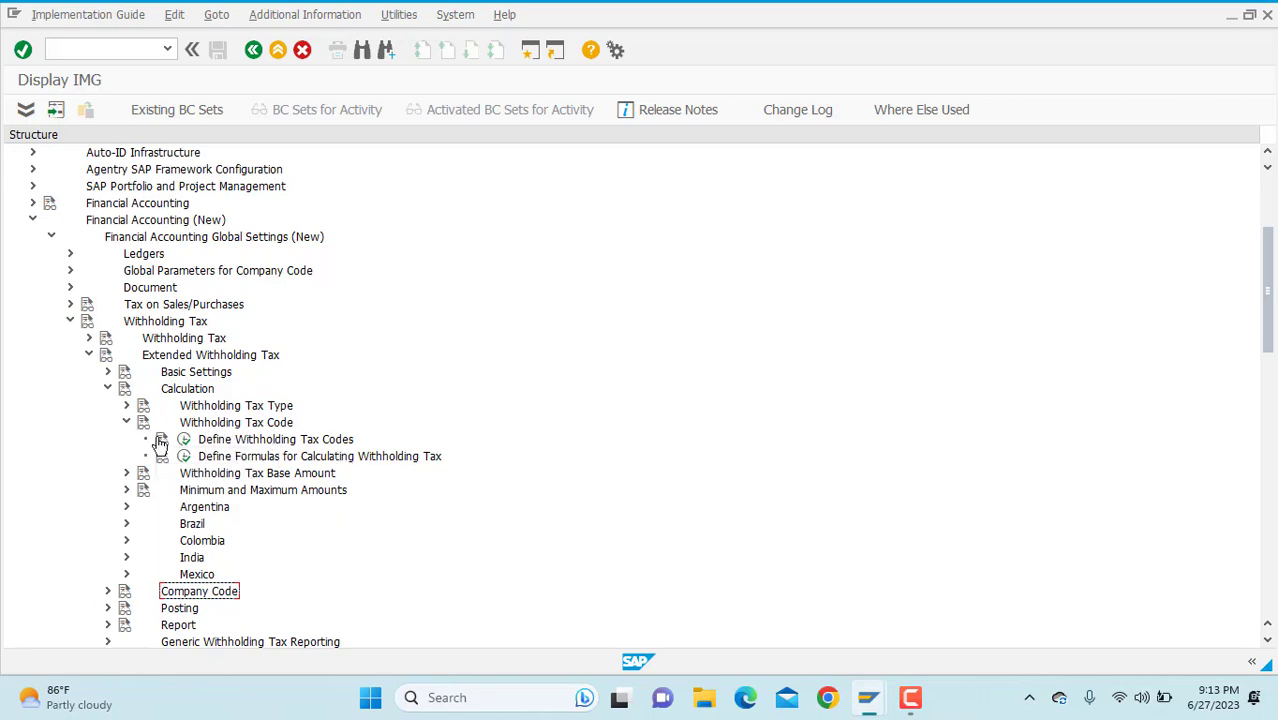
Start a new withholding tax code entry for country IN under Define Withholding Tax Codes, choosing withholding tax type X1
{"action": "left_click", "coordinate": [183, 440]}
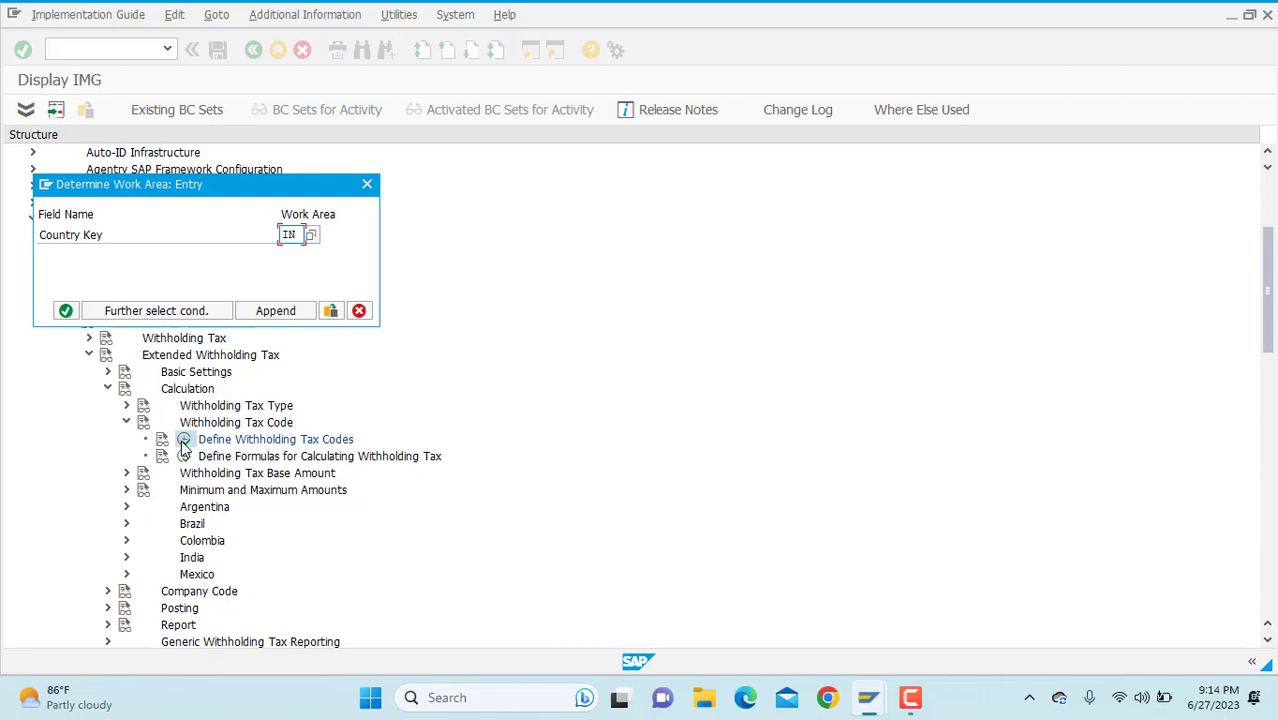
{"action": "key", "text": "Return"}
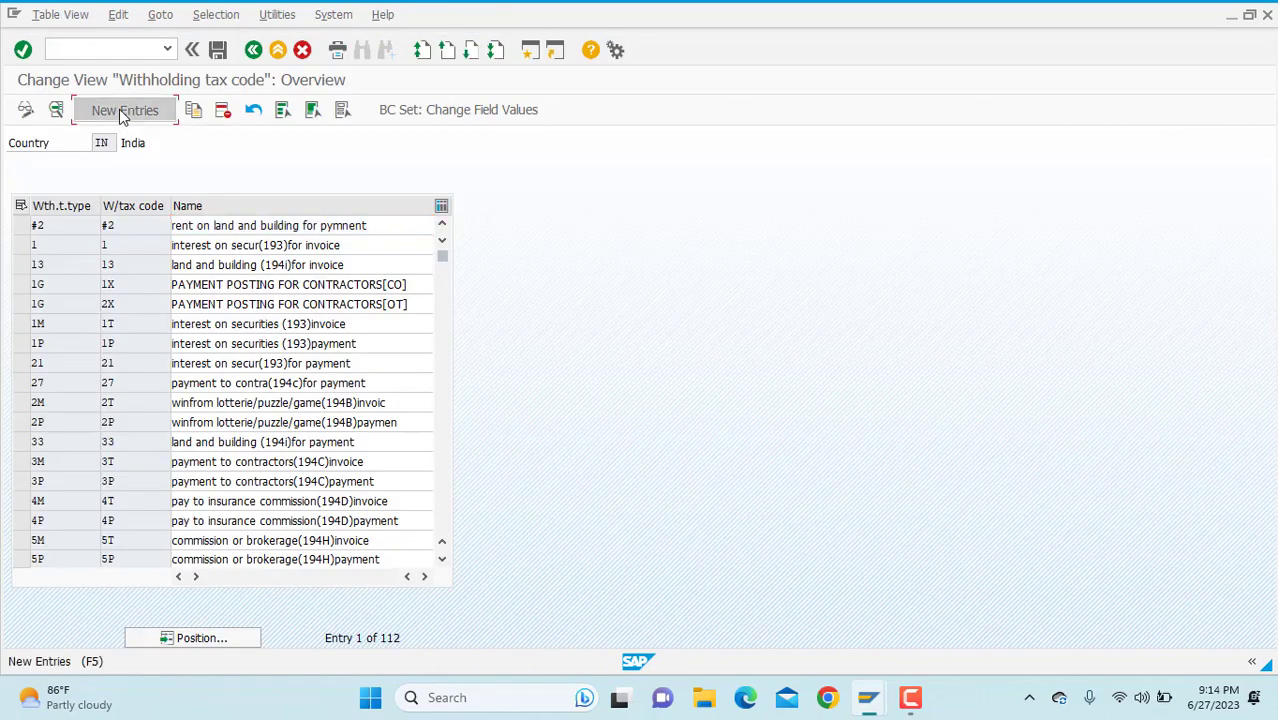
{"action": "left_click", "coordinate": [119, 109]}
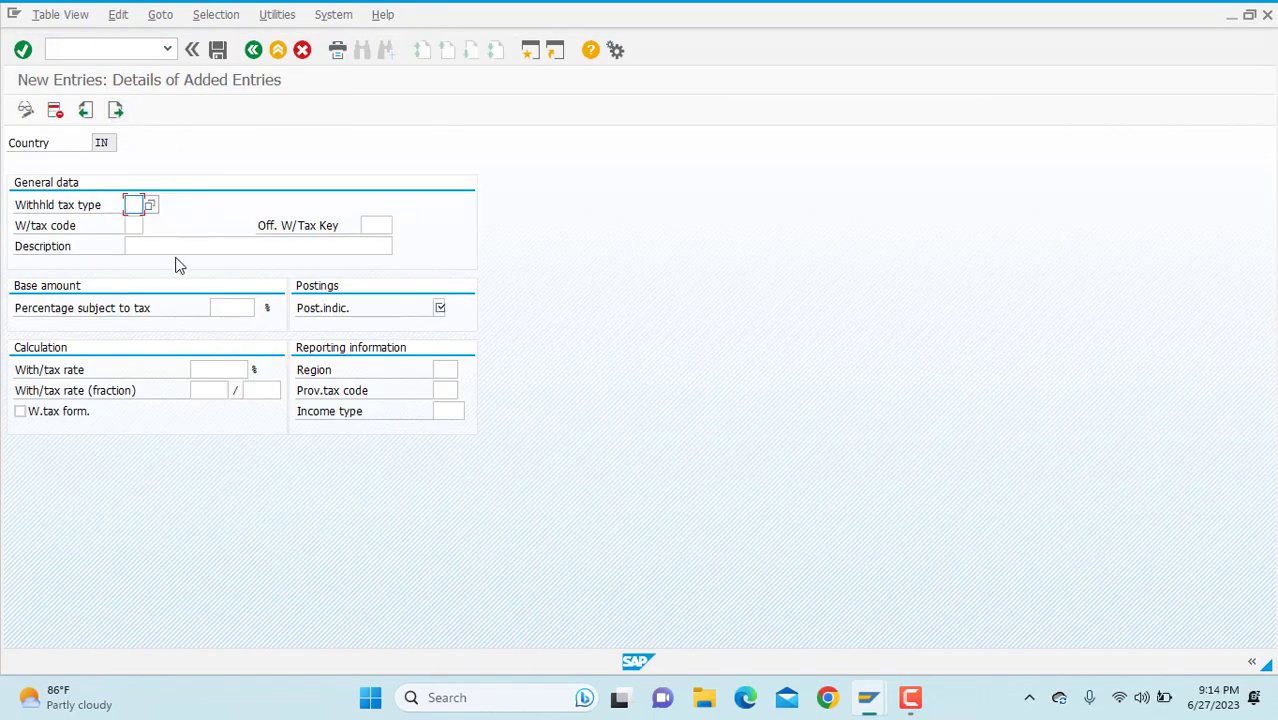
{"action": "left_click", "coordinate": [150, 205]}
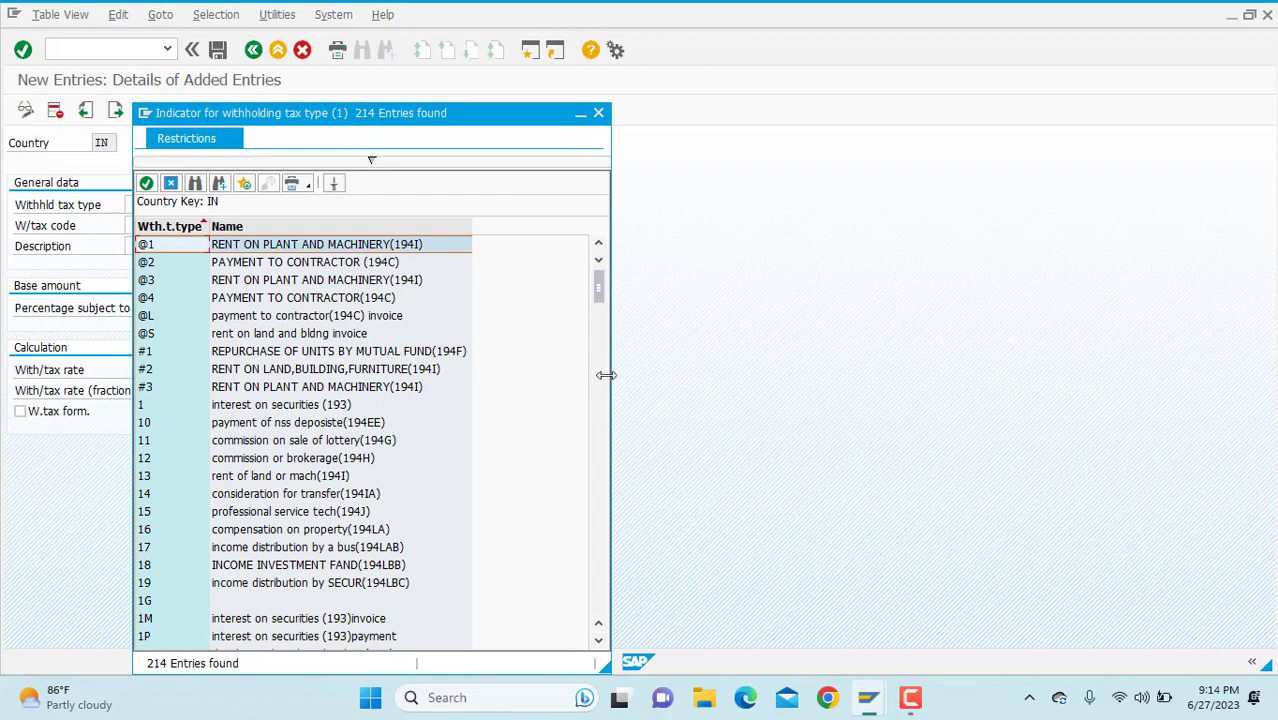
{"action": "left_click_drag", "start_coordinate": [598, 292], "coordinate": [596, 566]}
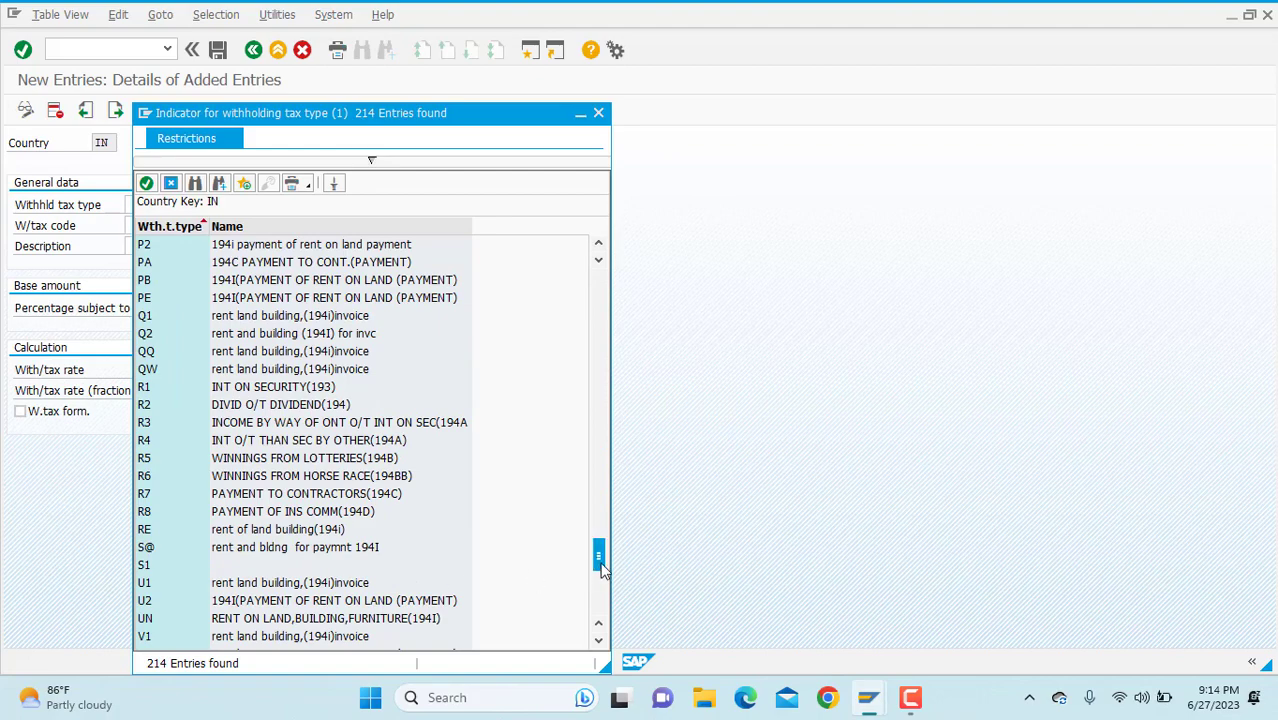
{"action": "left_click_drag", "start_coordinate": [599, 551], "coordinate": [599, 594]}
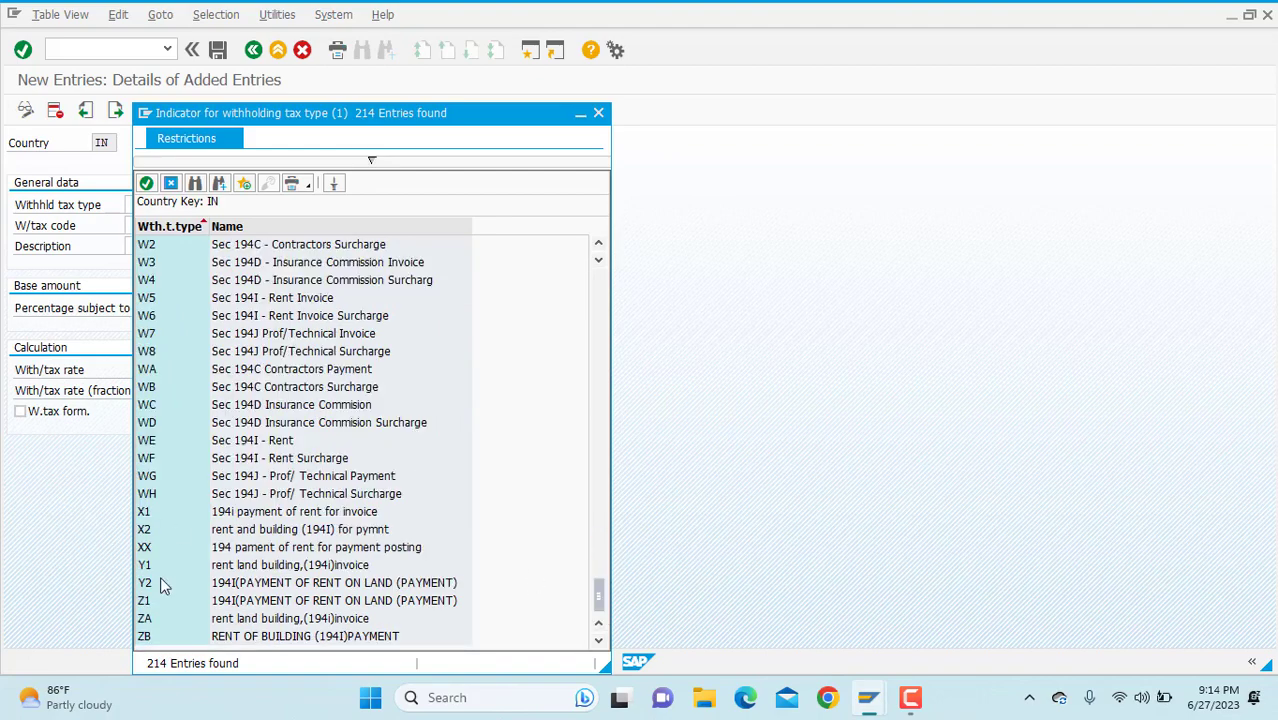
{"action": "double_click", "coordinate": [299, 513]}
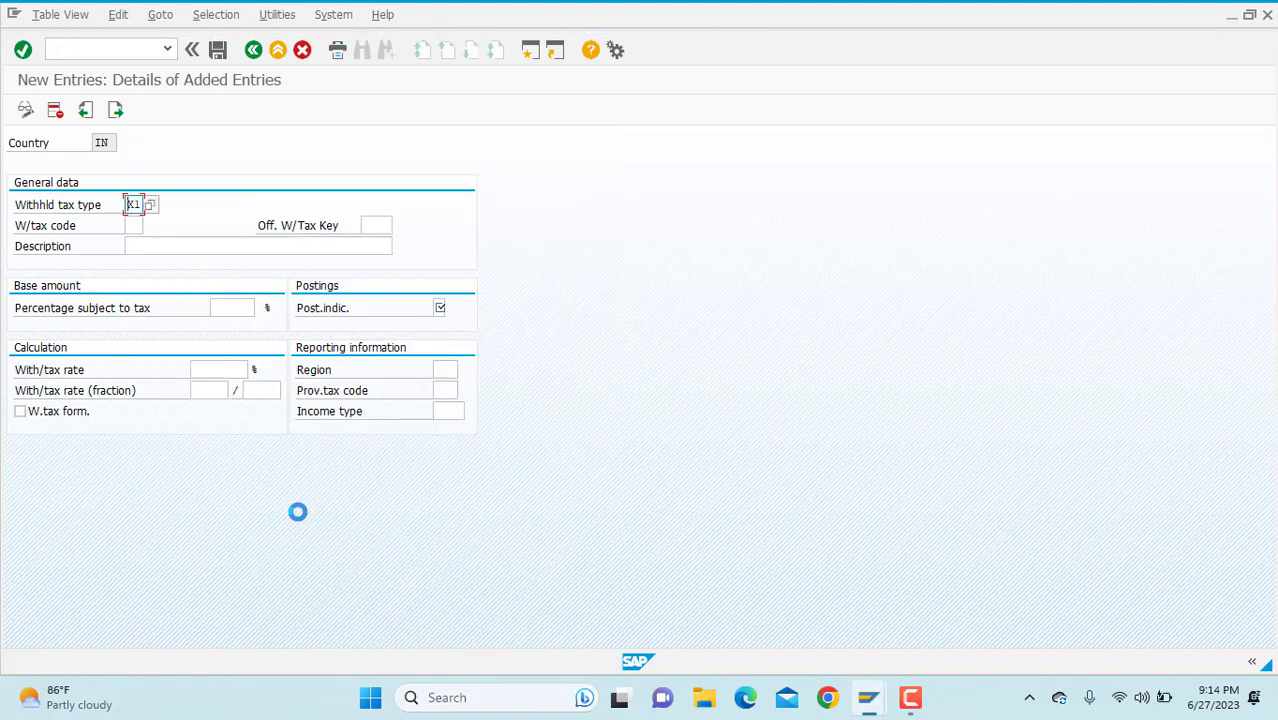
Set the withholding tax code to X1 and assign official withholding tax key TLW1, payment of rent on land
{"action": "left_click", "coordinate": [140, 223]}
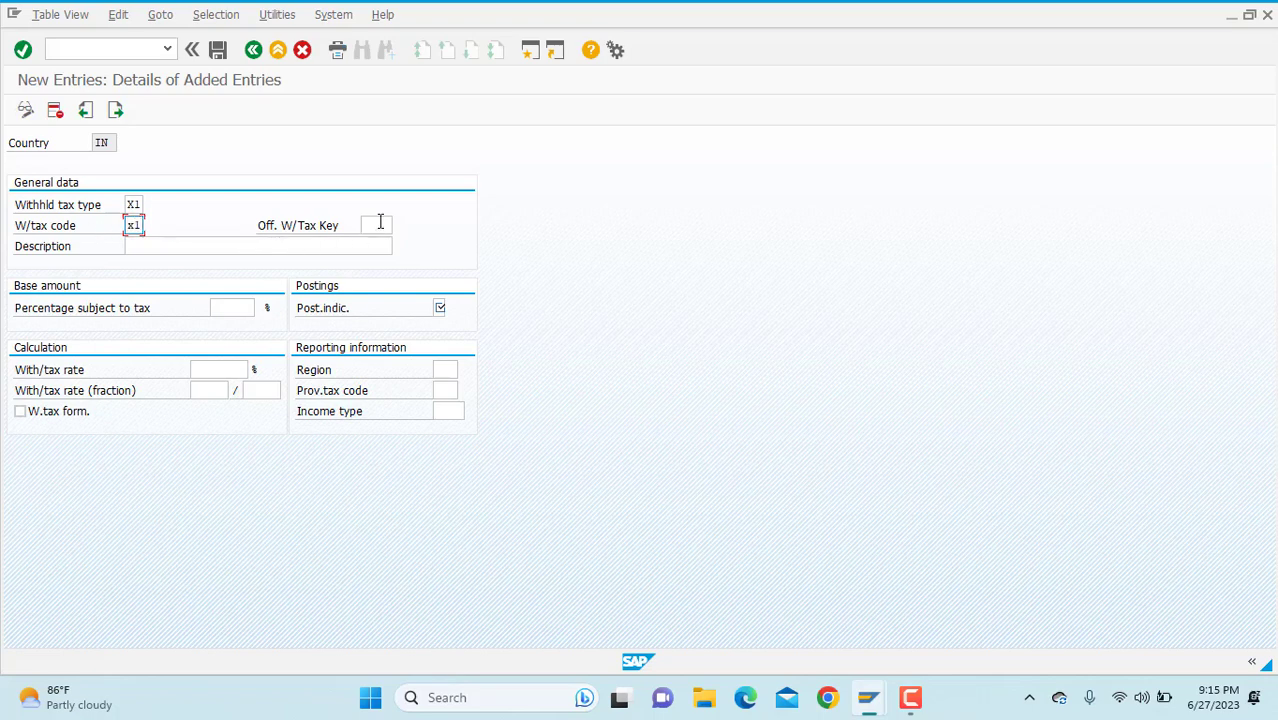
{"action": "left_click", "coordinate": [378, 224]}
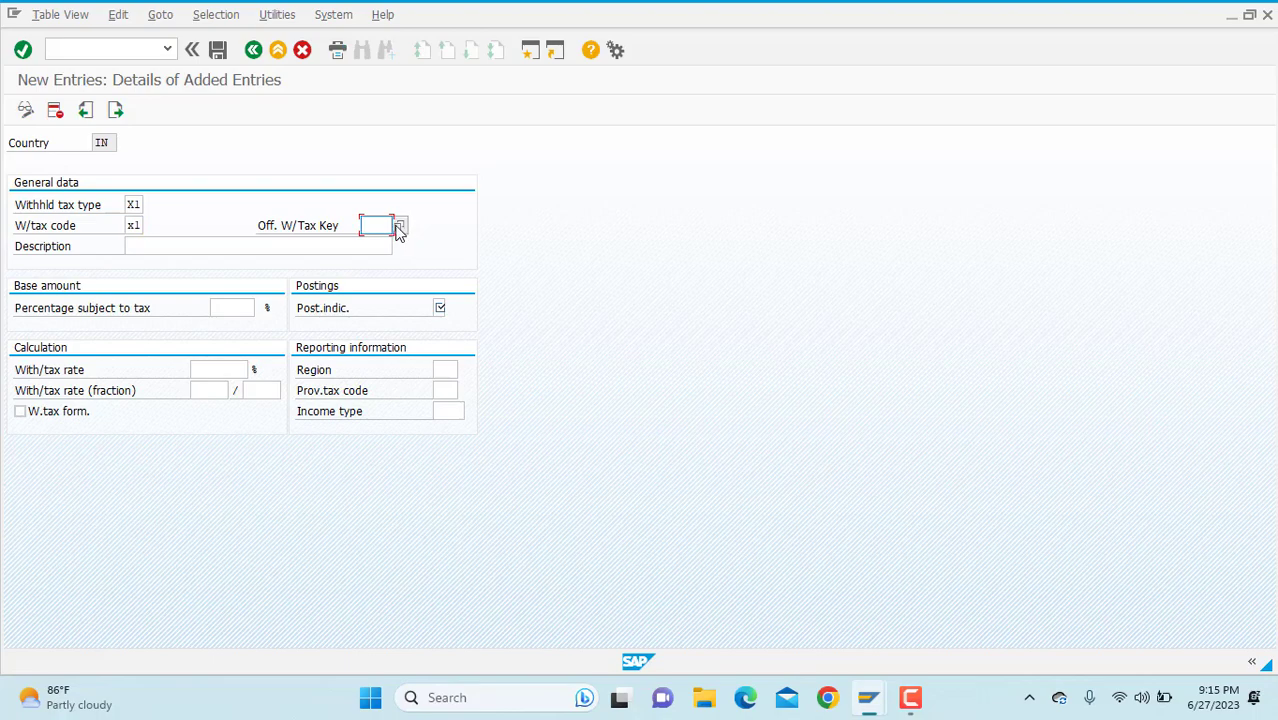
{"action": "left_click", "coordinate": [398, 227]}
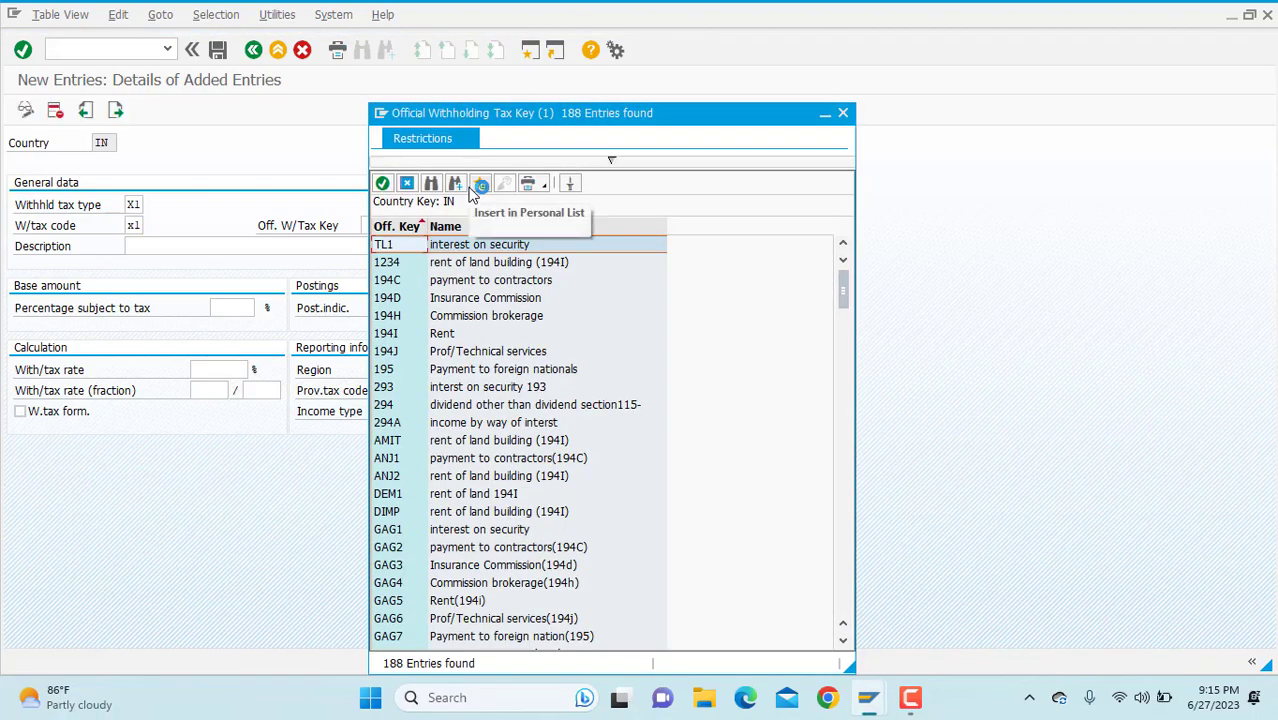
{"action": "double_click", "coordinate": [500, 262]}
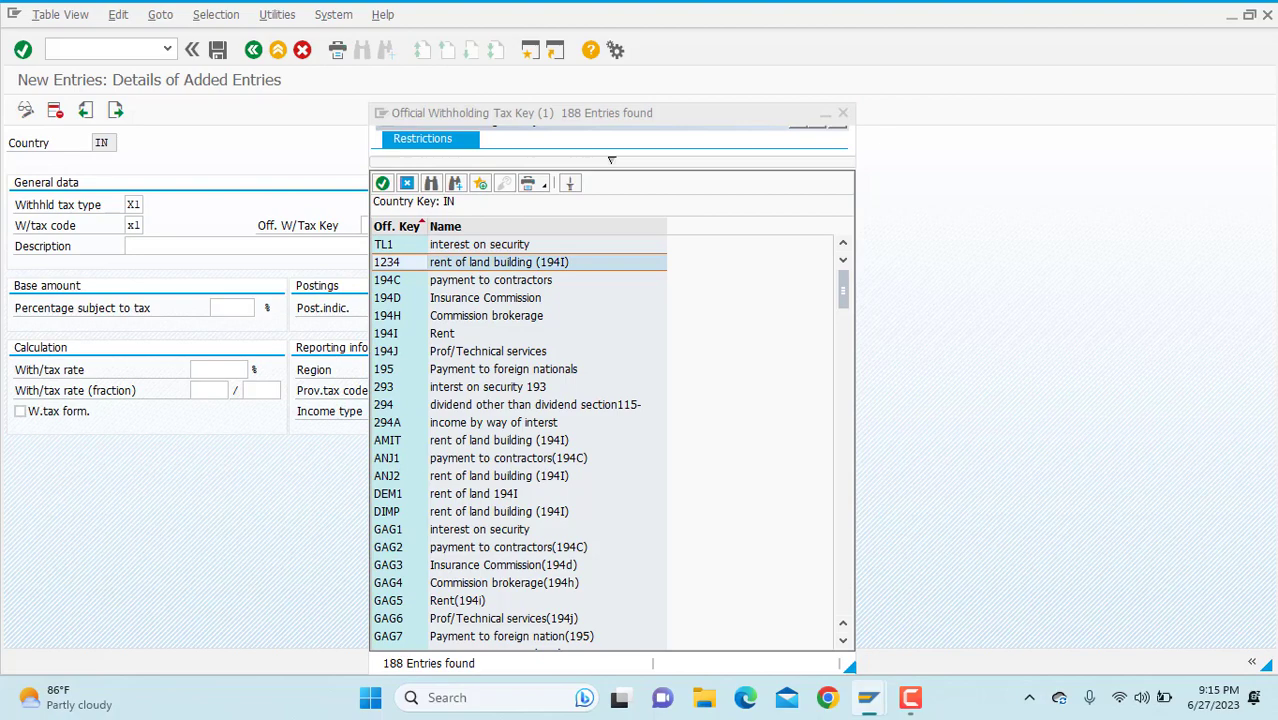
{"action": "left_click", "coordinate": [1250, 15]}
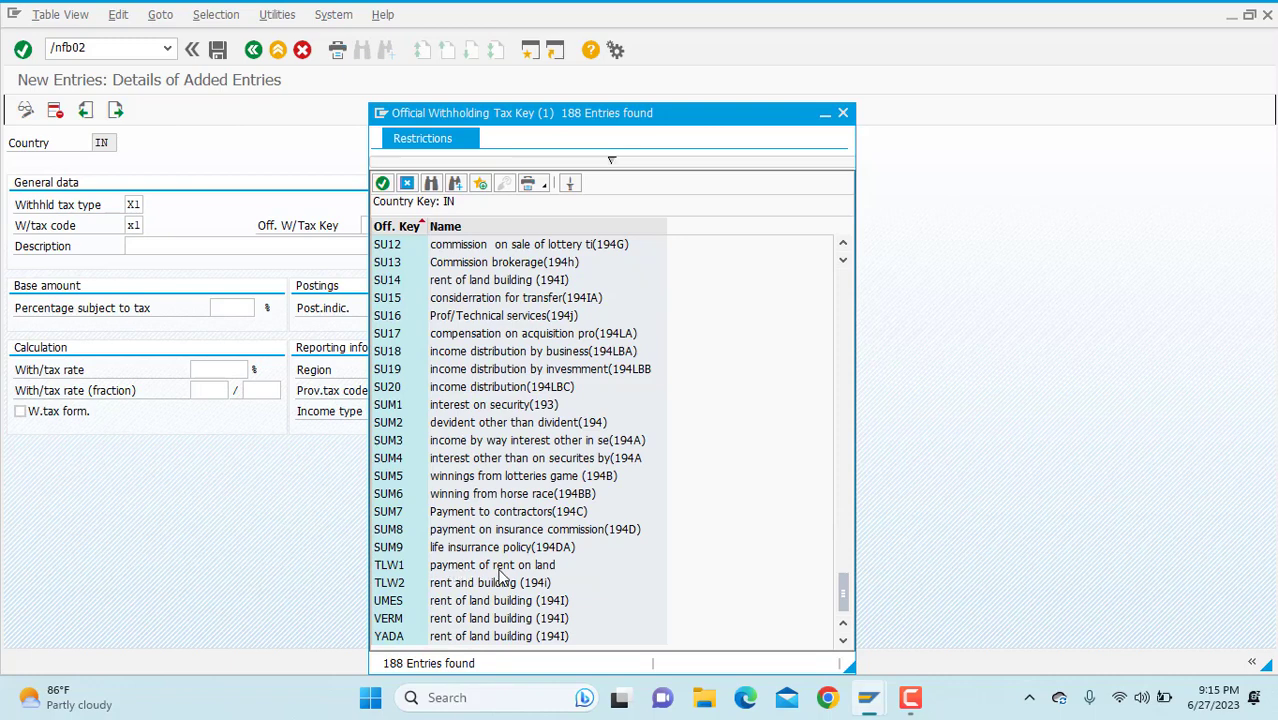
{"action": "double_click", "coordinate": [500, 566]}
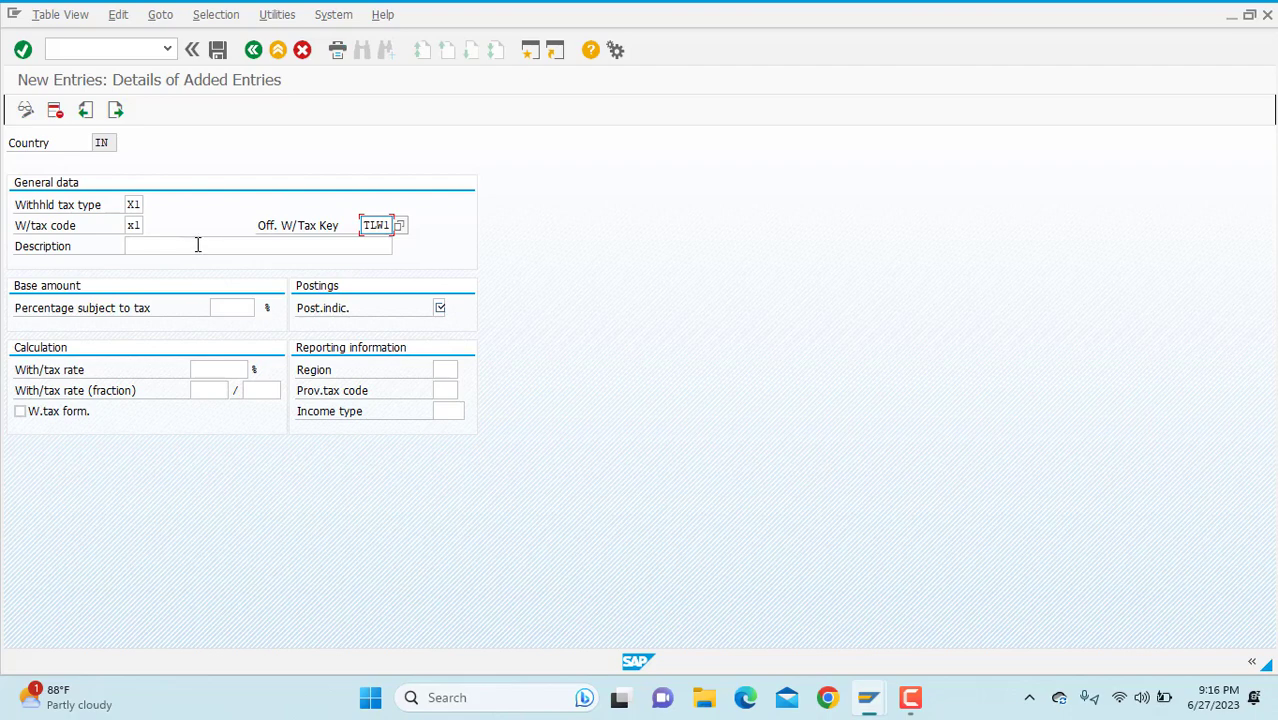
Describe tax code X1 as "194i payment for rent on land for invoic"
{"action": "left_click", "coordinate": [198, 245]}
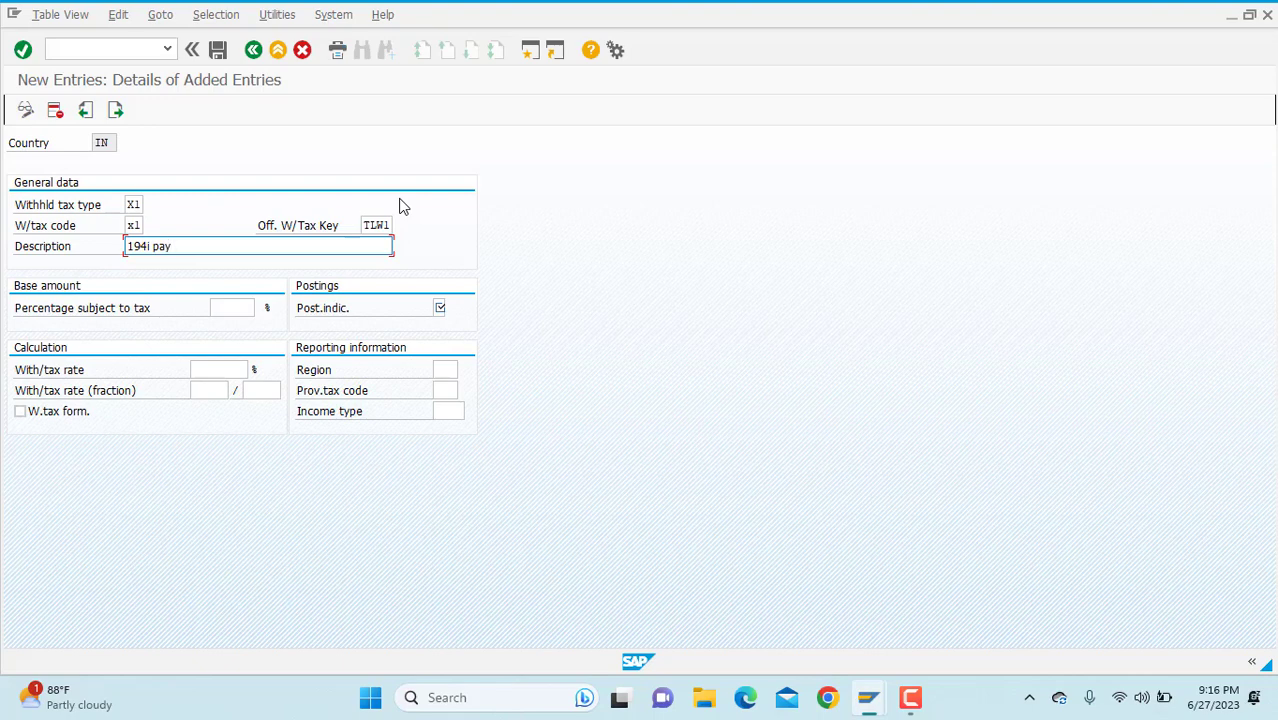
{"action": "type", "text": "ment for rent on"}
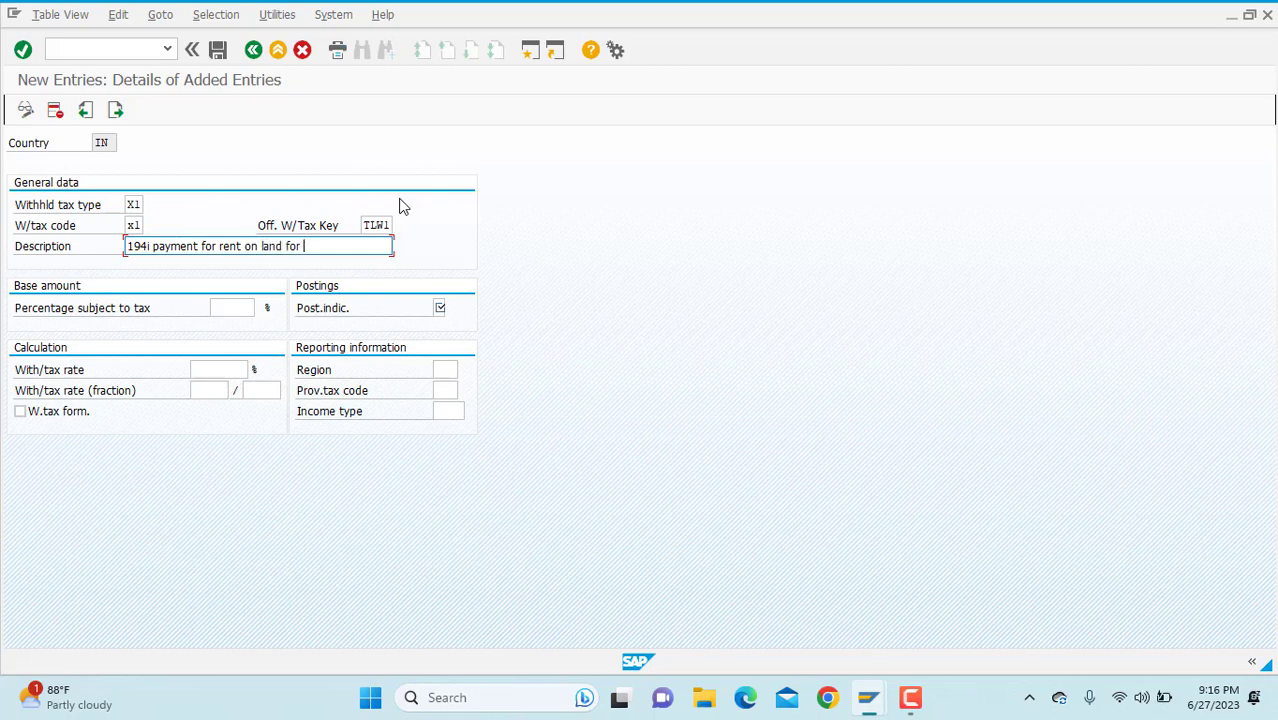
{"action": "type", "text": "land for invoic"}
Set tax code X1's percentage subject to tax to 100, posting indicator to 1 (standard posting) and withholding tax rate to 10%
{"action": "left_click", "coordinate": [246, 306]}
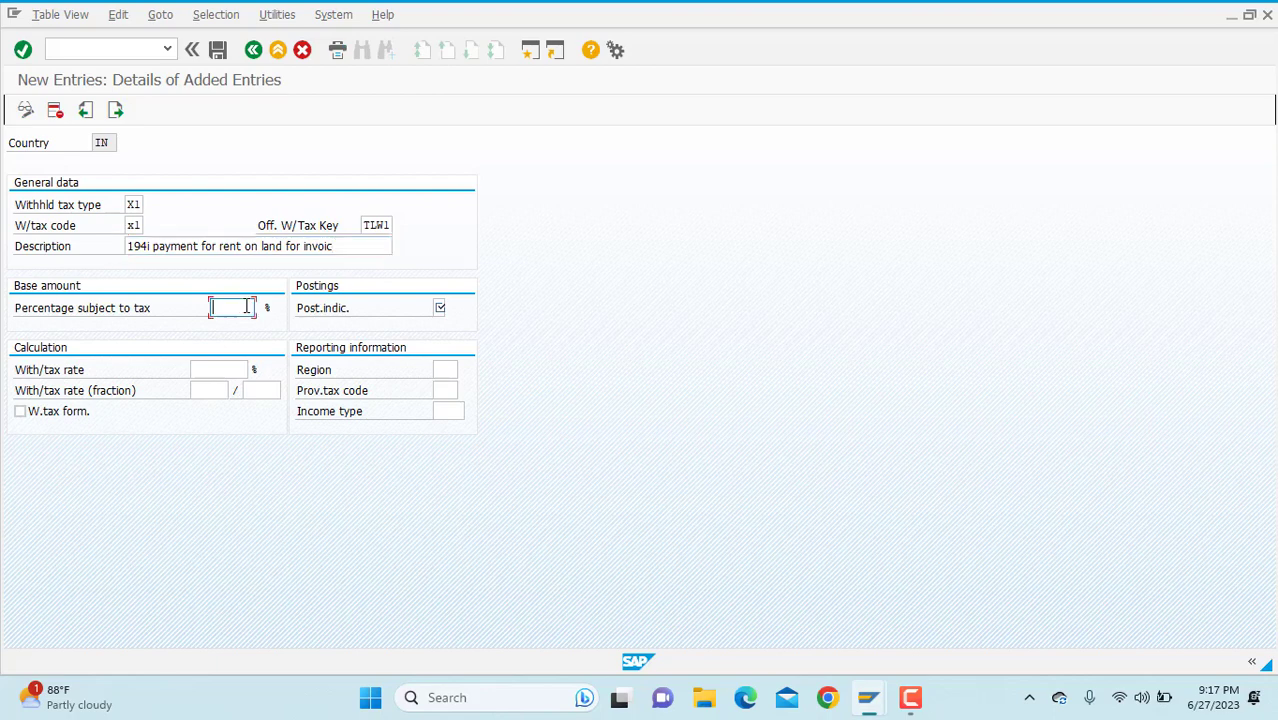
{"action": "type", "text": "100"}
{"action": "left_click", "coordinate": [440, 307]}
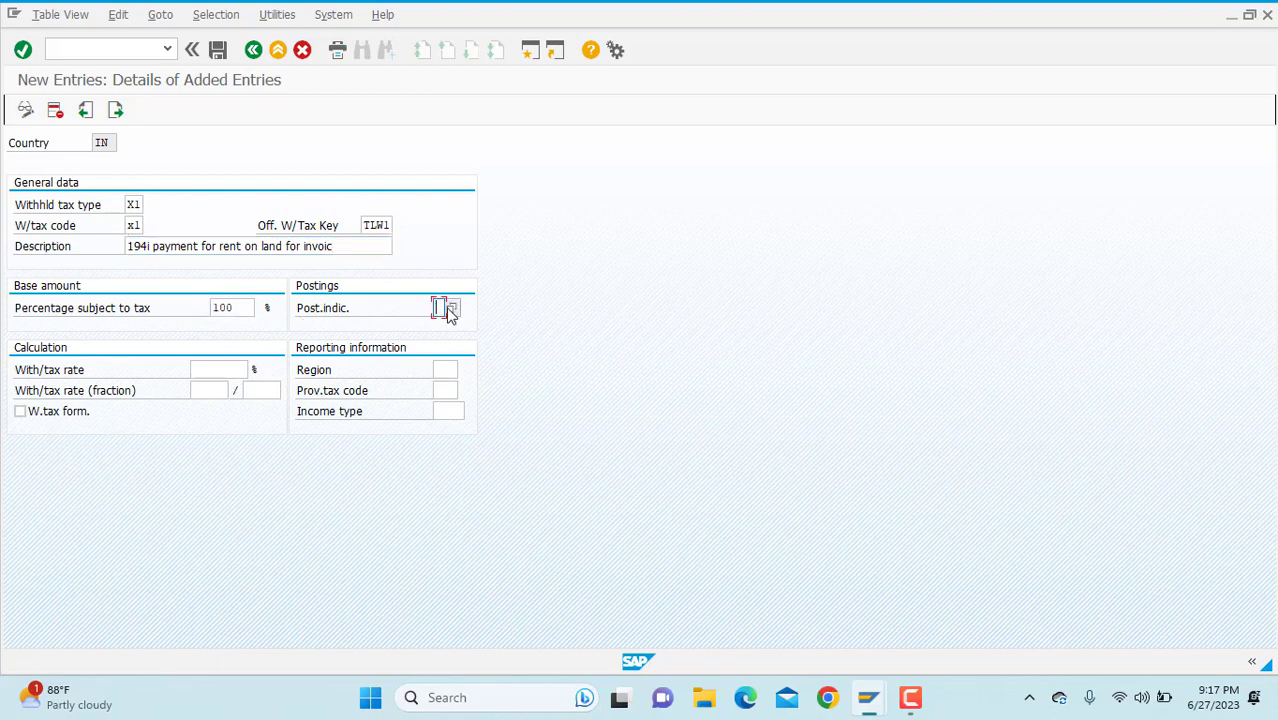
{"action": "left_click", "coordinate": [443, 308]}
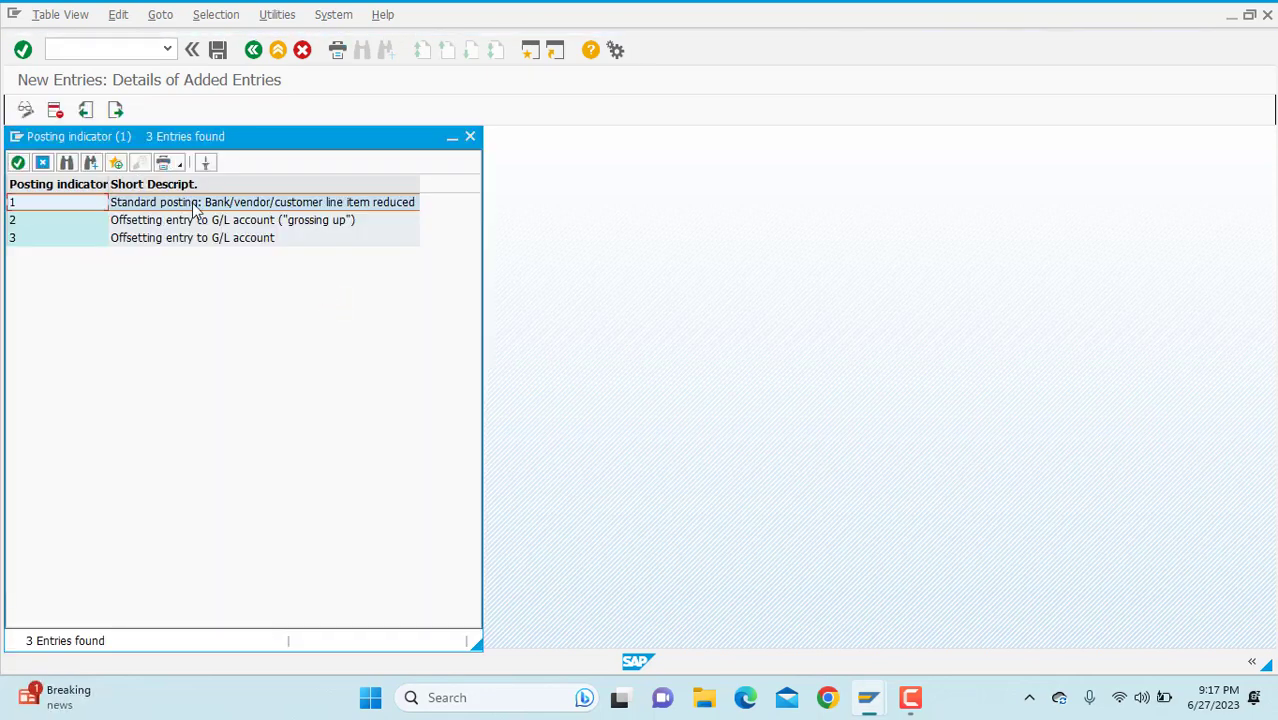
{"action": "double_click", "coordinate": [195, 205]}
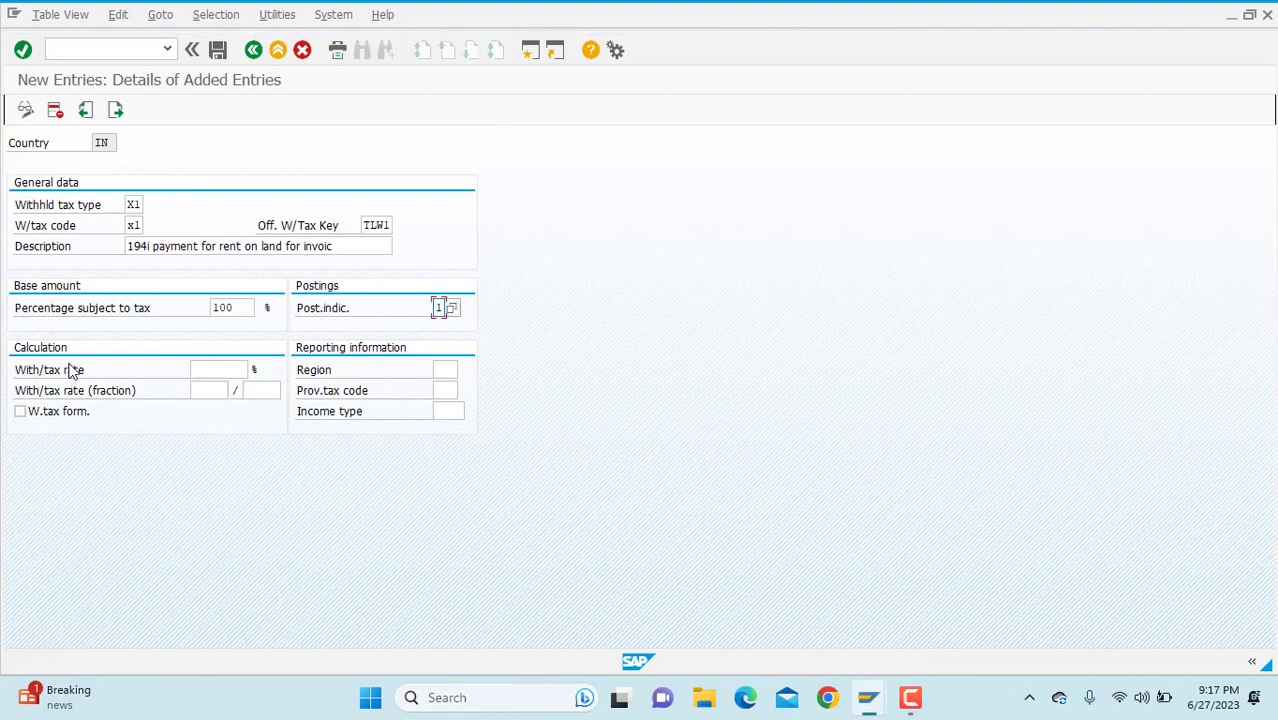
{"action": "left_click", "coordinate": [215, 371]}
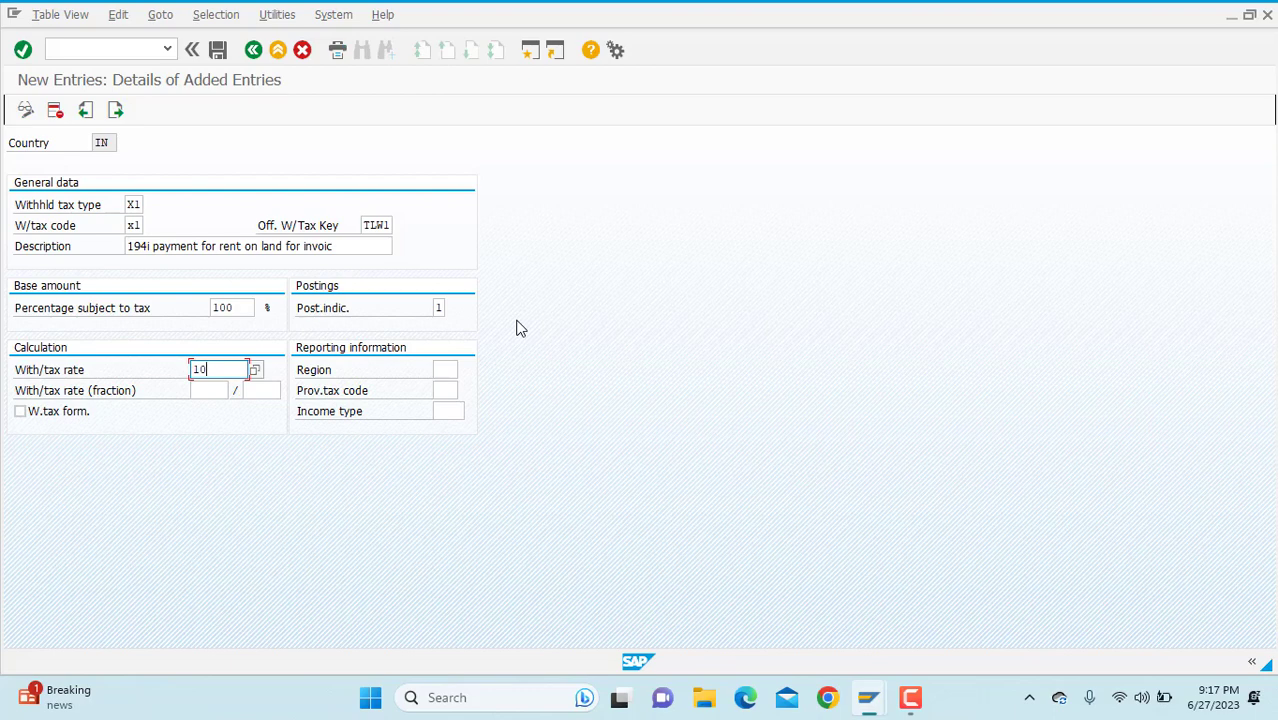
Save tax code X1 under the proposed customizing request and return to the withholding tax code overview
{"action": "key", "text": "ctrl+s"}
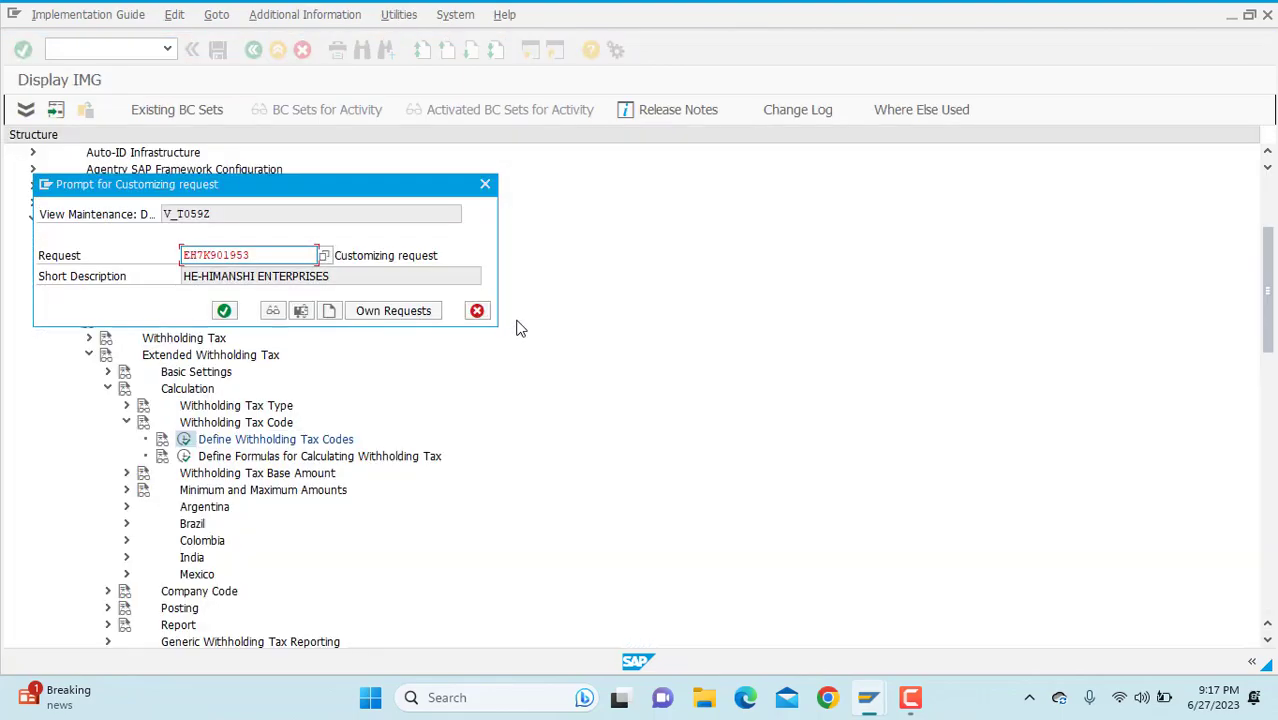
{"action": "key", "text": "Return"}
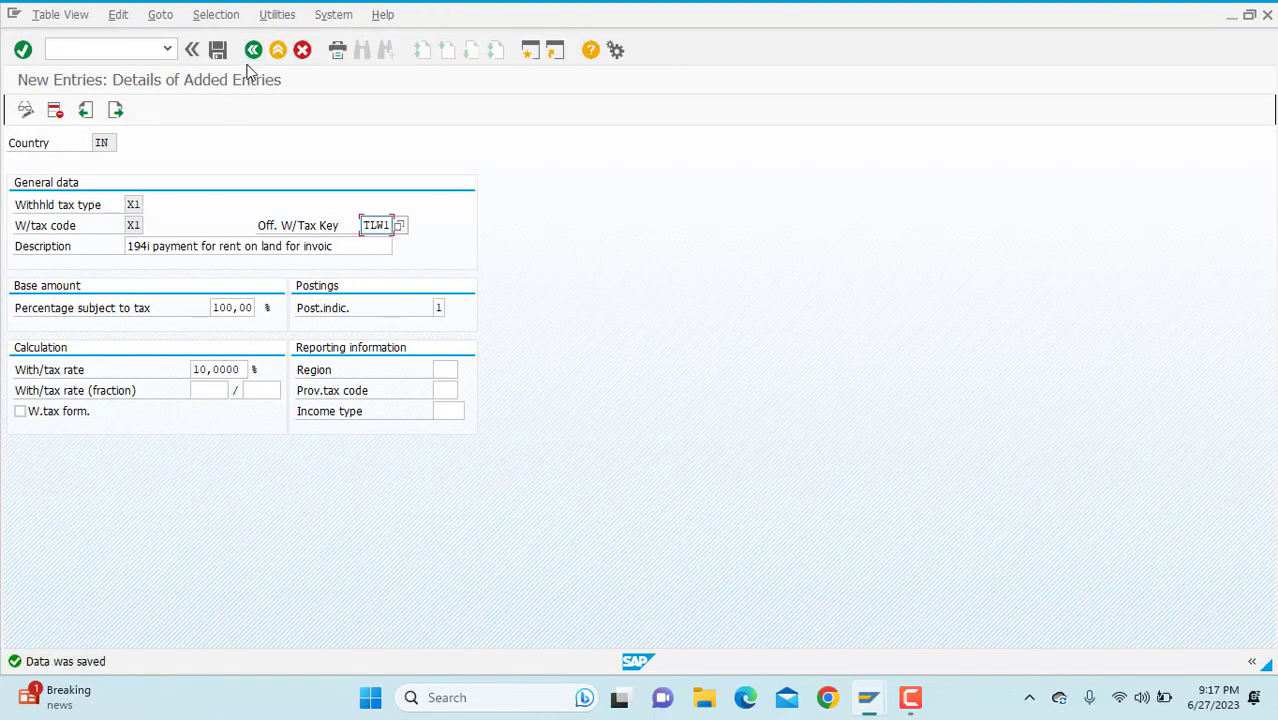
{"action": "left_click", "coordinate": [253, 52]}
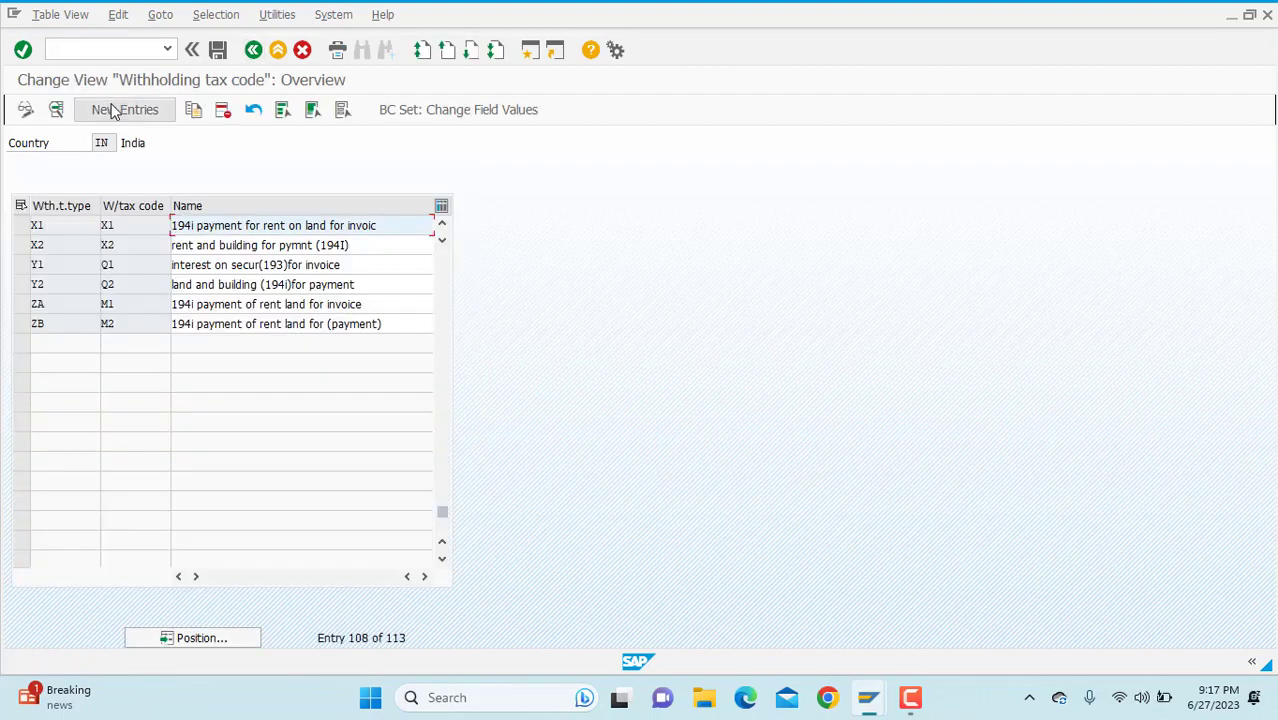
Create another tax code entry with withholding tax type XX, tax code XX and official withholding tax key TLW1
{"action": "left_click", "coordinate": [113, 111]}
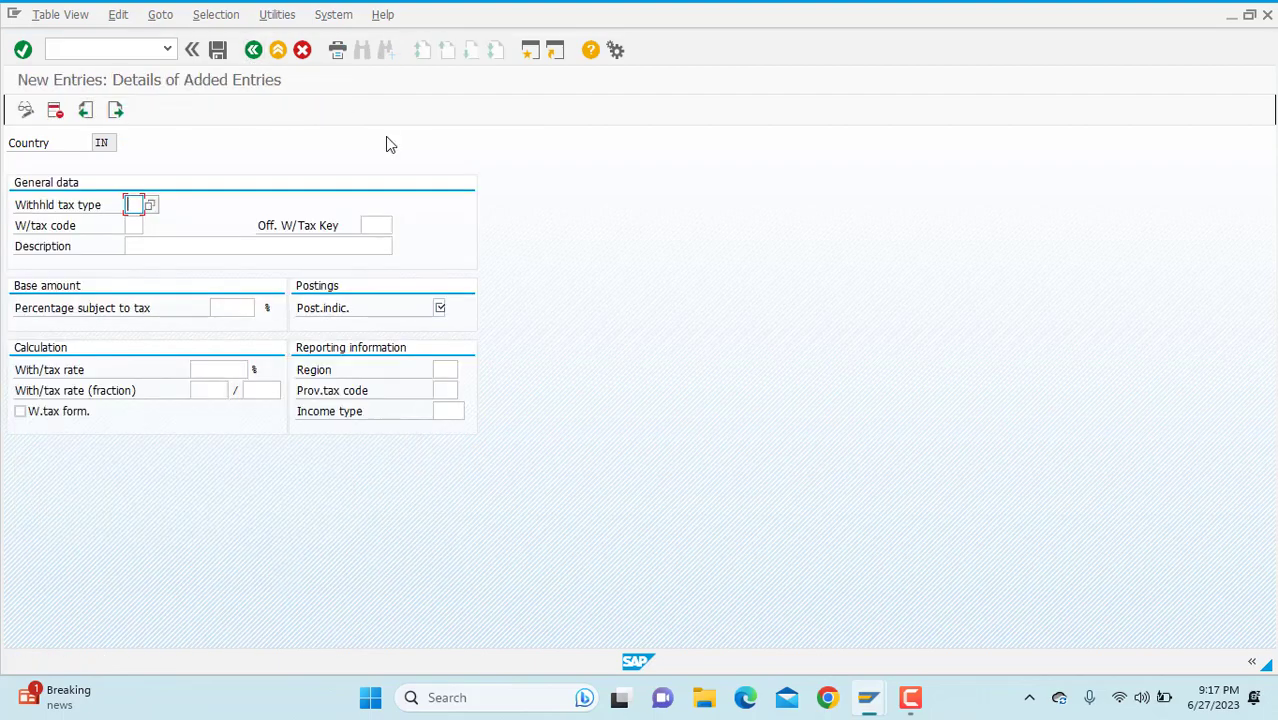
{"action": "type", "text": "xx"}
{"action": "left_click", "coordinate": [382, 226]}
{"action": "type", "text": "tl"}
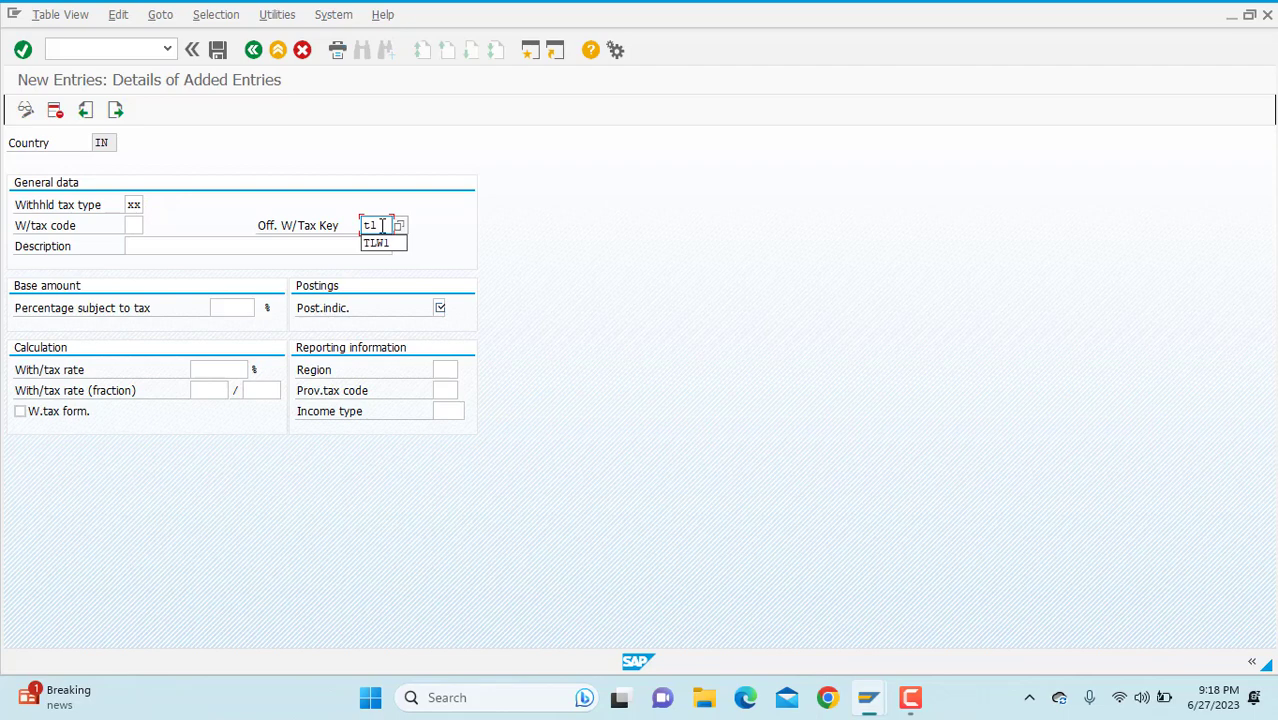
{"action": "key", "text": "Down"}
{"action": "key", "text": "Return"}
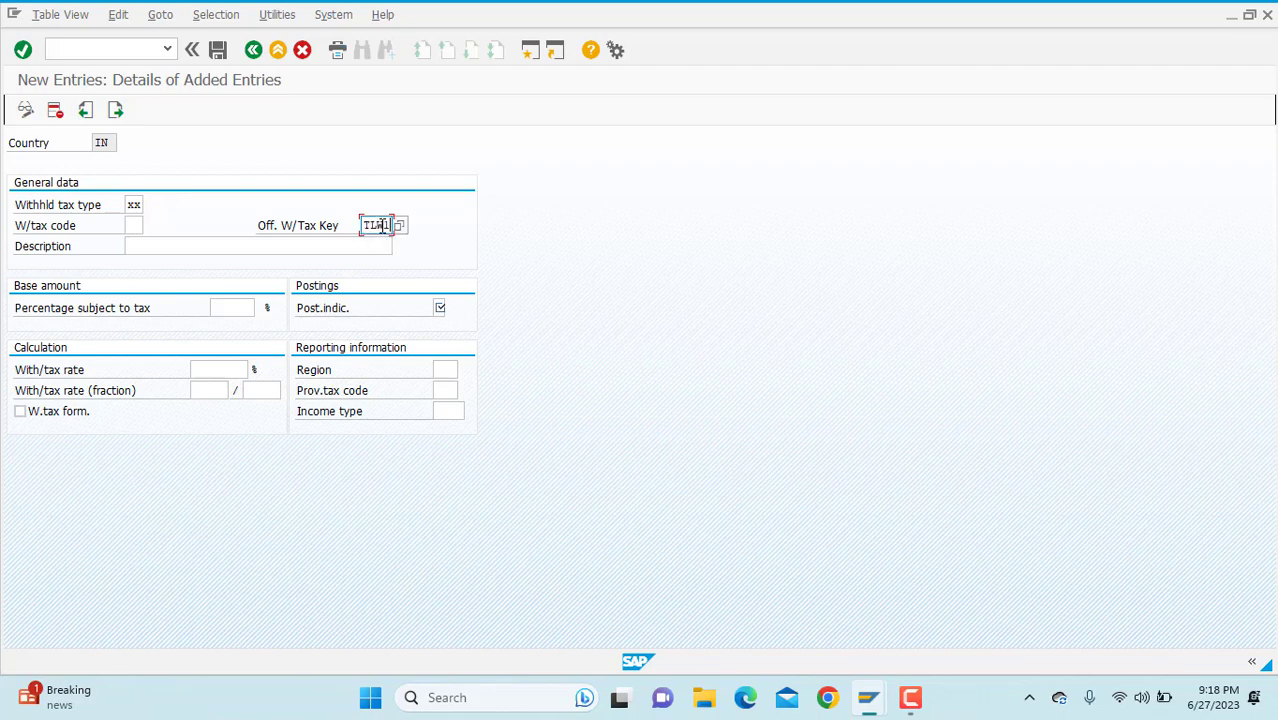
{"action": "left_click", "coordinate": [134, 226]}
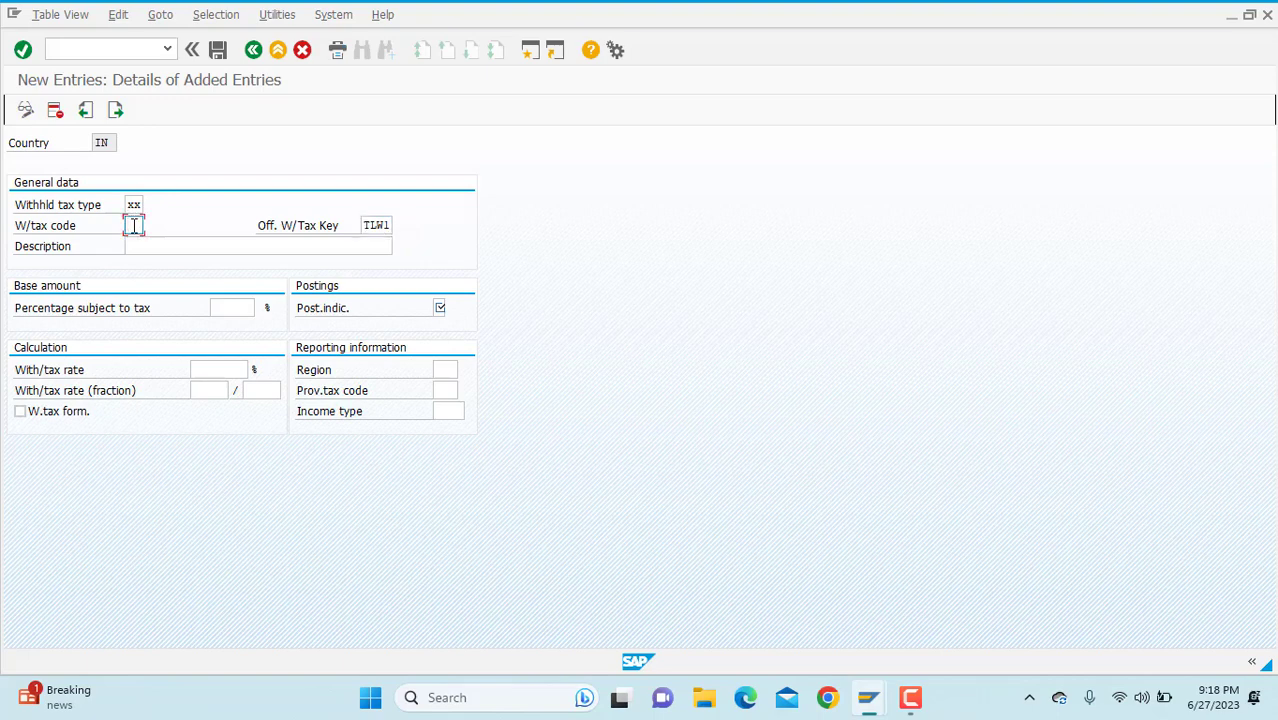
{"action": "type", "text": "xx"}
Describe tax code XX as "194i payment for rent on land for pmt", adapting the earlier invoice description
{"action": "left_click", "coordinate": [158, 247]}
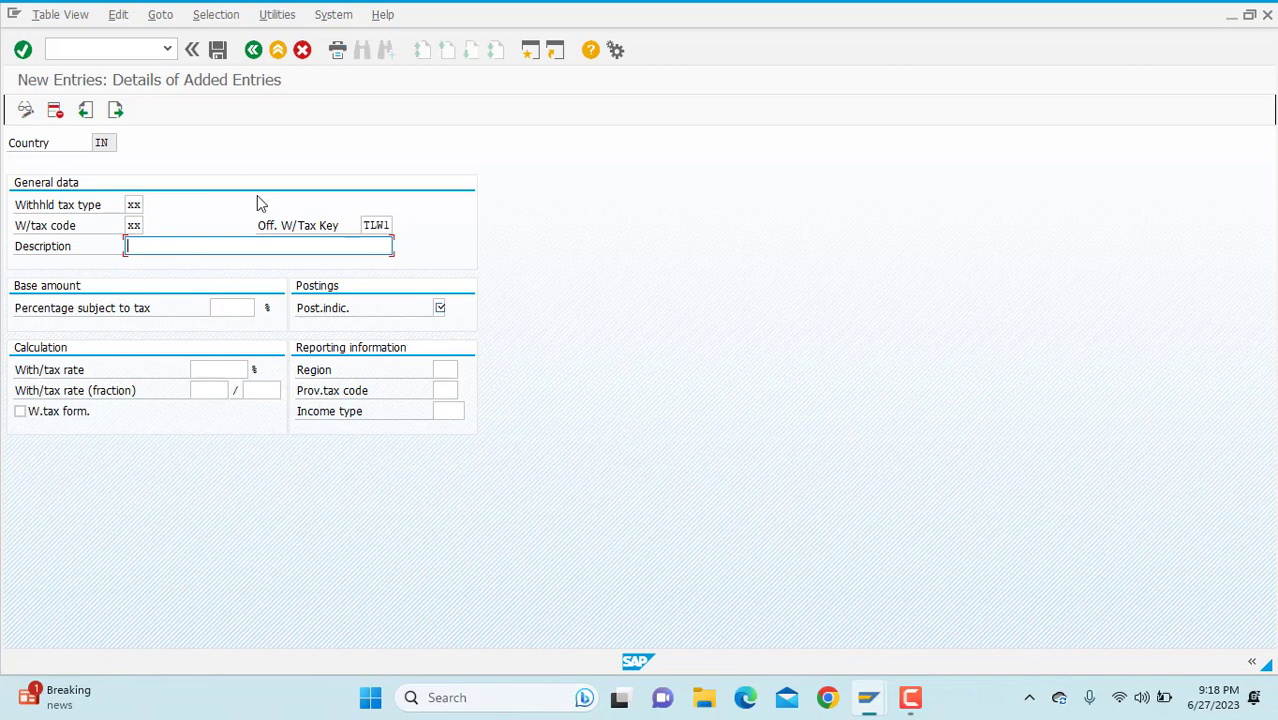
{"action": "type", "text": "194"}
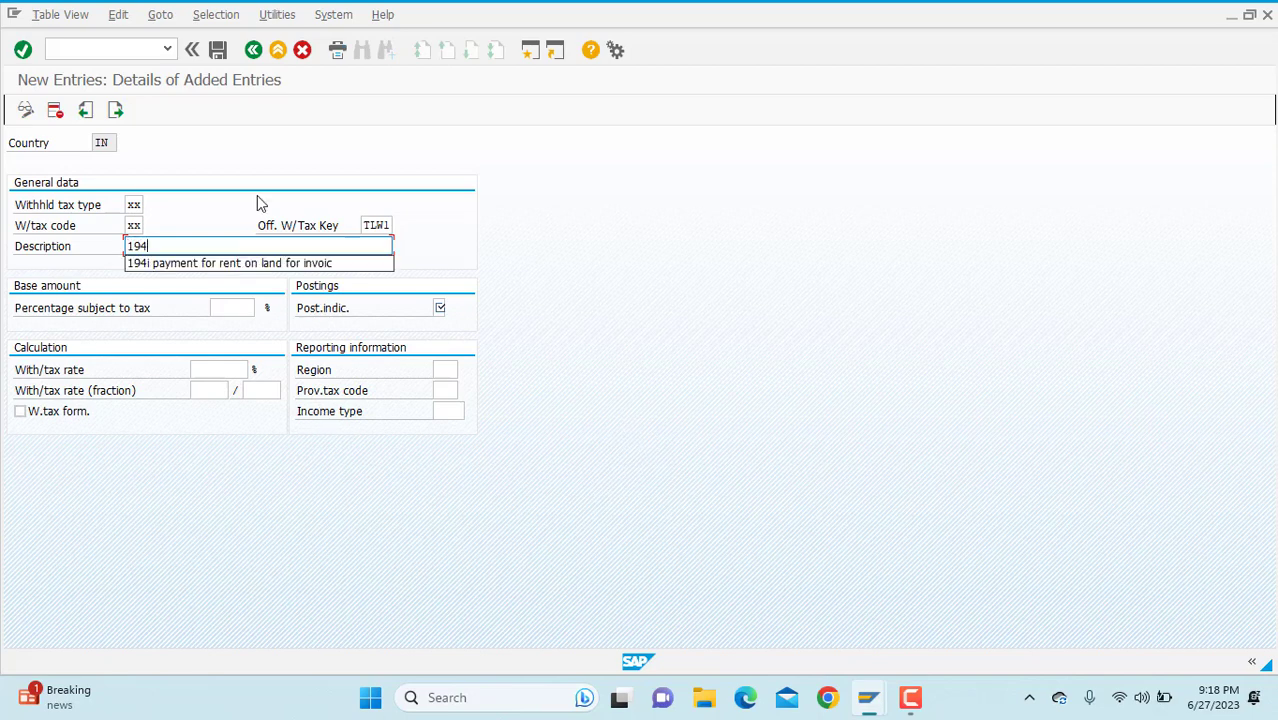
{"action": "key", "text": "Down"}
{"action": "key", "text": "Return"}
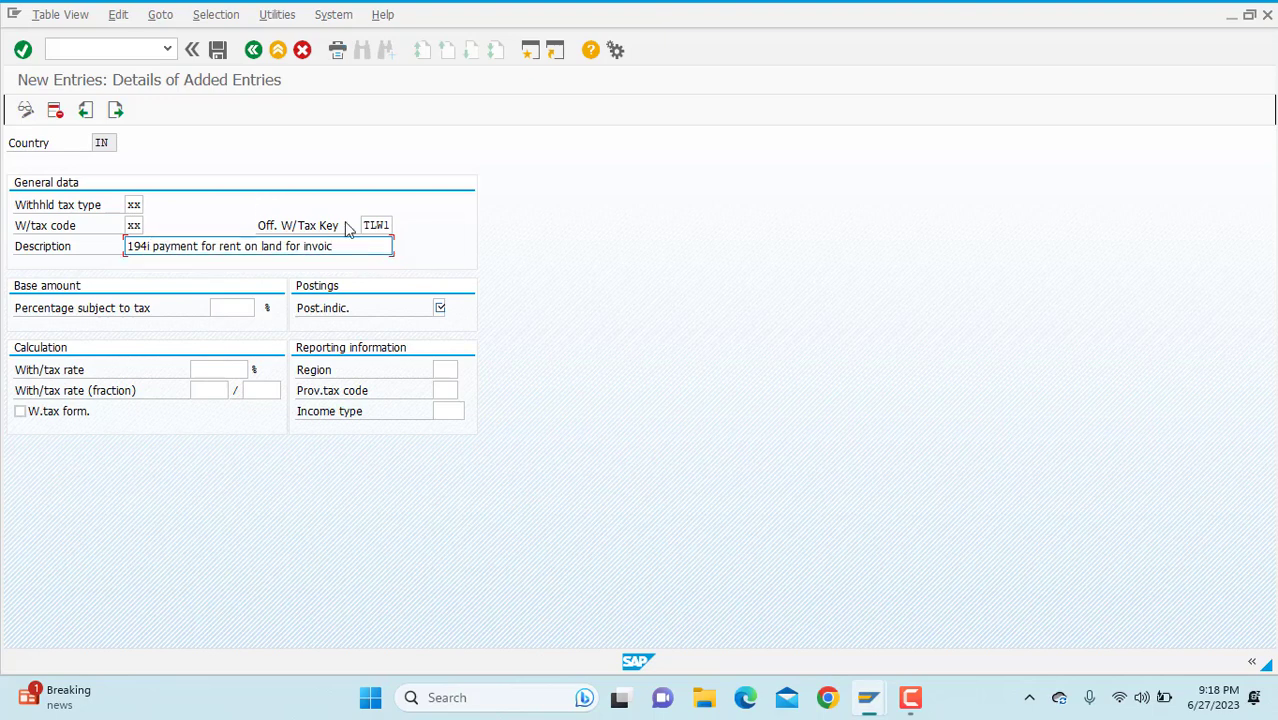
{"action": "key", "text": "BackSpace"}
{"action": "key", "text": "BackSpace"}
{"action": "key", "text": "BackSpace"}
{"action": "key", "text": "BackSpace"}
{"action": "key", "text": "BackSpace"}
{"action": "key", "text": "BackSpace"}
{"action": "type", "text": "pmt"}
Set tax code XX's percentage subject to tax to 100, posting indicator to 1 and withholding tax rate to 10%, and confirm the values
{"action": "left_click", "coordinate": [236, 308]}
{"action": "type", "text": "100"}
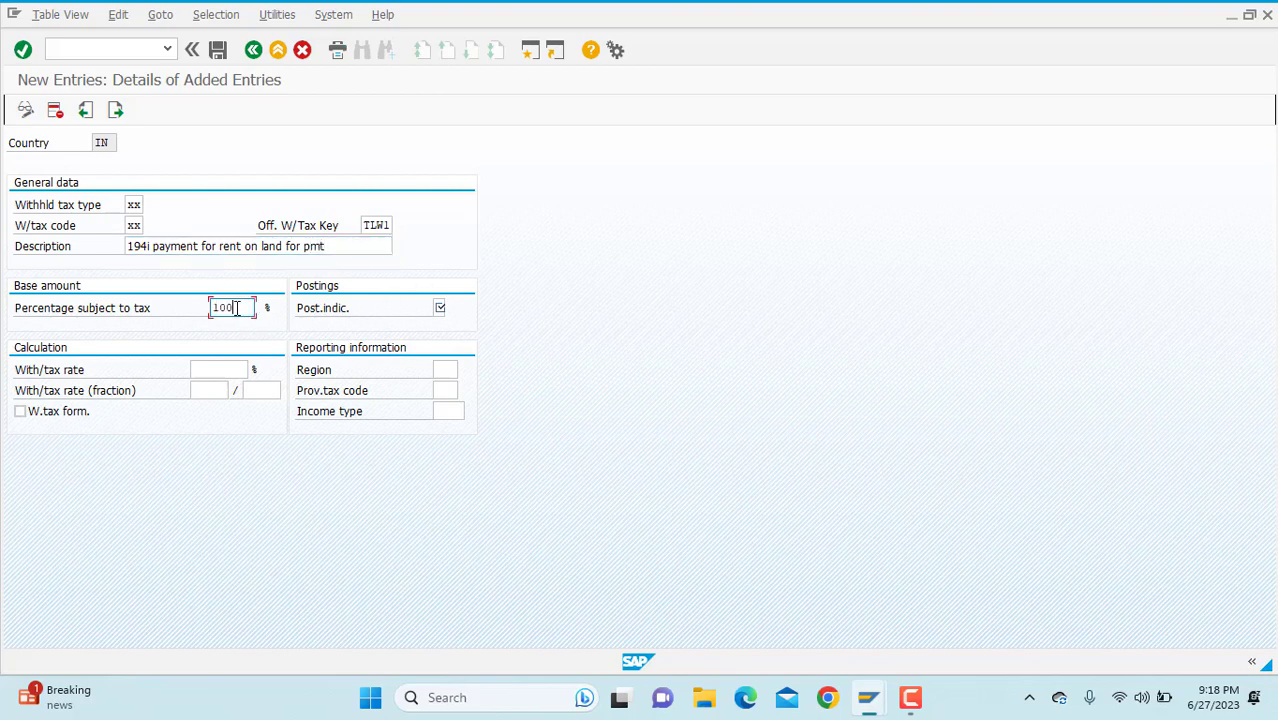
{"action": "left_click", "coordinate": [439, 308]}
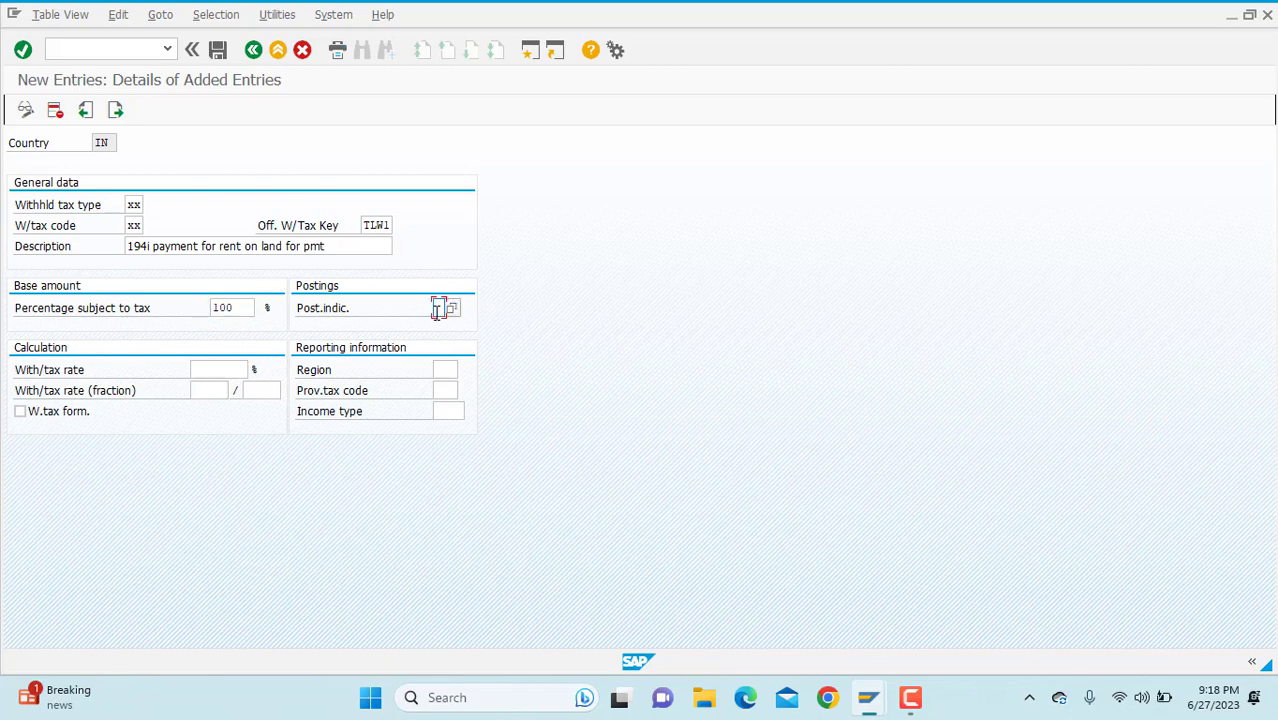
{"action": "left_click", "coordinate": [212, 368]}
{"action": "type", "text": "10"}
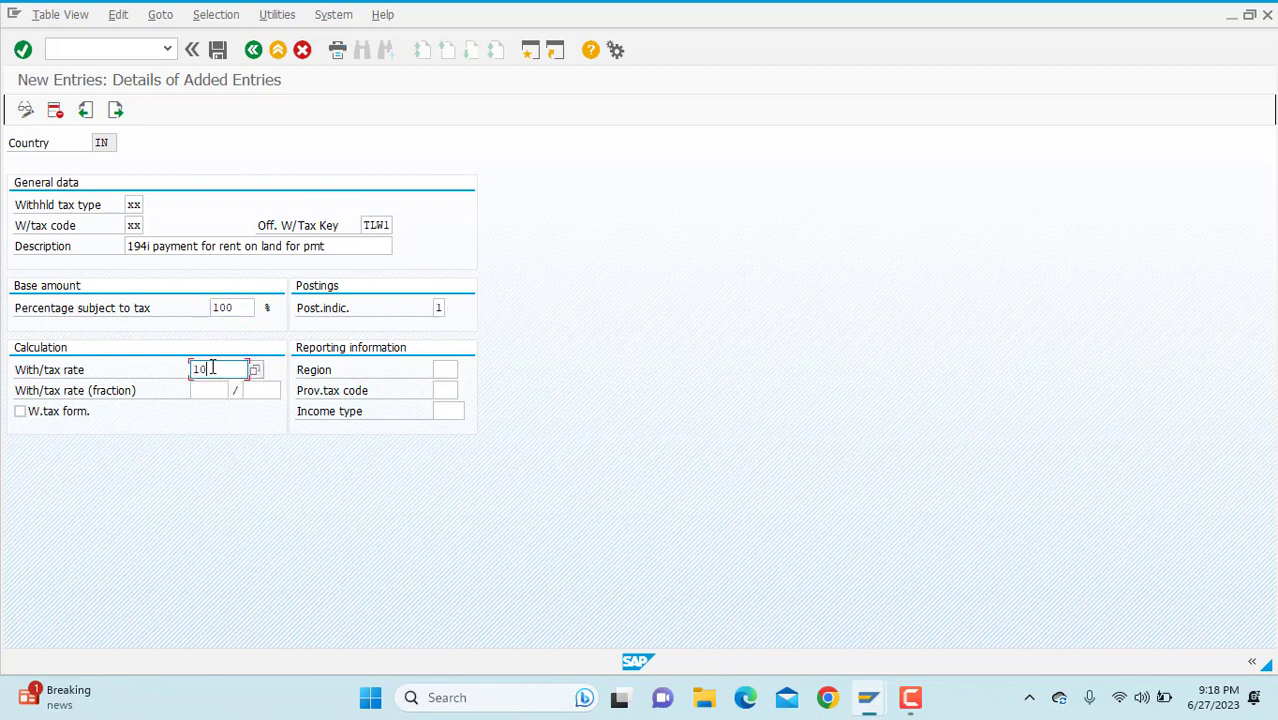
{"action": "key", "text": "Return"}
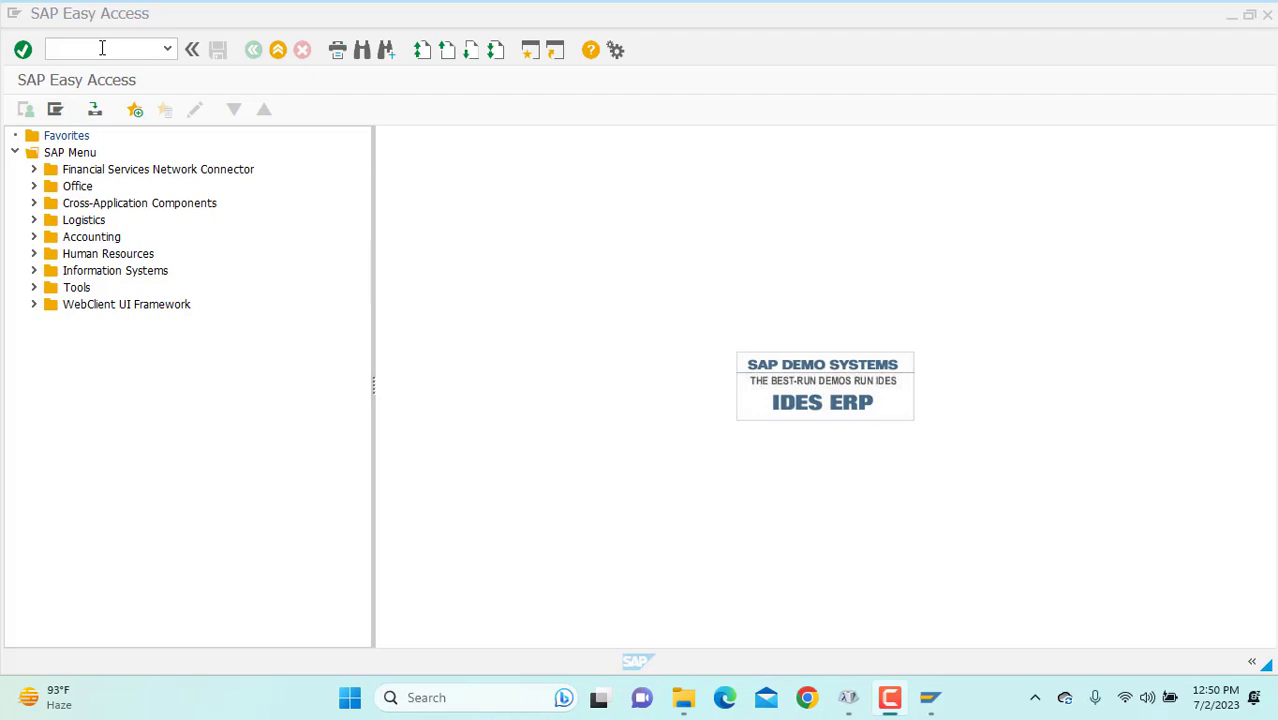
Open the customizing project screen with transaction SPRO from SAP Easy Access
{"action": "left_click", "coordinate": [102, 48]}
{"action": "type", "text": "spro"}
{"action": "key", "text": "Return"}
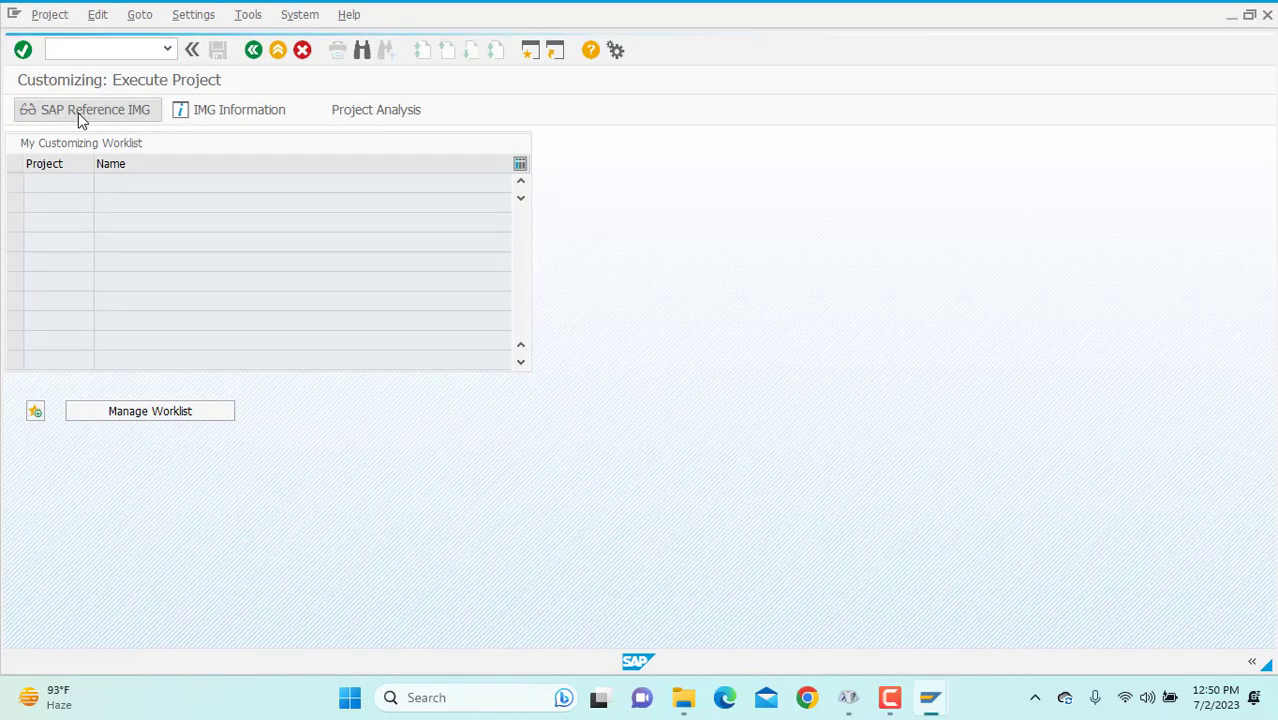
Open the Assign Withholding Tax Types to Company Codes activity under Extended Withholding Tax in the SAP Reference IMG
{"action": "left_click", "coordinate": [80, 110]}
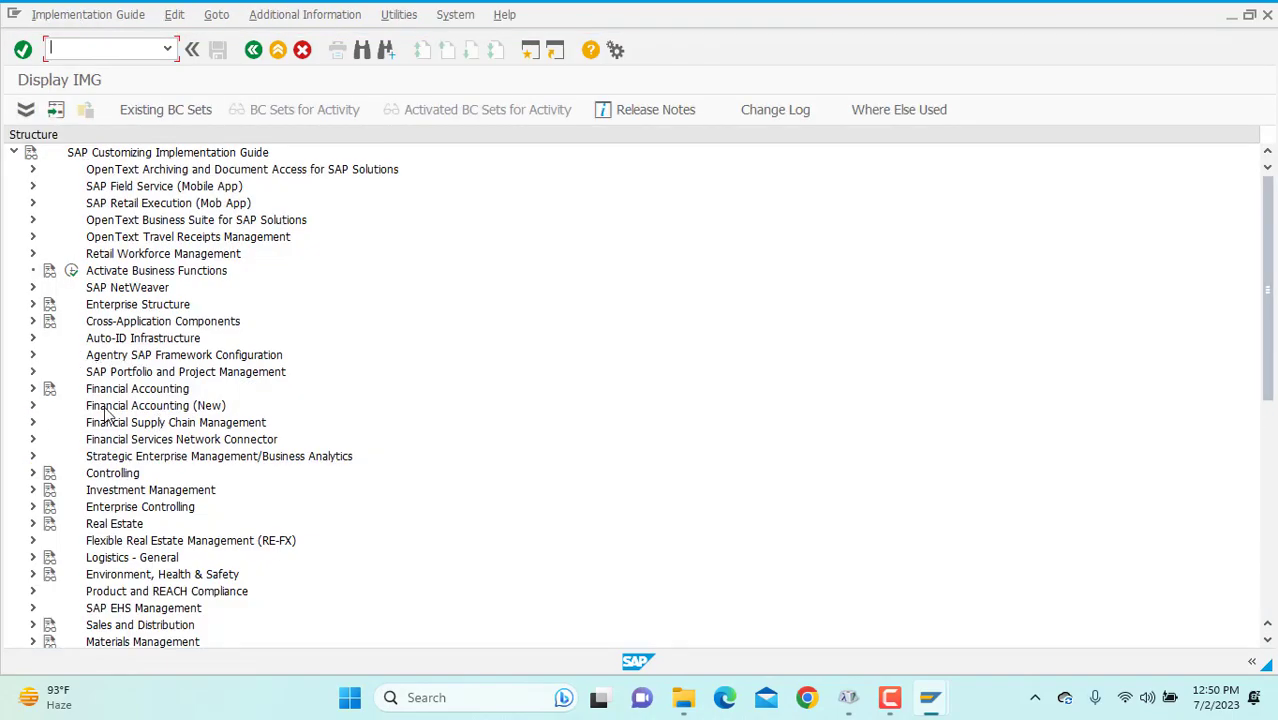
{"action": "left_click", "coordinate": [30, 408]}
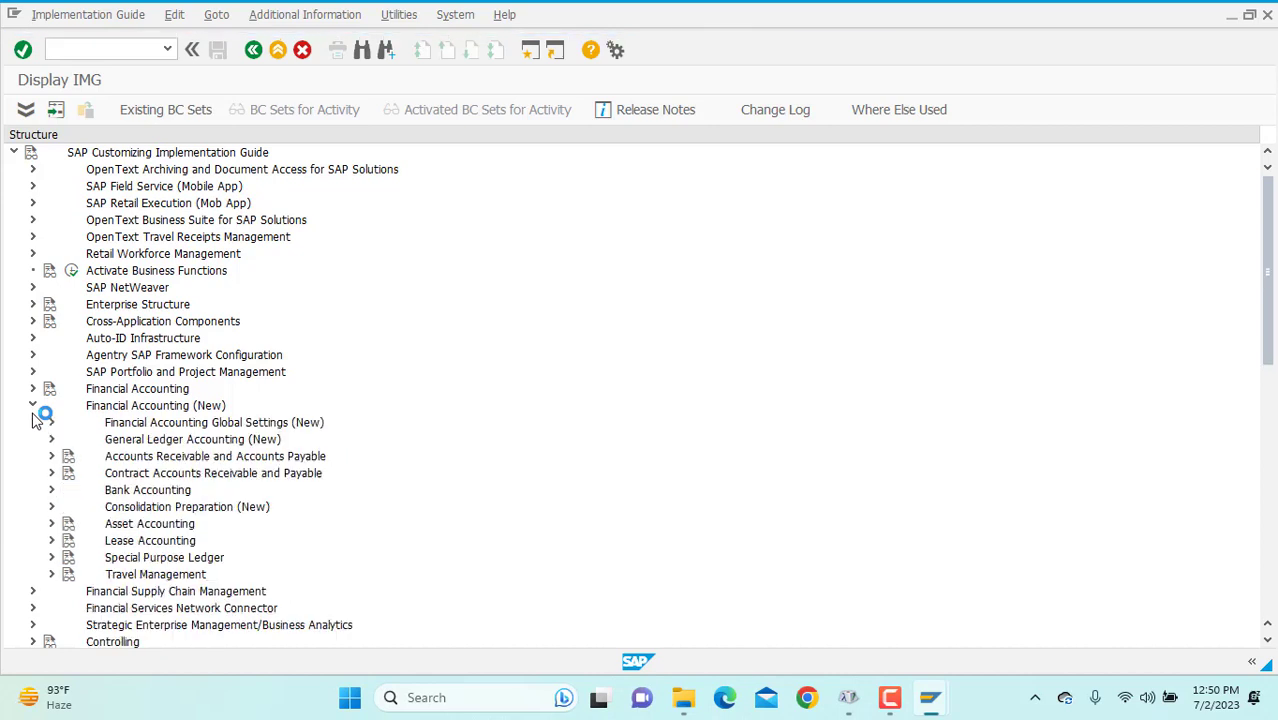
{"action": "left_click", "coordinate": [52, 423]}
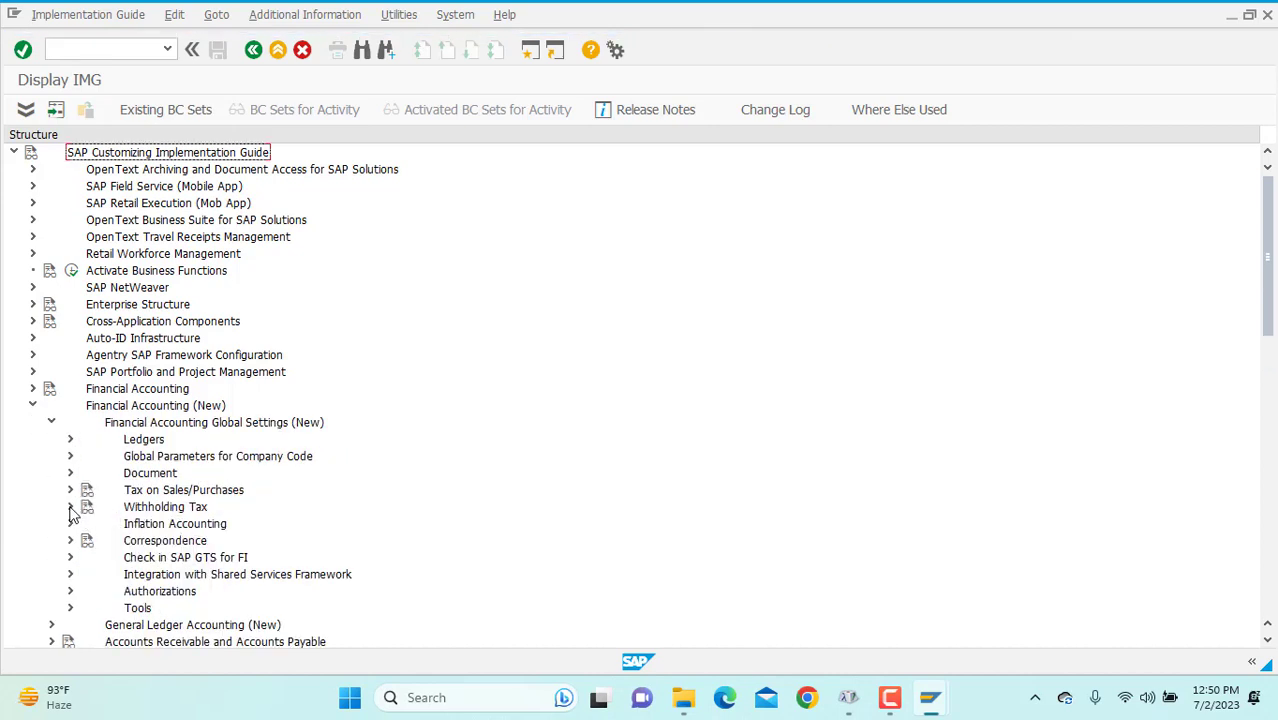
{"action": "left_click", "coordinate": [70, 507]}
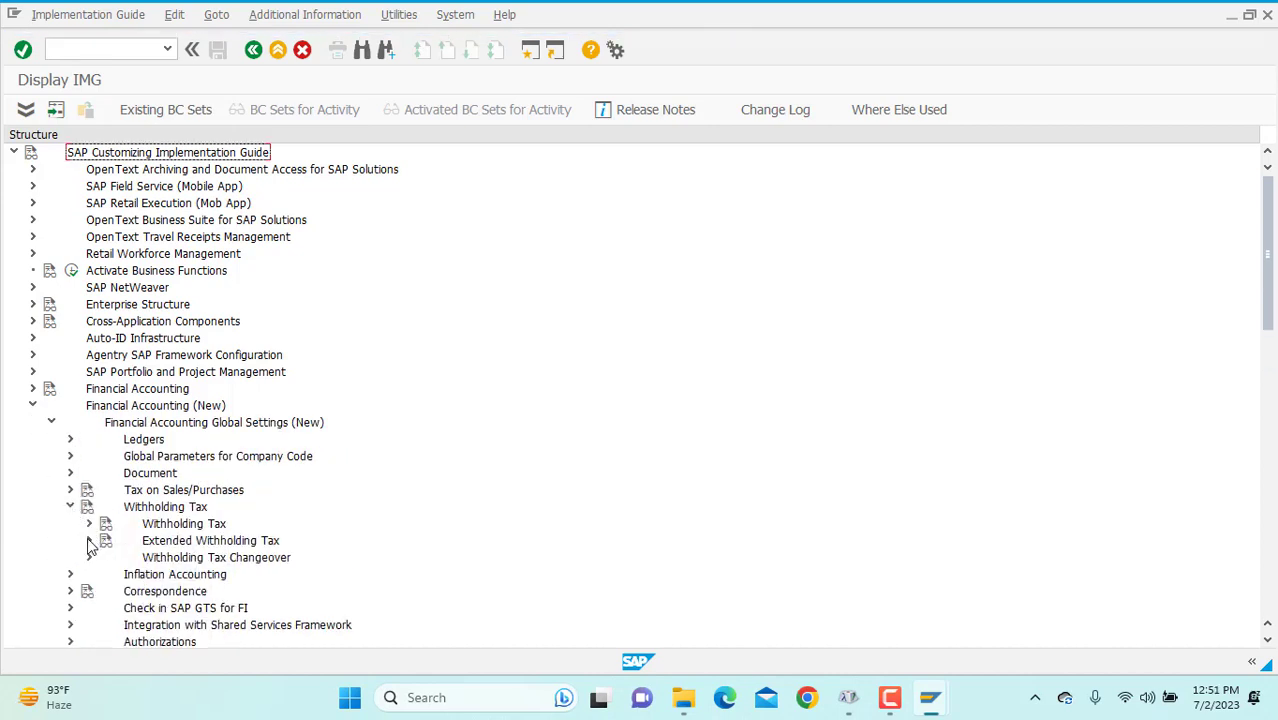
{"action": "left_click", "coordinate": [90, 540]}
{"action": "left_click", "coordinate": [108, 574]}
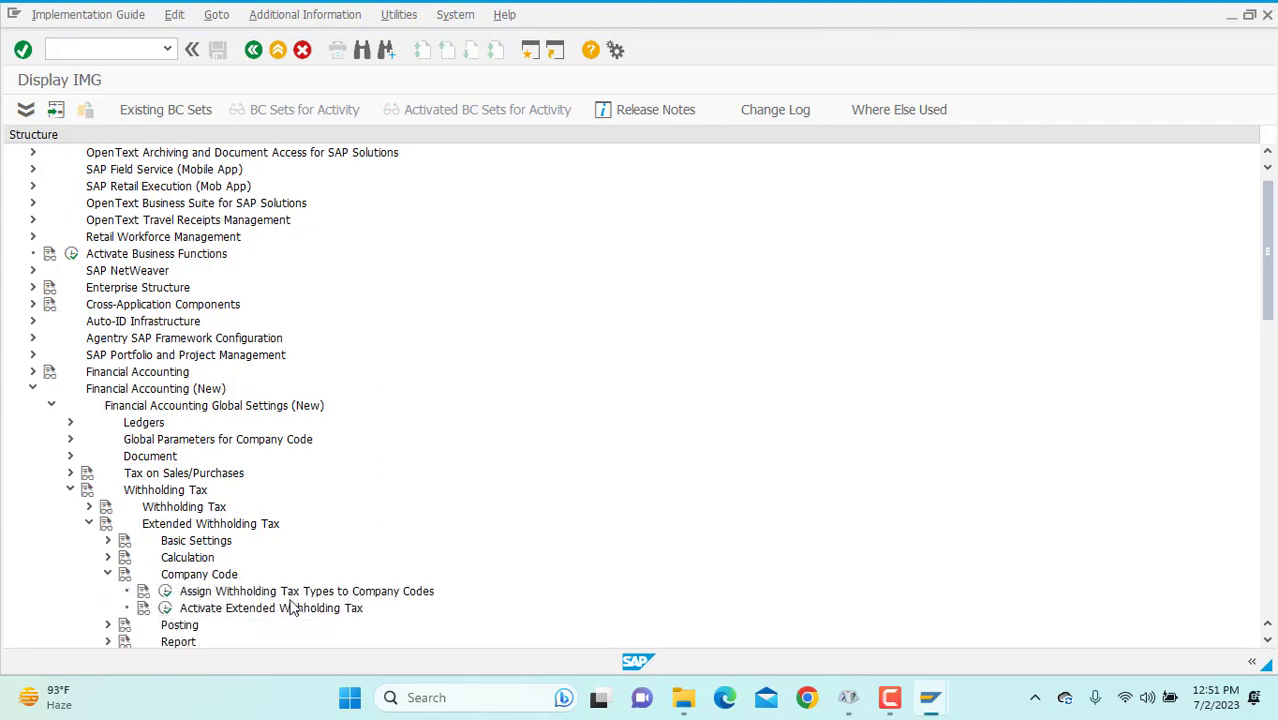
{"action": "left_click", "coordinate": [165, 592]}
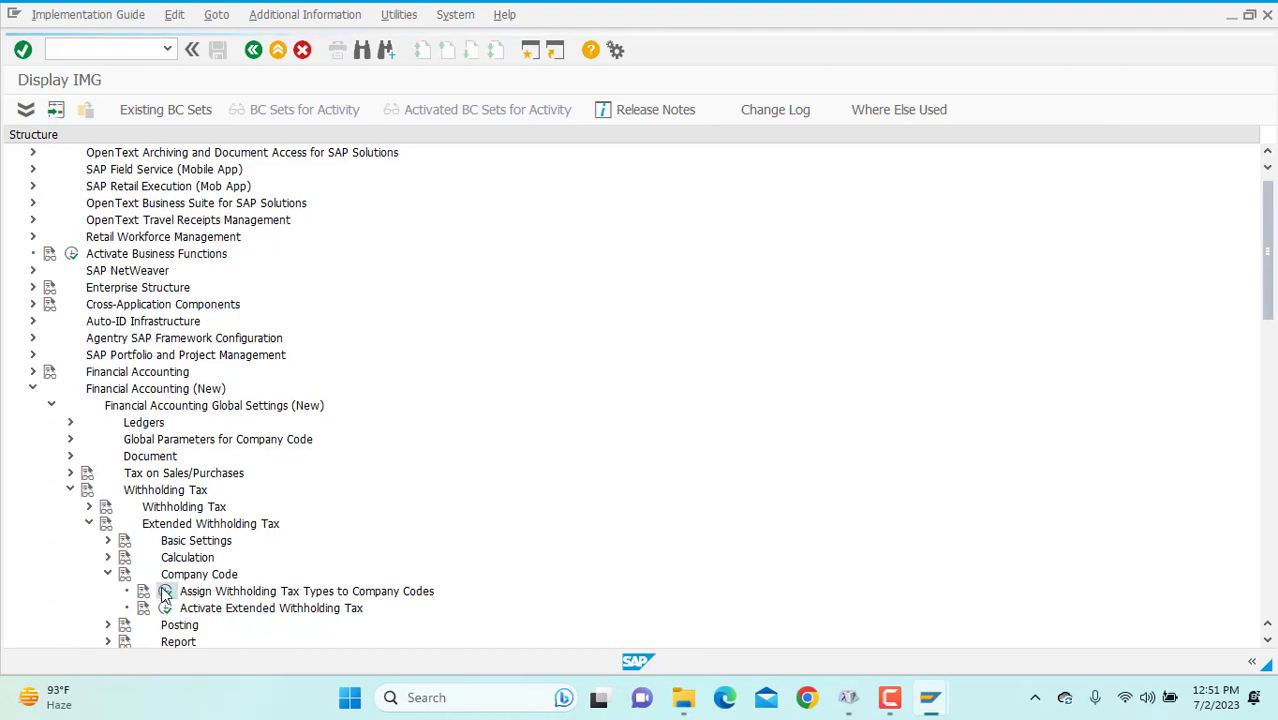
Create a new assignment for company code TLWR with withholding tax type X1 and recipient type CO
{"action": "left_click", "coordinate": [131, 106]}
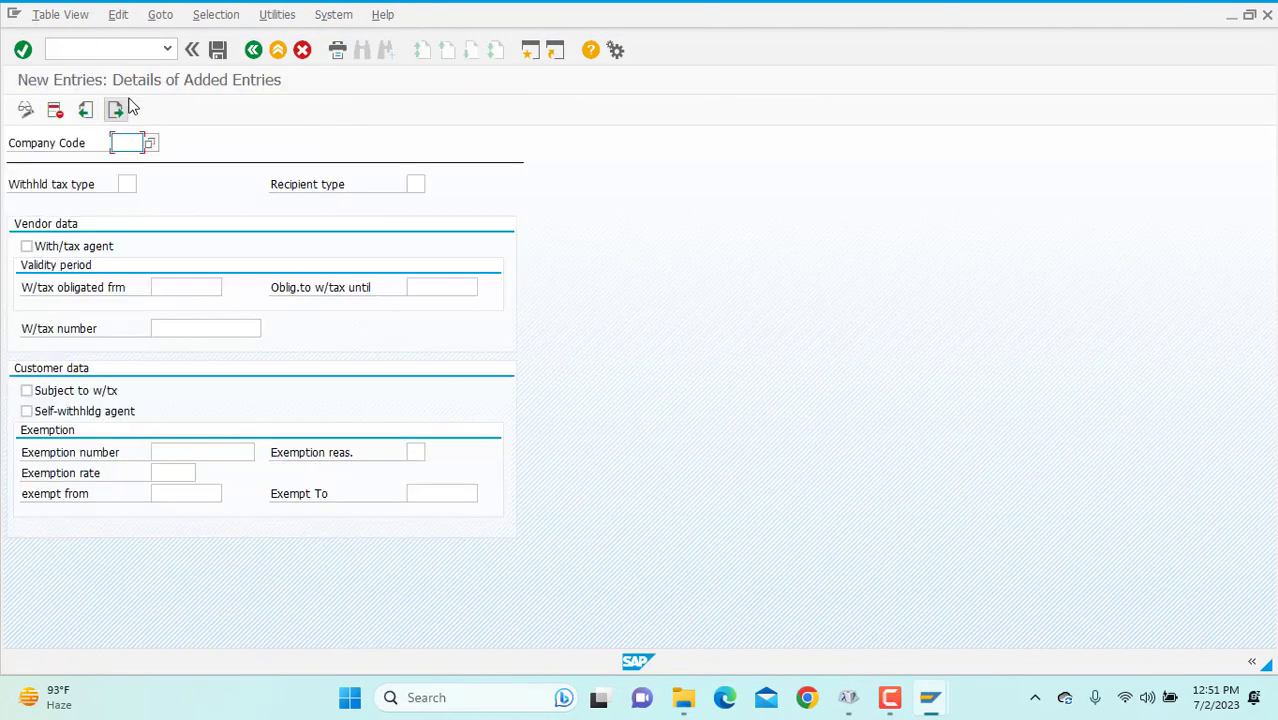
{"action": "type", "text": "tlw"}
{"action": "key", "text": "Down"}
{"action": "key", "text": "Return"}
{"action": "left_click", "coordinate": [124, 184]}
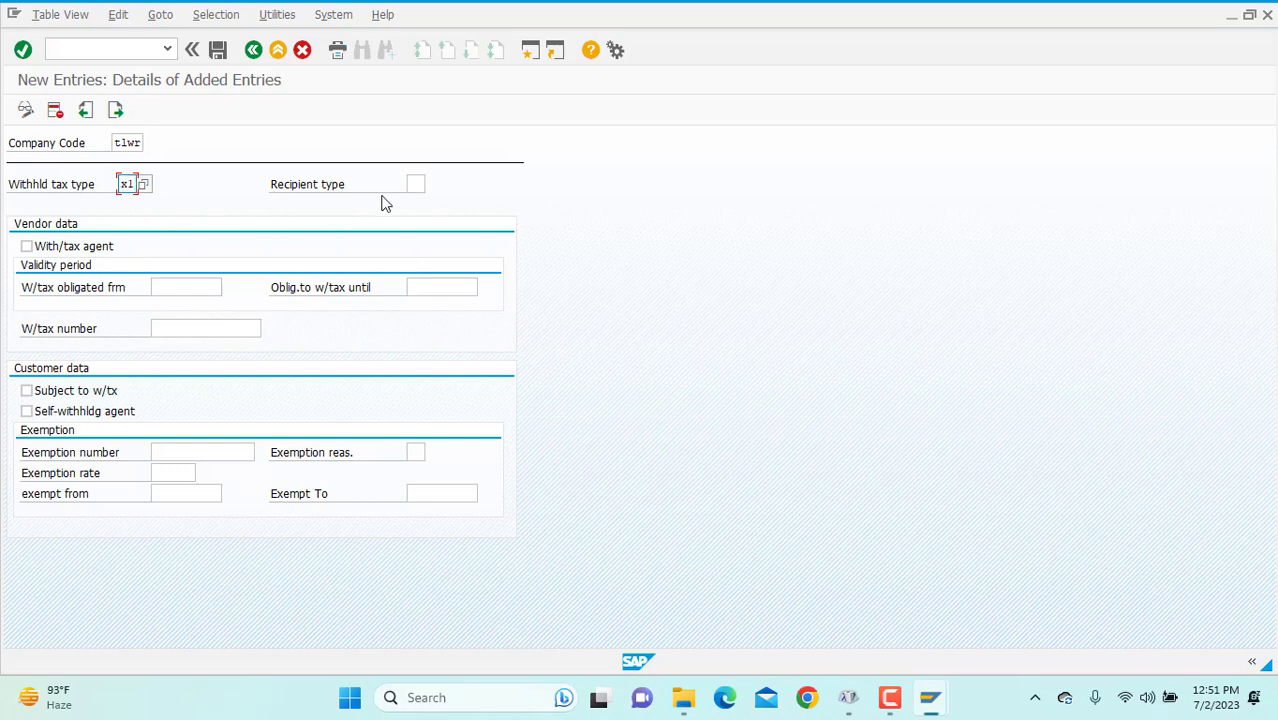
{"action": "left_click", "coordinate": [415, 188]}
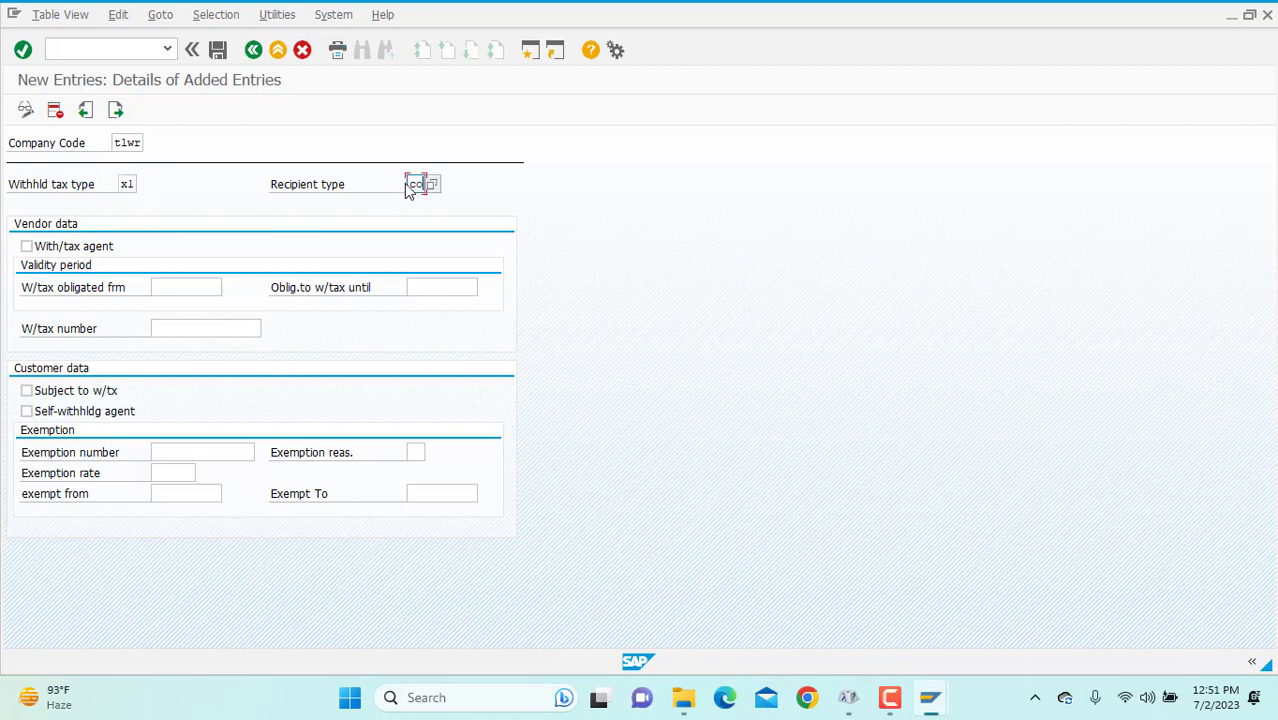
Mark TLWR as withholding tax agent for type X1, obligated from 1.4.2023 until 31.3.2024, and save the entry
{"action": "left_click", "coordinate": [89, 252]}
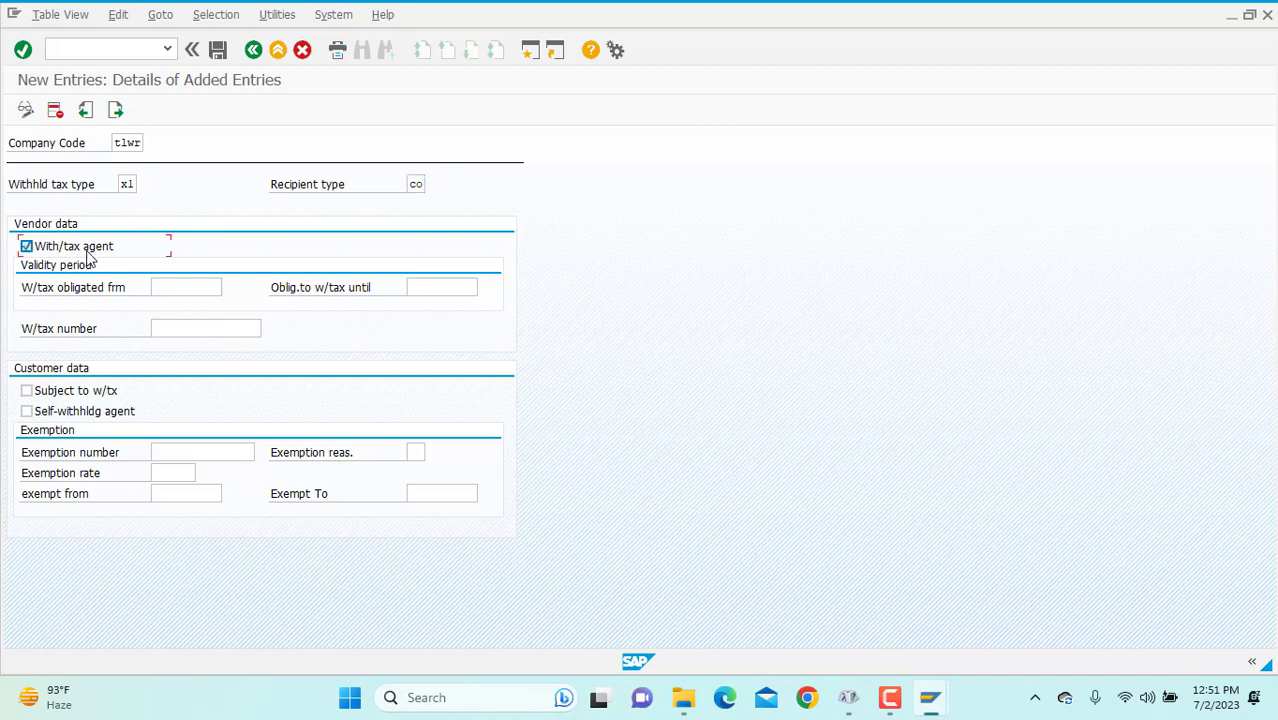
{"action": "left_click", "coordinate": [194, 287]}
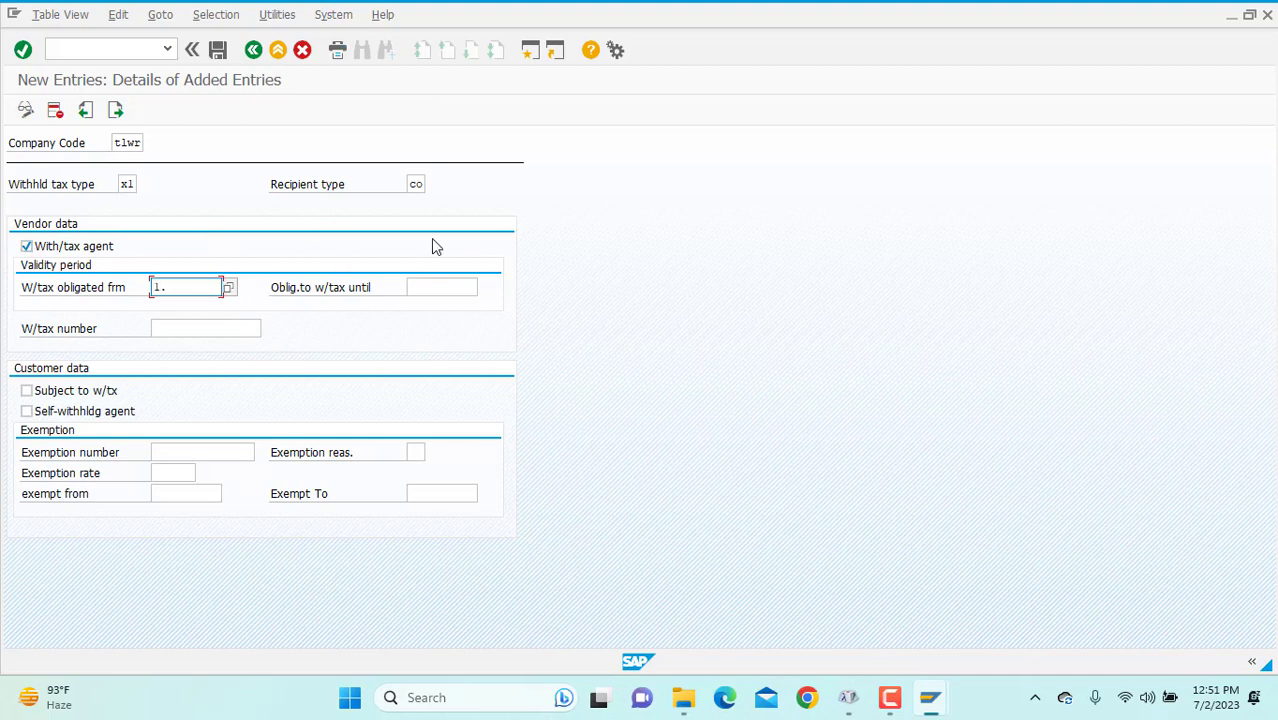
{"action": "type", "text": ".2023"}
{"action": "key", "text": "Tab"}
{"action": "type", "text": "31.3.2024"}
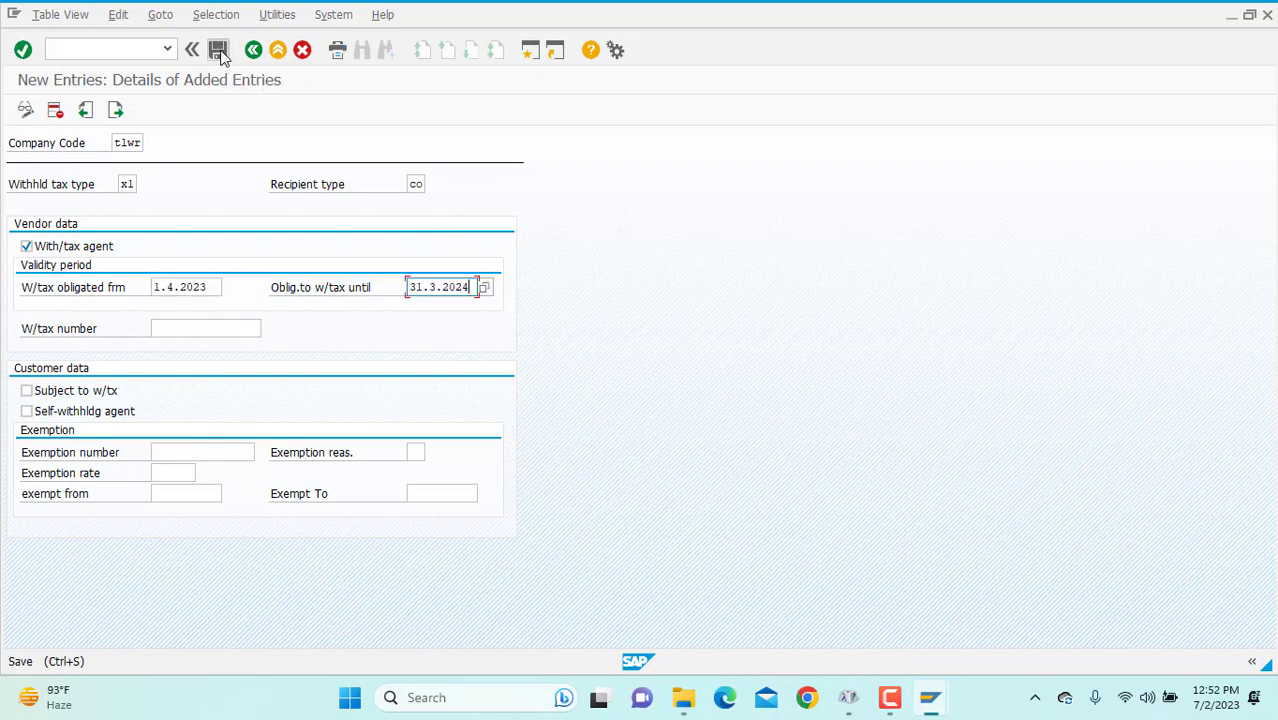
{"action": "left_click", "coordinate": [217, 49]}
{"action": "key", "text": "Return"}
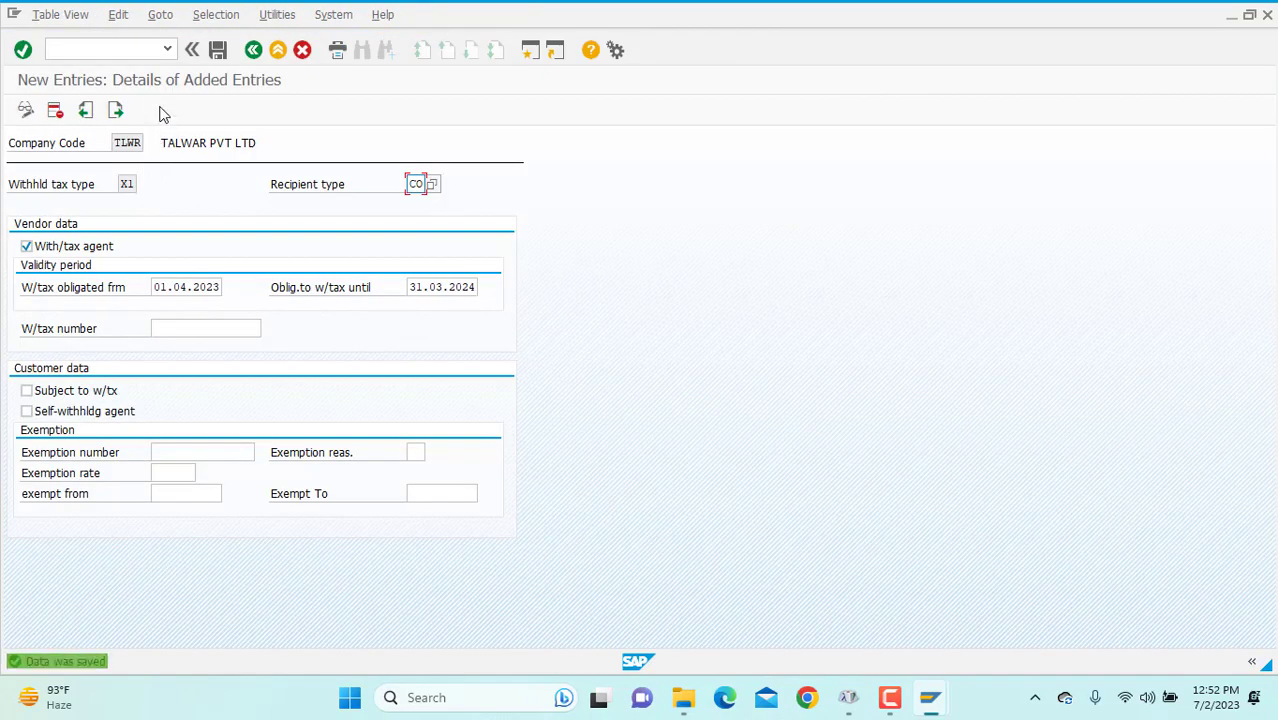
Create another assignment for company code TLWR with withholding tax type XX and recipient type CO
{"action": "left_click", "coordinate": [255, 49]}
{"action": "left_click", "coordinate": [133, 117]}
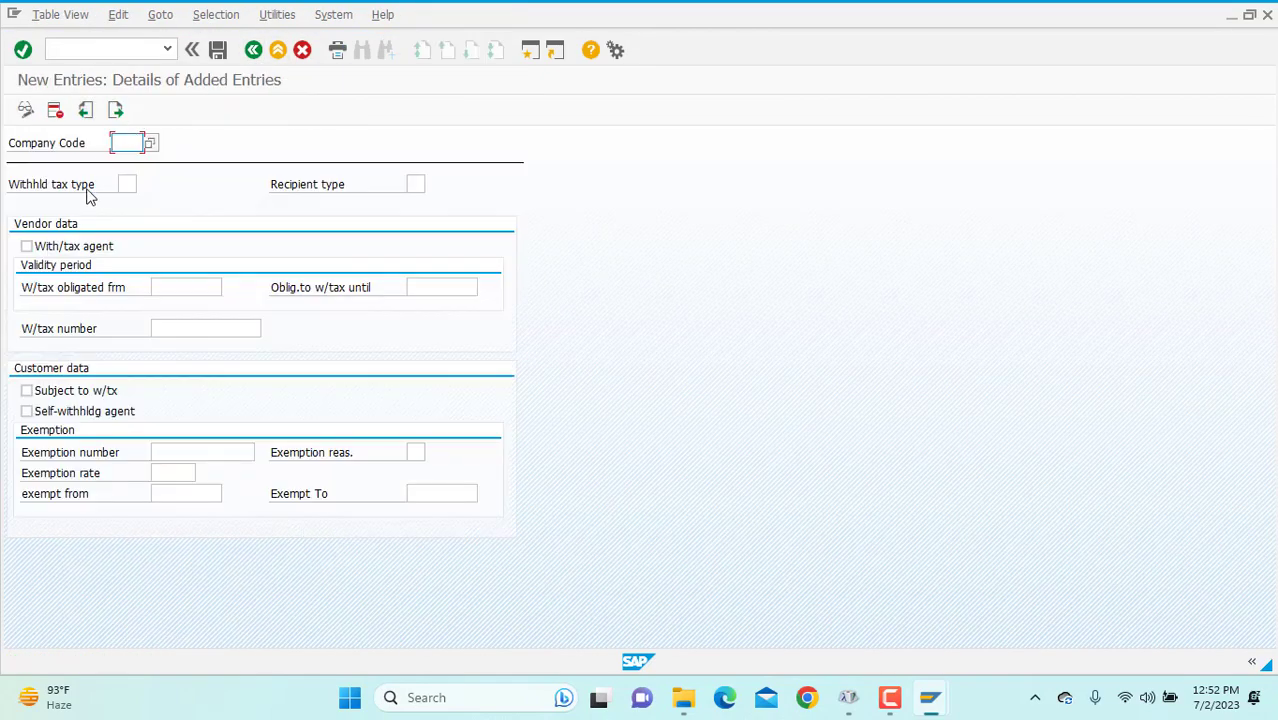
{"action": "type", "text": "tlwr"}
{"action": "left_click", "coordinate": [124, 184]}
{"action": "type", "text": "xx"}
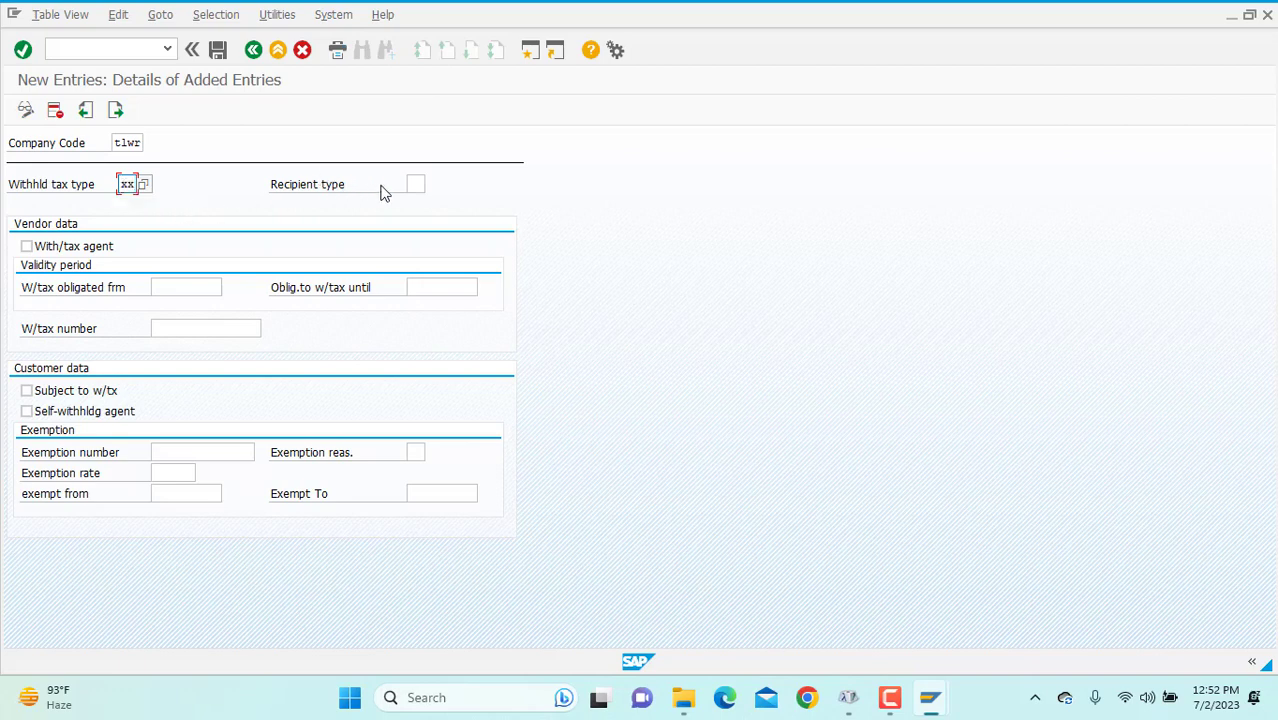
{"action": "left_click", "coordinate": [415, 184]}
{"action": "type", "text": "co"}
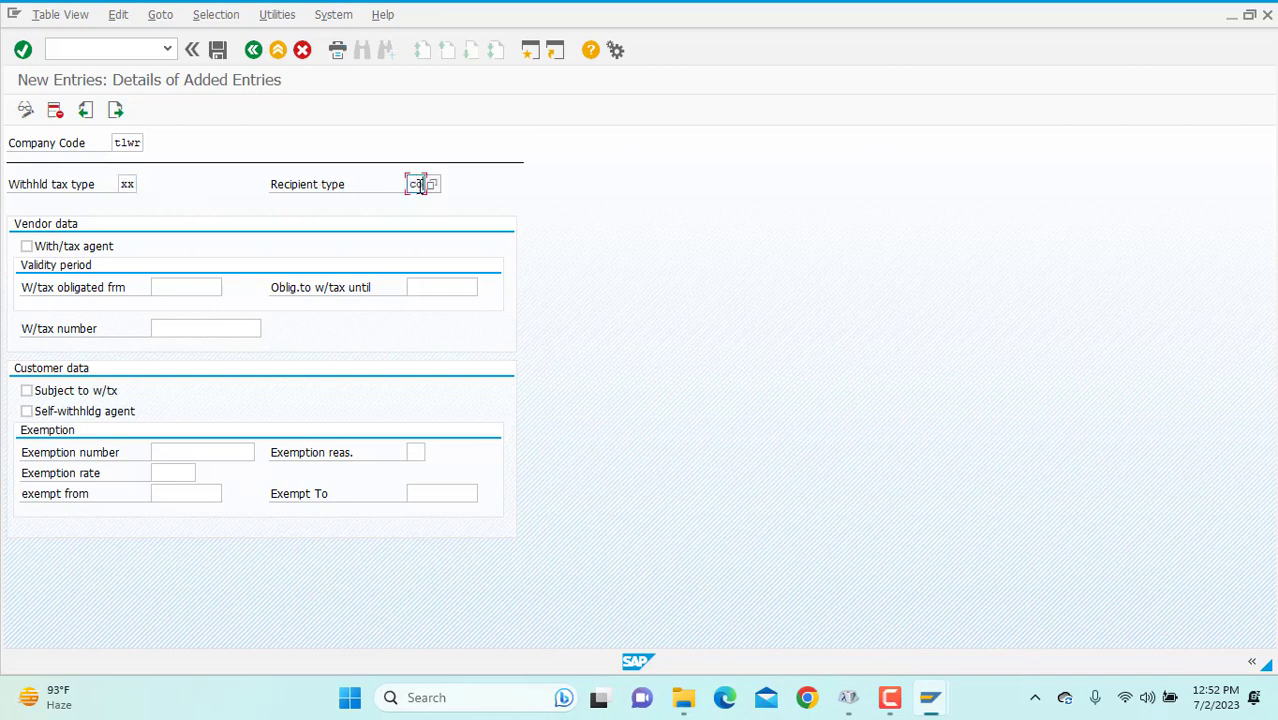
Flag type XX for withholding tax agent with validity 1.4.2023 to 31.3.2024, save, and return to the implementation guide
{"action": "left_click", "coordinate": [84, 252]}
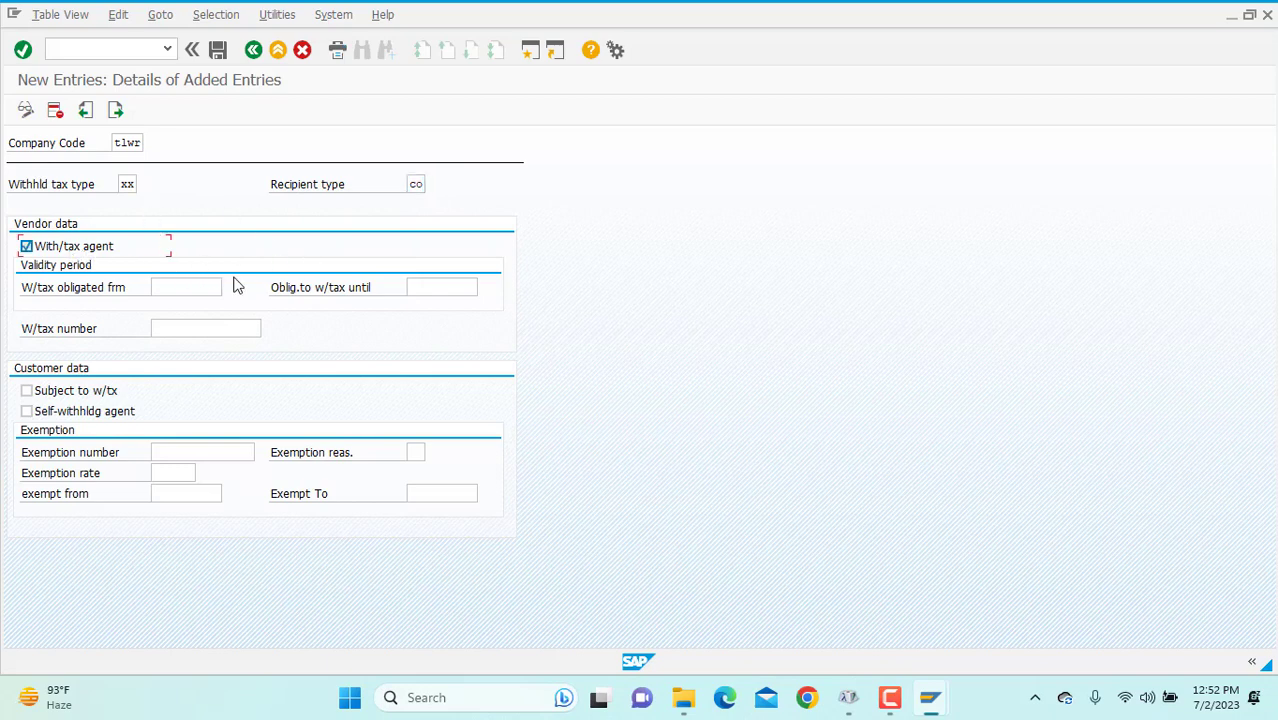
{"action": "left_click", "coordinate": [172, 293]}
{"action": "type", "text": "1.4.2023"}
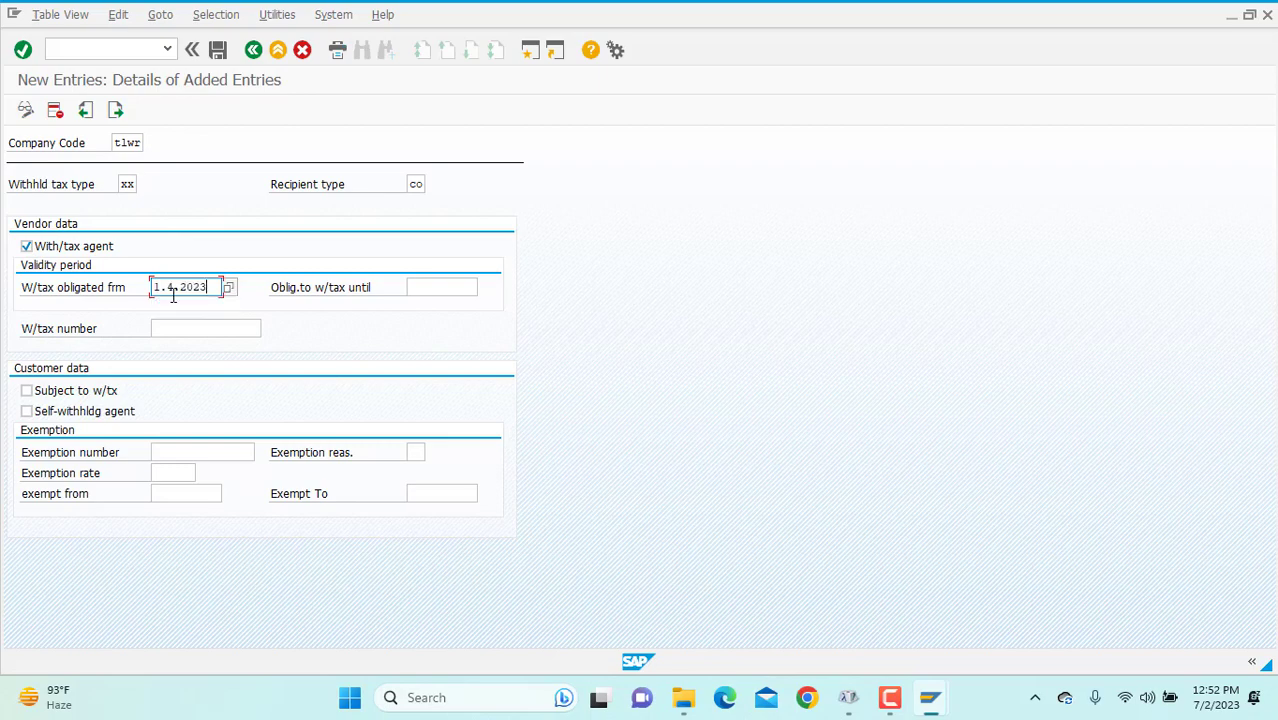
{"action": "key", "text": "Tab"}
{"action": "type", "text": "31"}
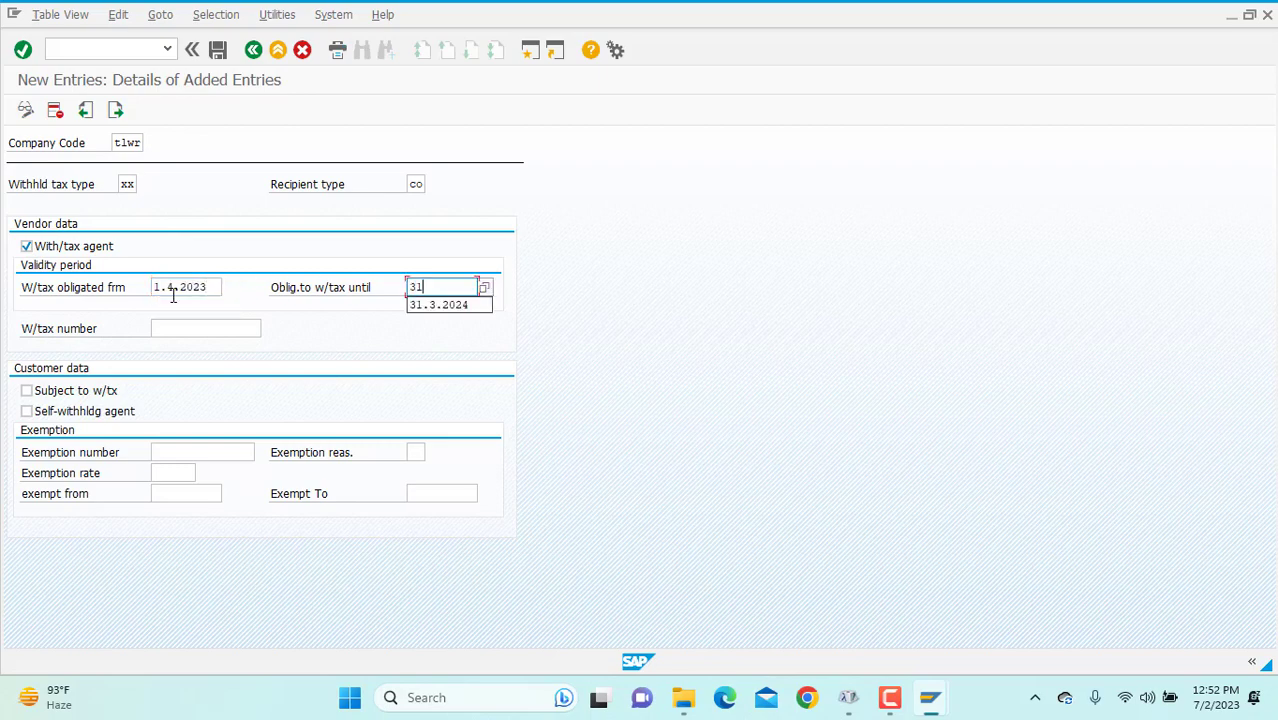
{"action": "type", "text": ".03.2024"}
{"action": "key", "text": "ctrl+s"}
{"action": "key", "text": "Return"}
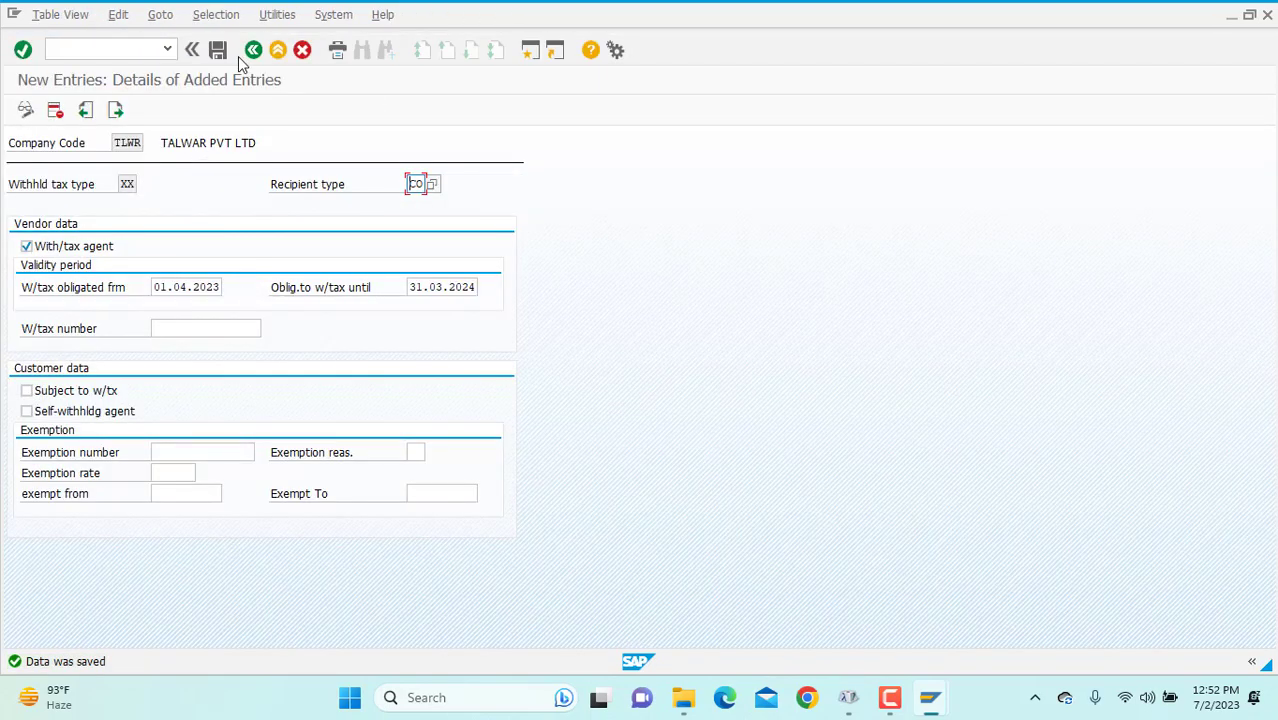
{"action": "left_click", "coordinate": [252, 58]}
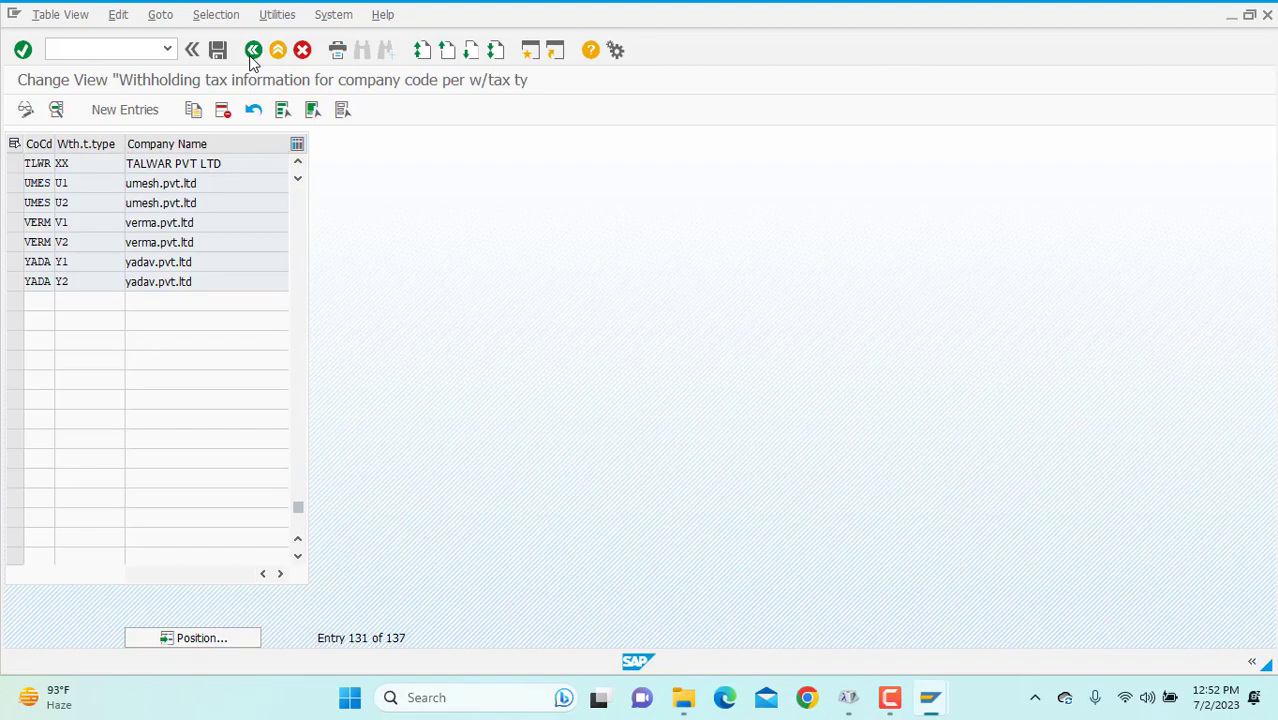
{"action": "left_click", "coordinate": [252, 58]}
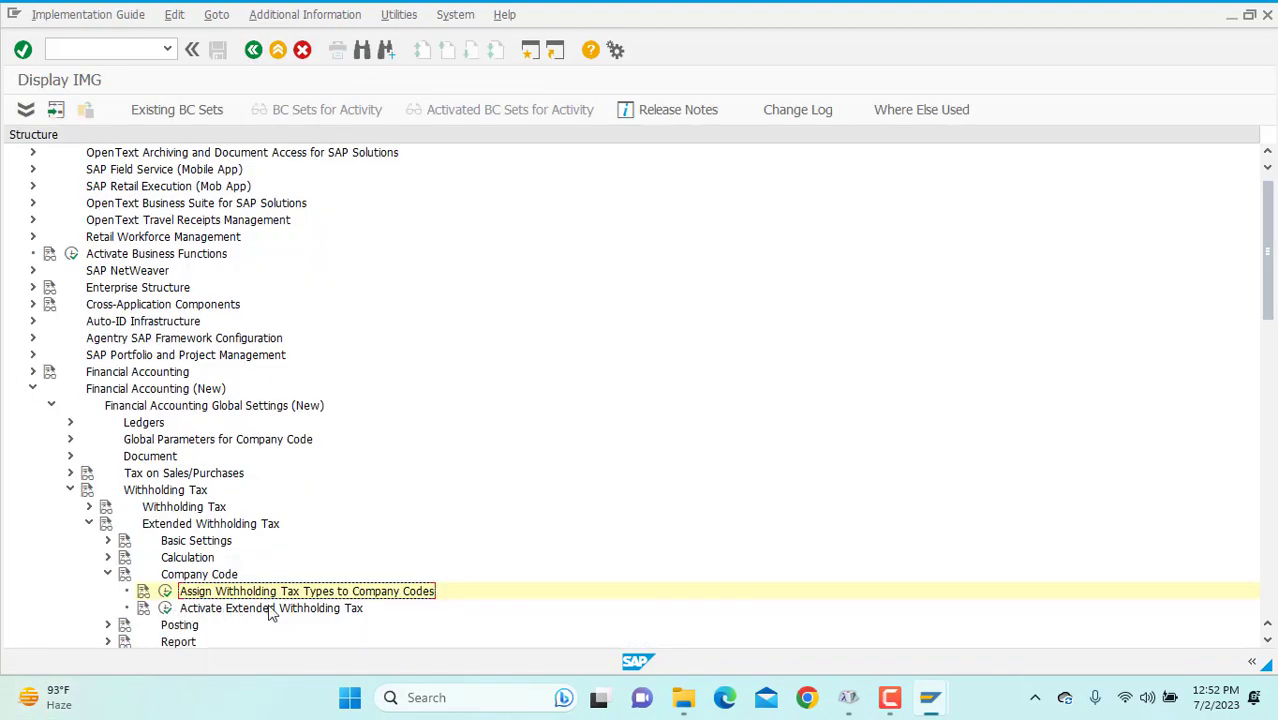
Activate extended withholding tax for company code TLWR and save the setting
{"action": "left_click", "coordinate": [165, 608]}
{"action": "left_click", "coordinate": [180, 637]}
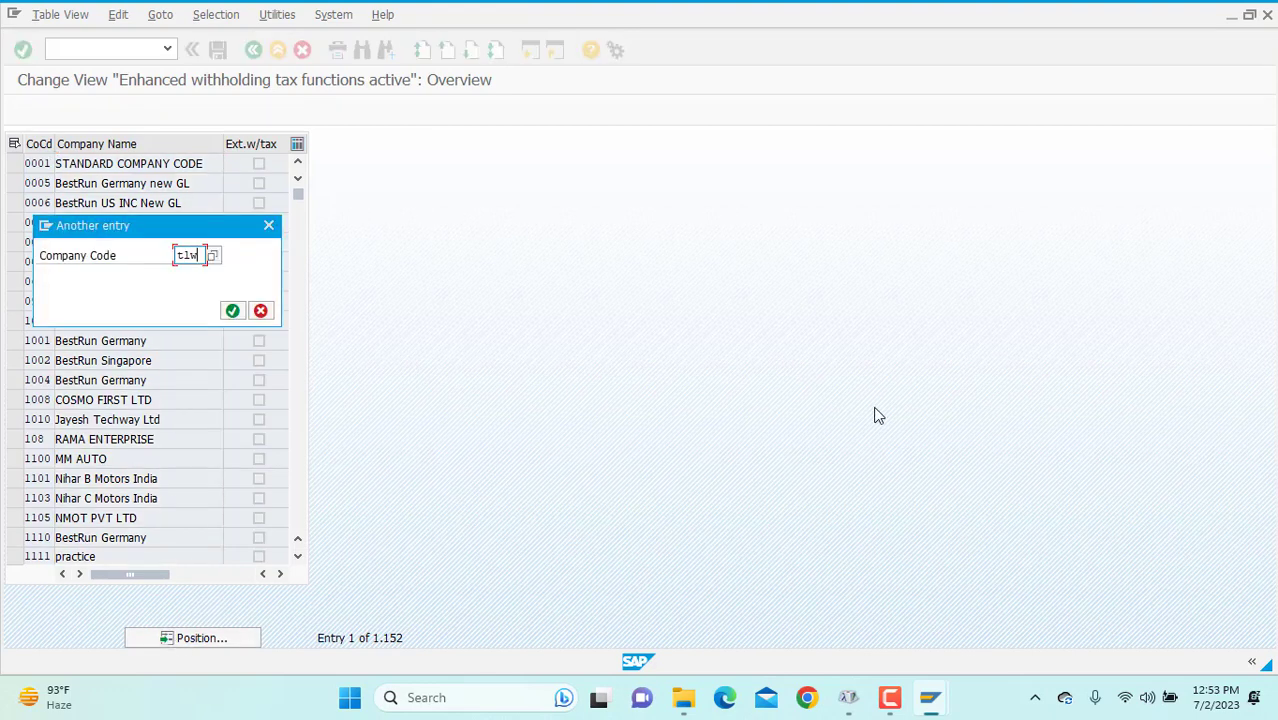
{"action": "type", "text": "tlwr"}
{"action": "key", "text": "Return"}
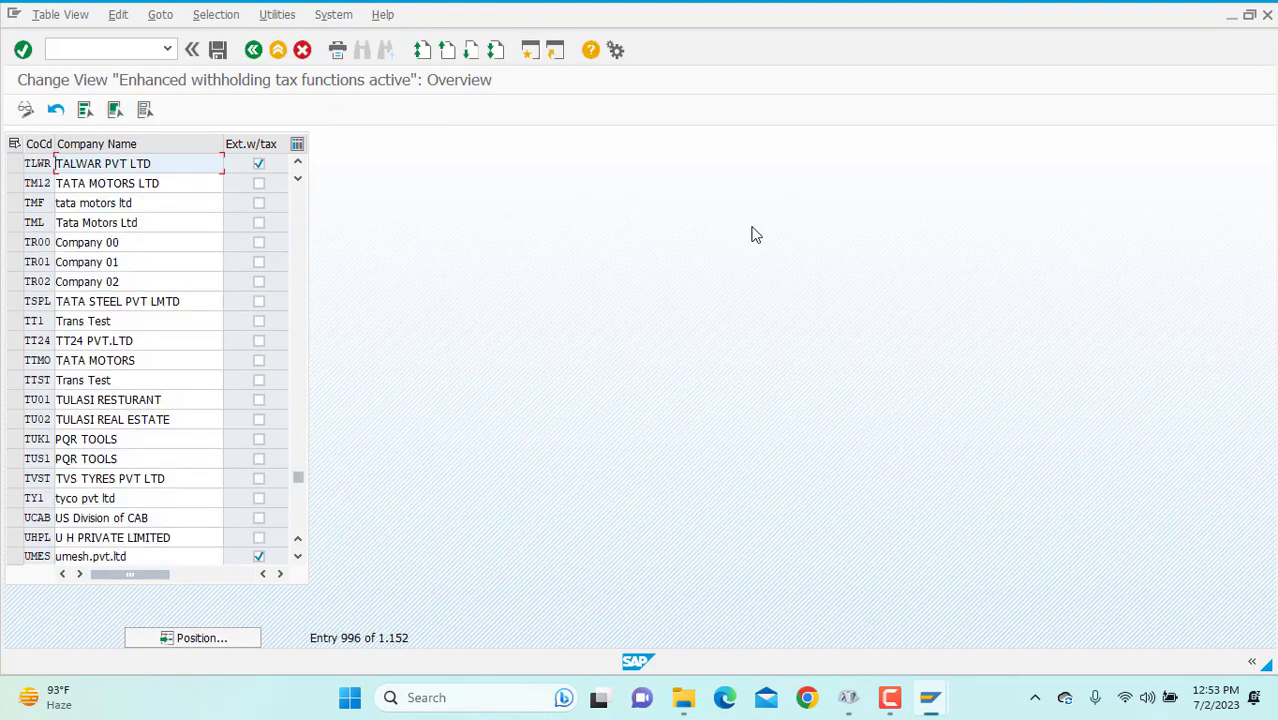
{"action": "left_click", "coordinate": [259, 165]}
{"action": "left_click", "coordinate": [259, 164]}
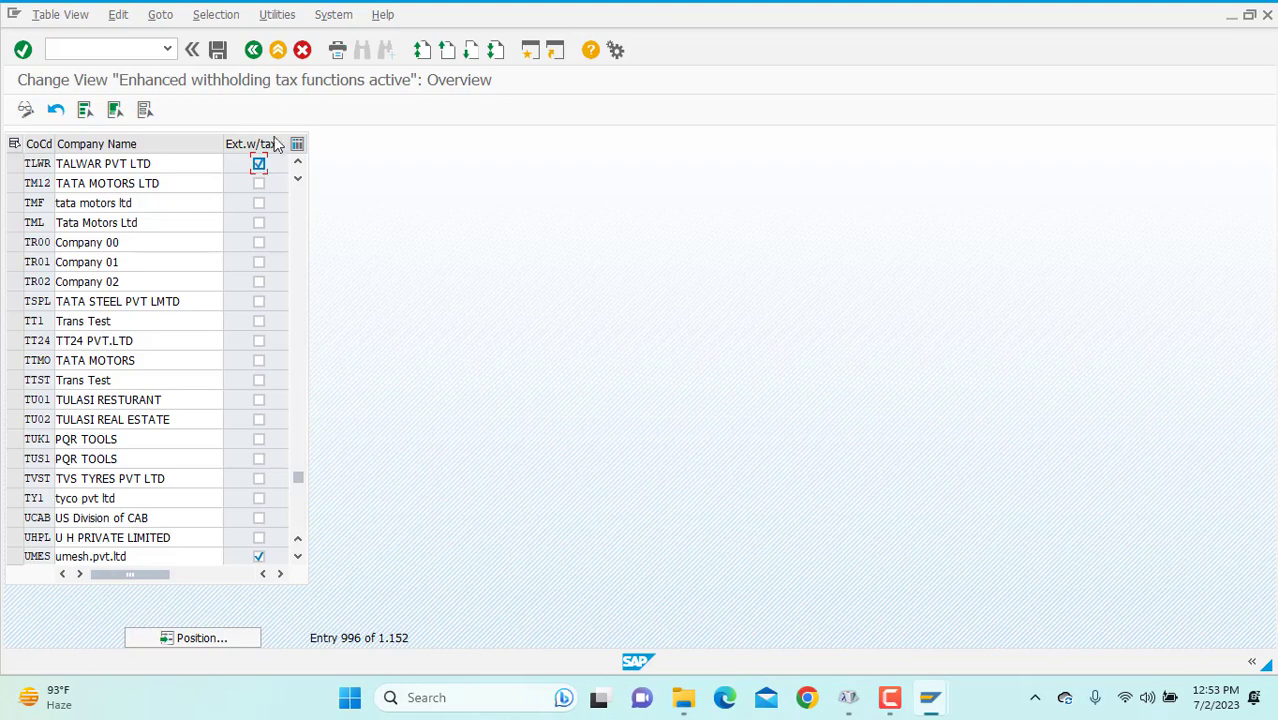
{"action": "left_click", "coordinate": [221, 53]}
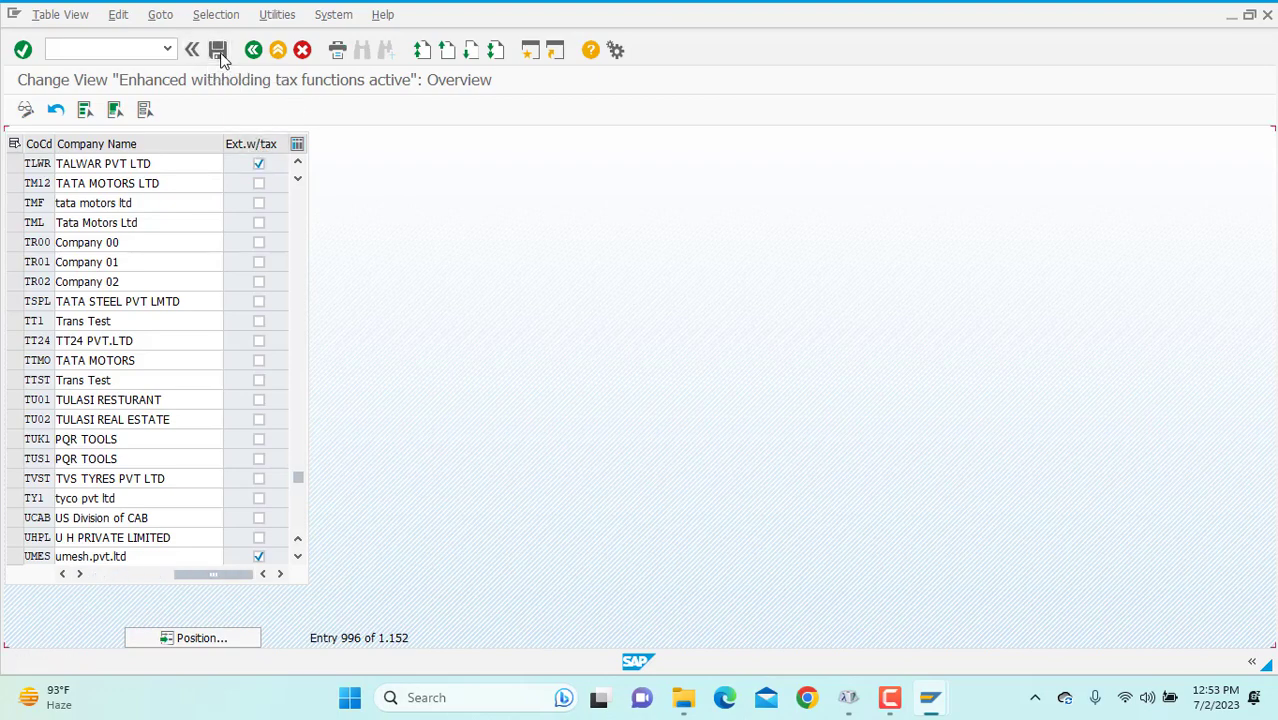
{"action": "key", "text": "F3"}
Open central G/L account maintenance with transaction FS00 and change the company code to TLWR
{"action": "left_click", "coordinate": [107, 575]}
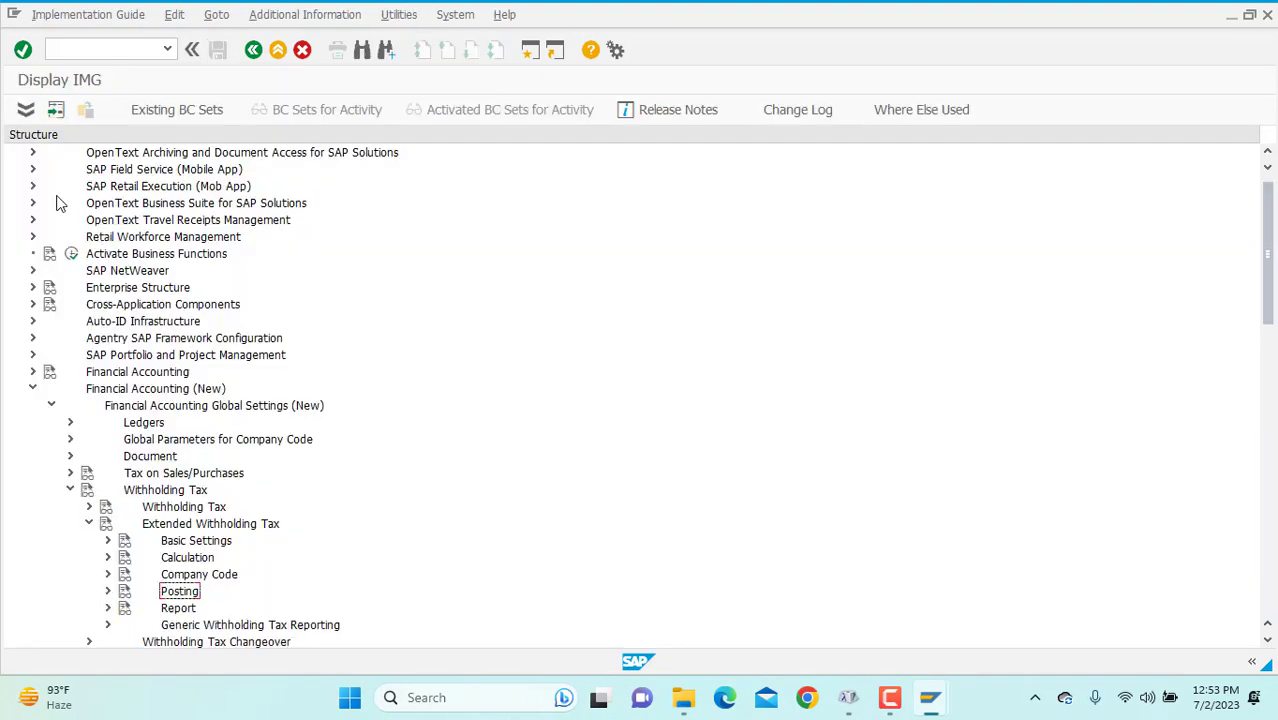
{"action": "left_click", "coordinate": [108, 50]}
{"action": "type", "text": "/nfs00"}
{"action": "key", "text": "Return"}
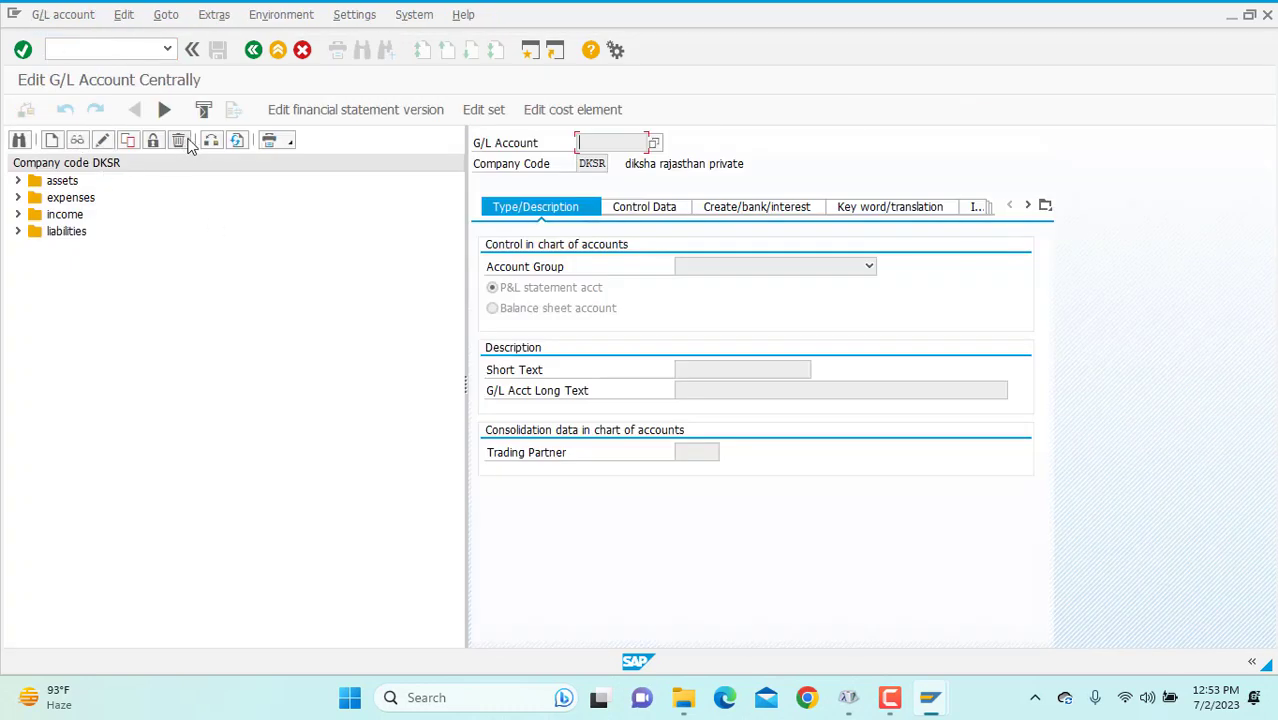
{"action": "left_click", "coordinate": [214, 144]}
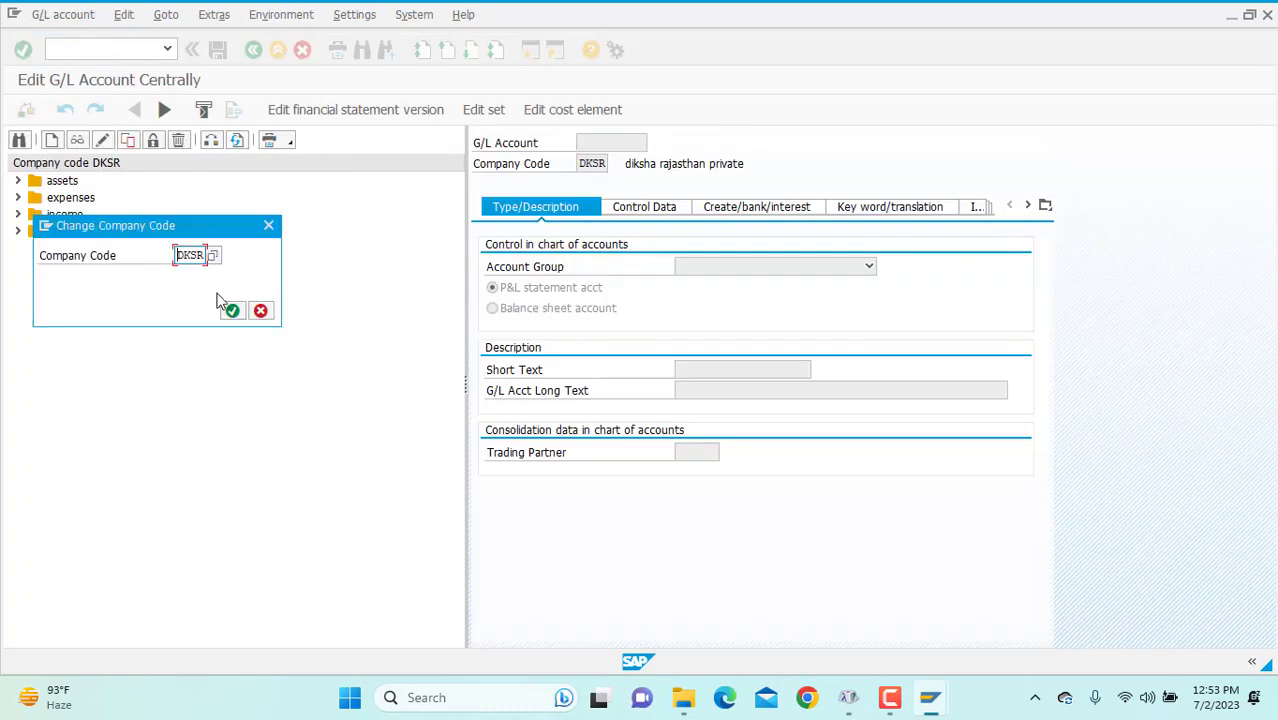
{"action": "type", "text": "tlwr"}
{"action": "key", "text": "Return"}
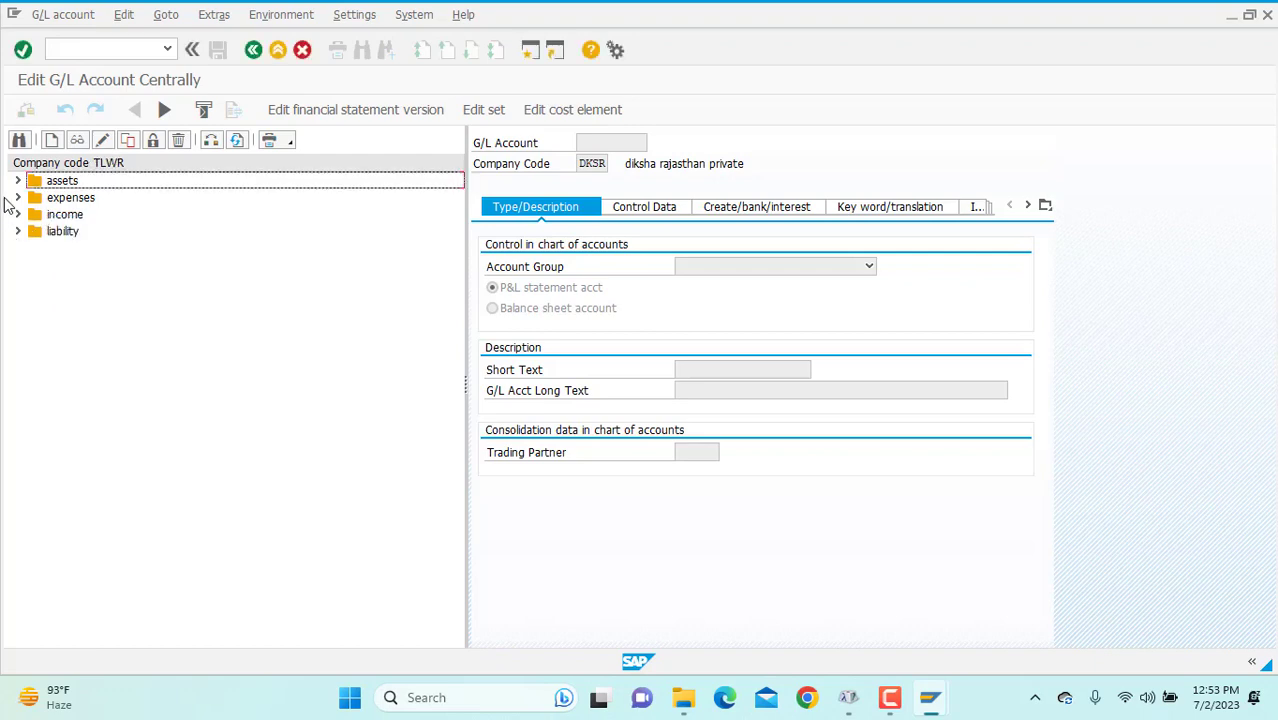
Open the "tds on rent (194)" liability account and examine its description, control data and document creation settings
{"action": "left_click", "coordinate": [17, 232]}
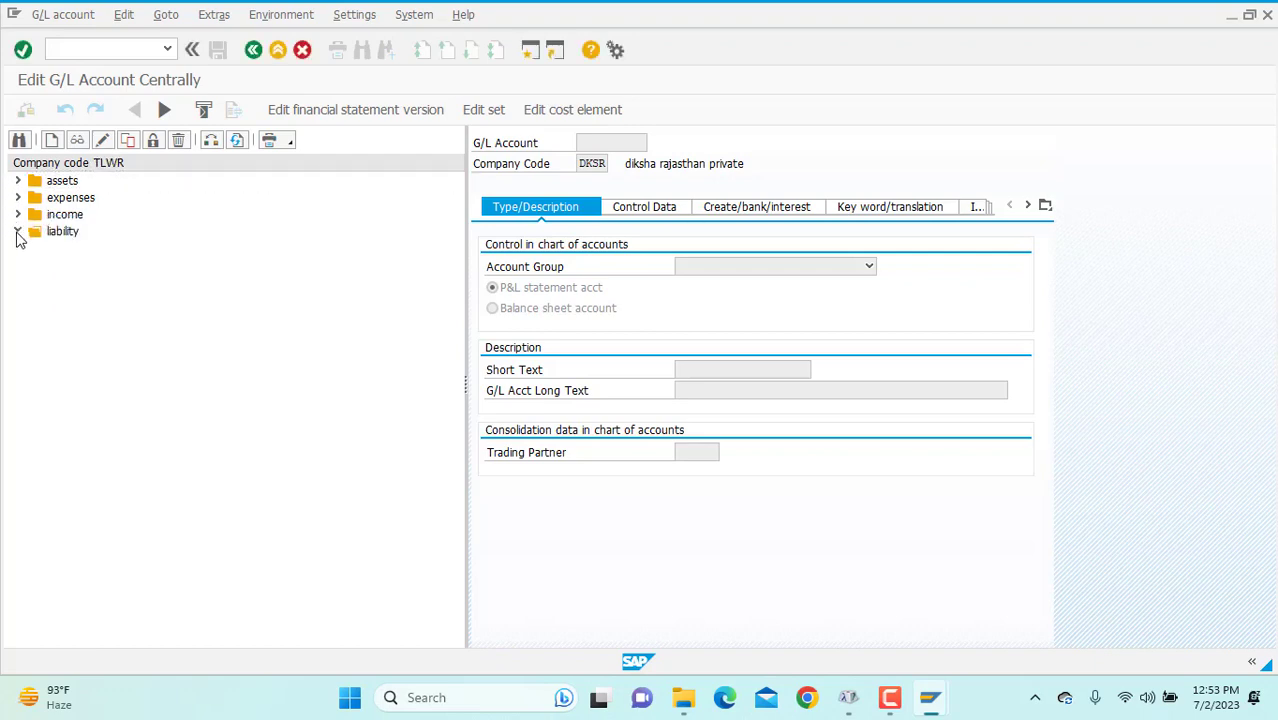
{"action": "scroll", "coordinate": [160, 600], "scroll_direction": "down", "scroll_amount": 3}
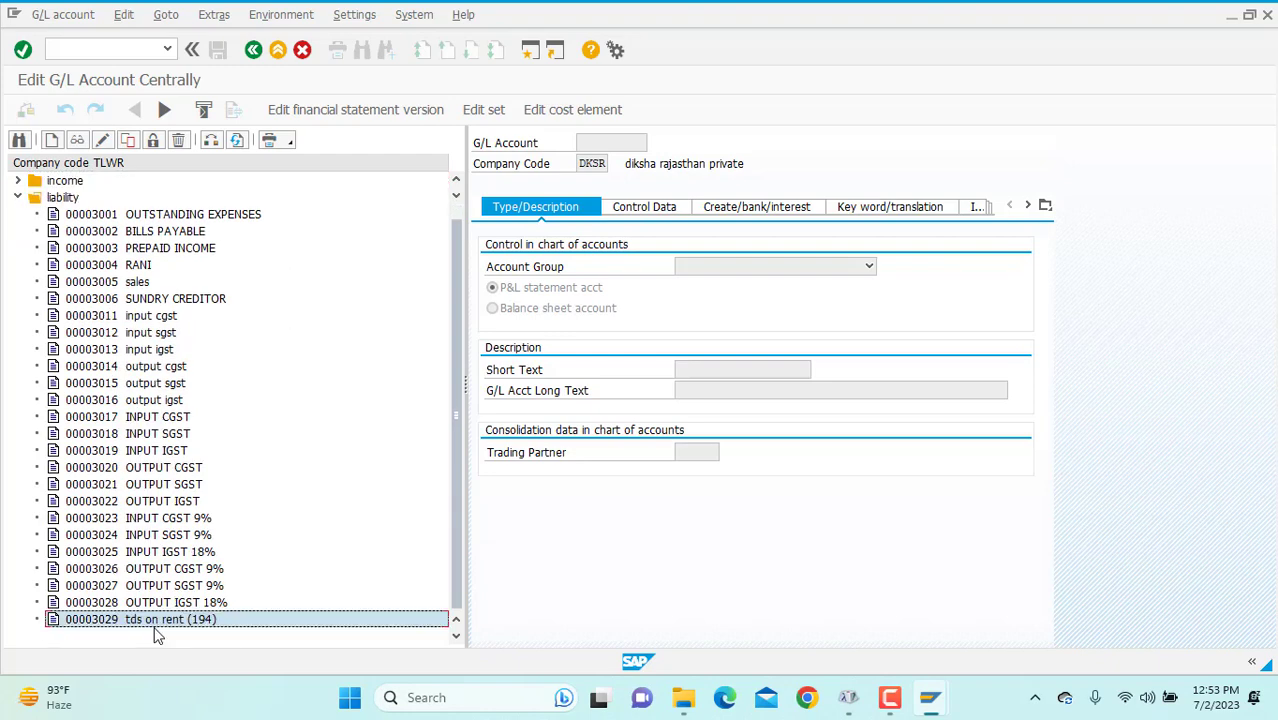
{"action": "double_click", "coordinate": [174, 621]}
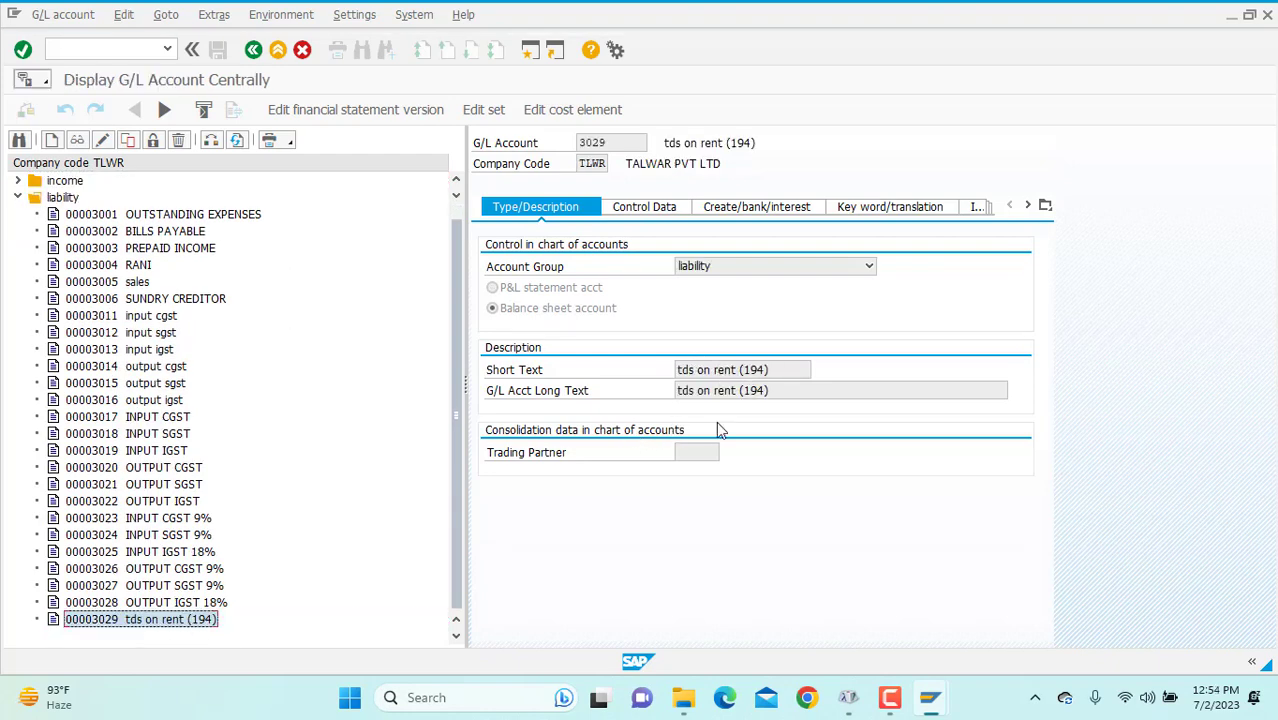
{"action": "left_click", "coordinate": [632, 208]}
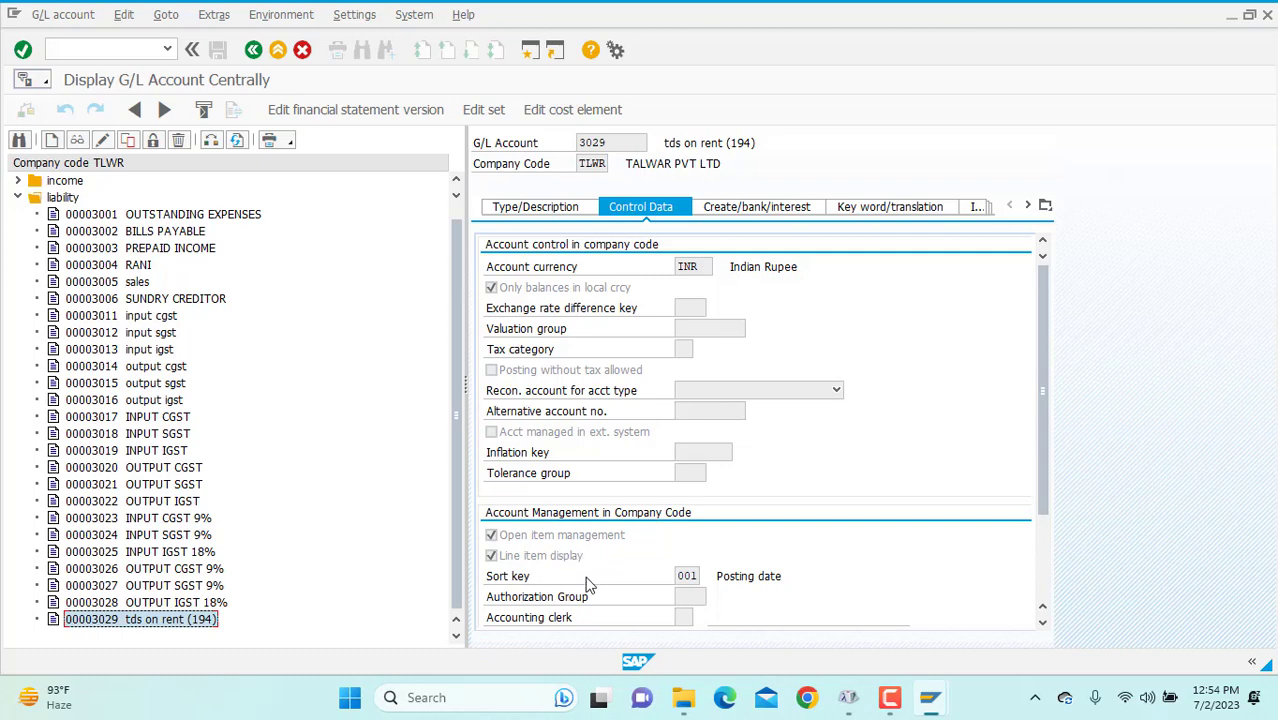
{"action": "left_click", "coordinate": [735, 208]}
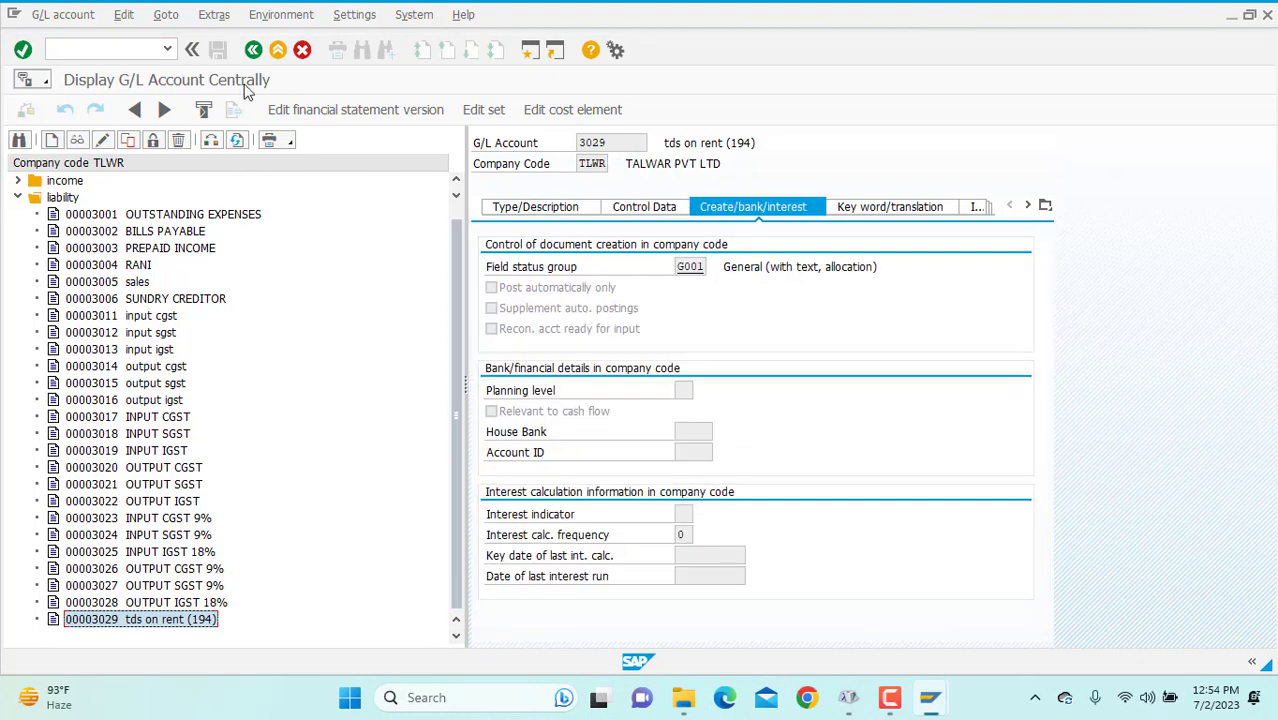
Open the "rent expense" account among the expense accounts and examine its description, control data and document creation settings
{"action": "left_click", "coordinate": [16, 198]}
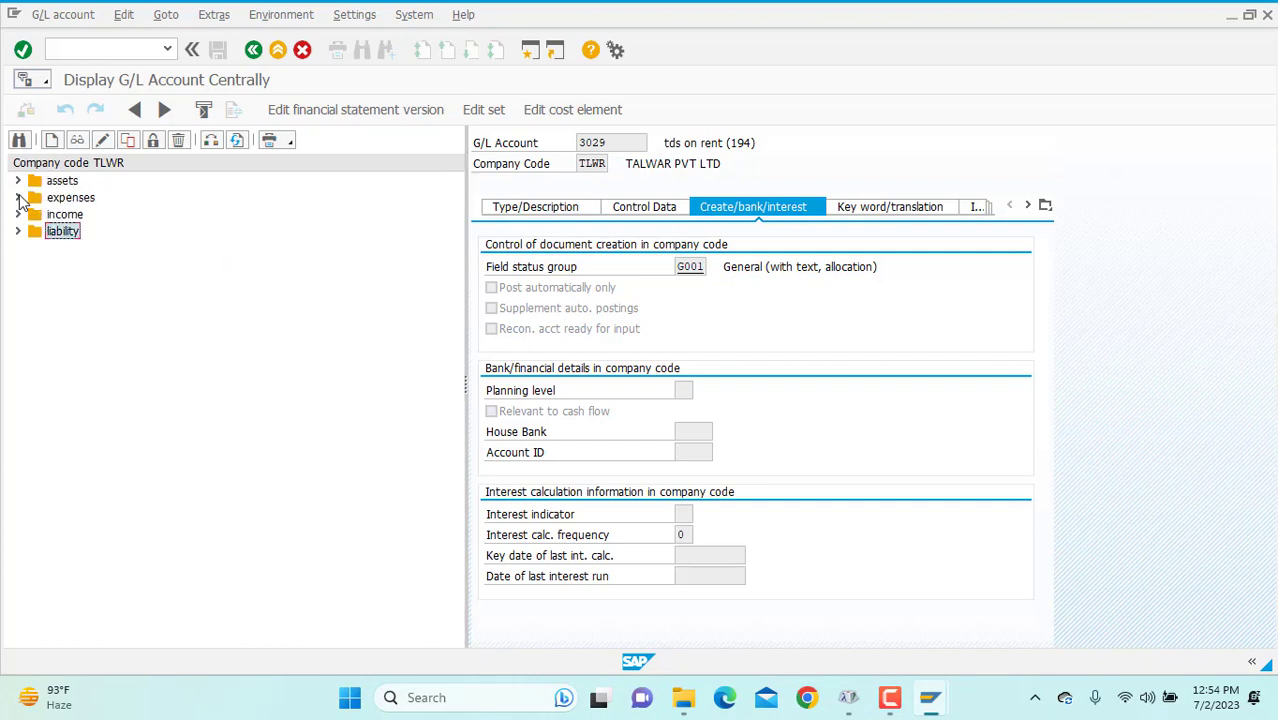
{"action": "left_click", "coordinate": [17, 198]}
{"action": "double_click", "coordinate": [130, 602]}
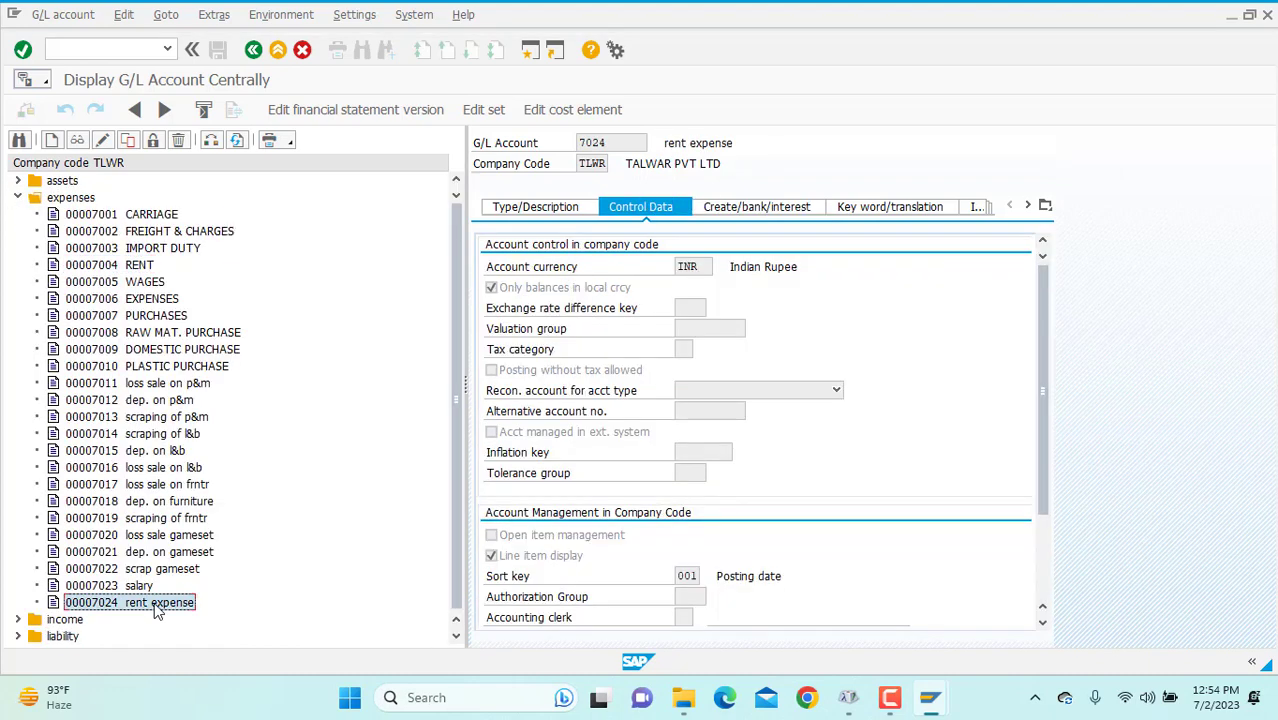
{"action": "left_click", "coordinate": [527, 213]}
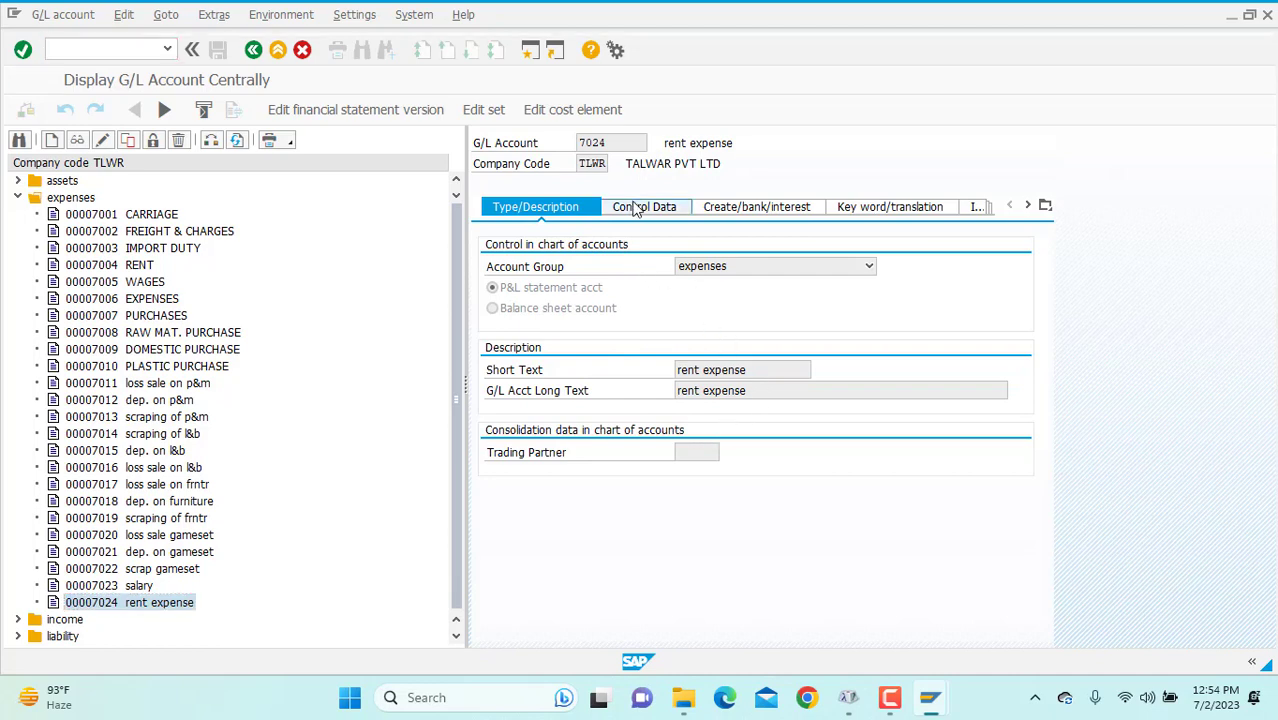
{"action": "left_click", "coordinate": [636, 206]}
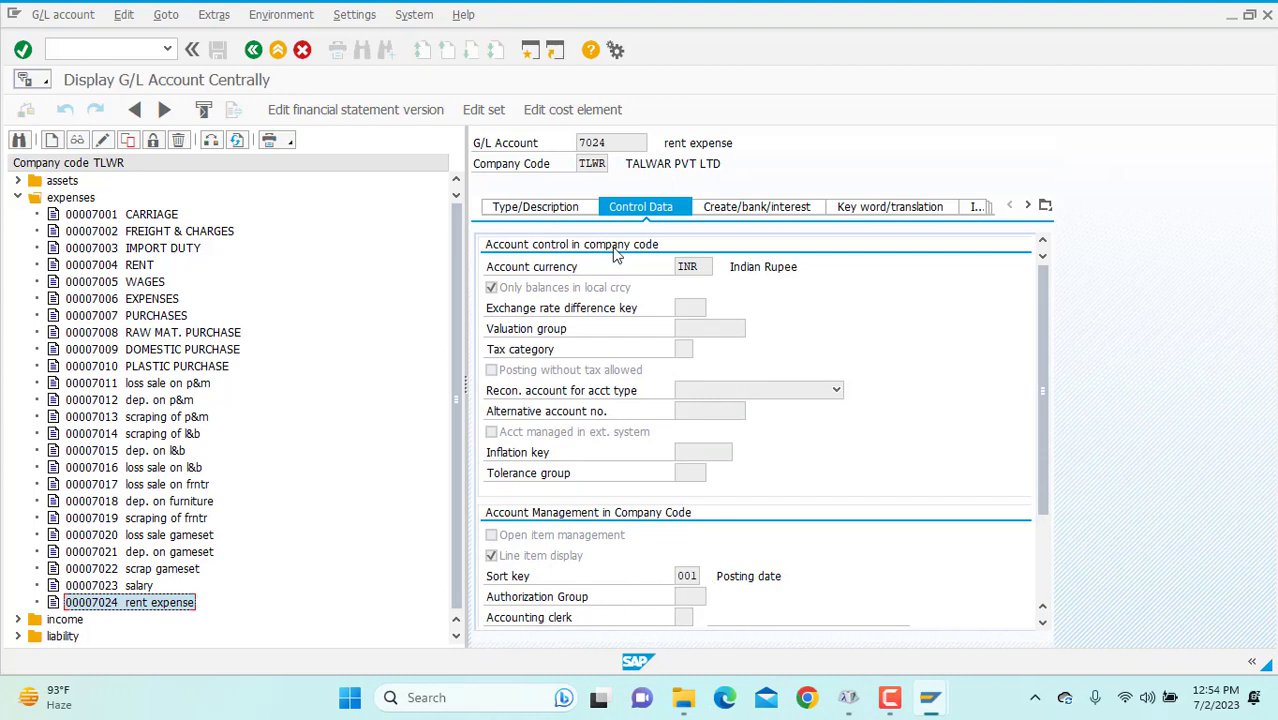
{"action": "left_click", "coordinate": [756, 206]}
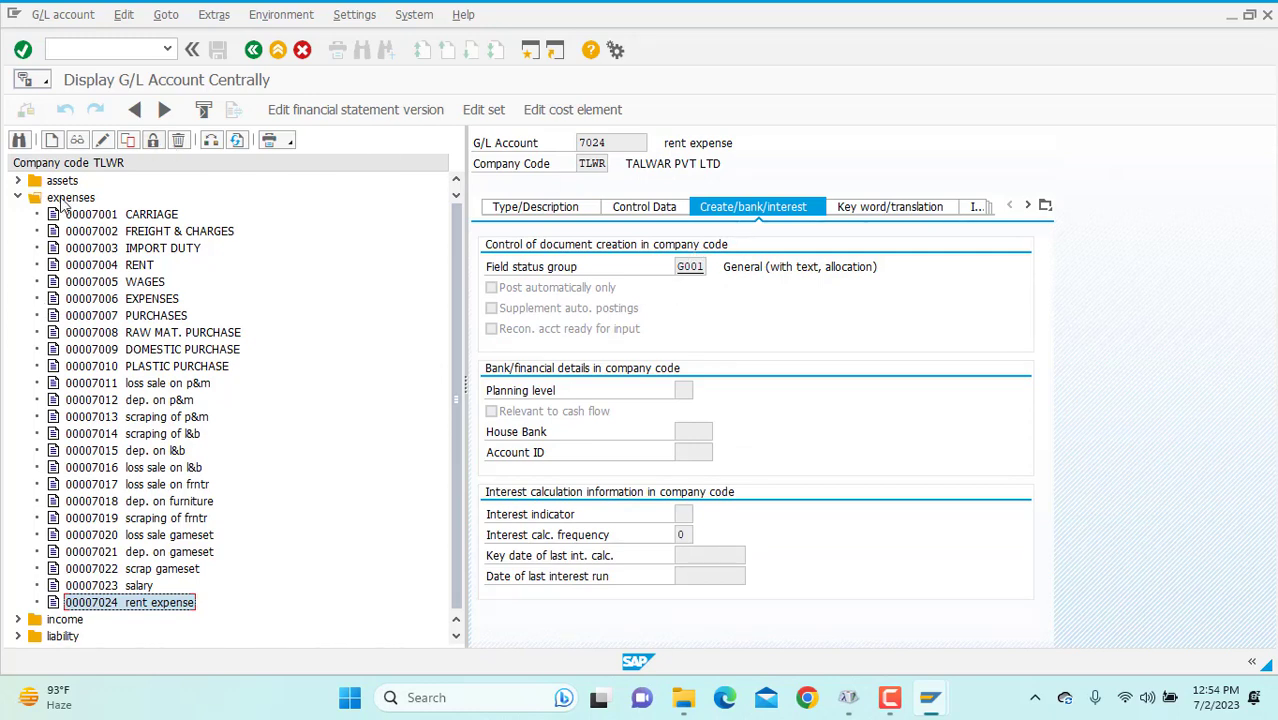
{"action": "left_click", "coordinate": [17, 197]}
{"action": "left_click", "coordinate": [17, 231]}
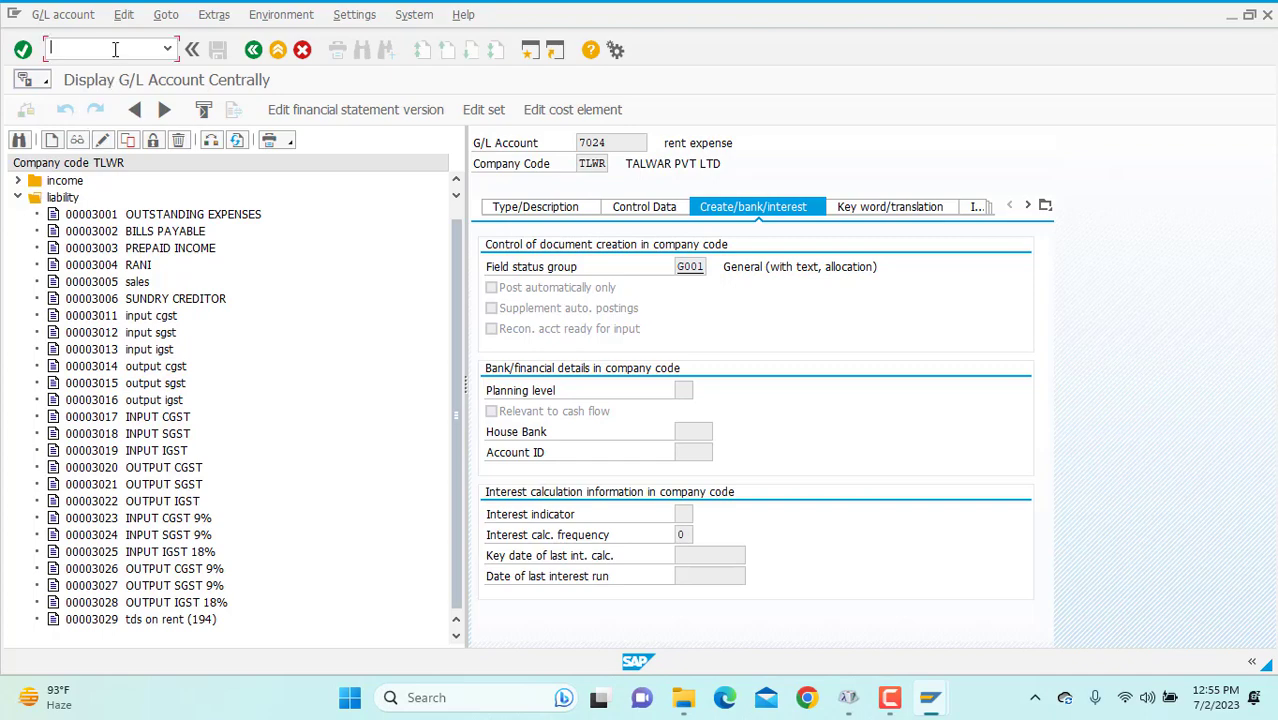
Leave G/L account maintenance and open the SAP Reference IMG from project customizing
{"action": "type", "text": "o"}
{"action": "key", "text": "Return"}
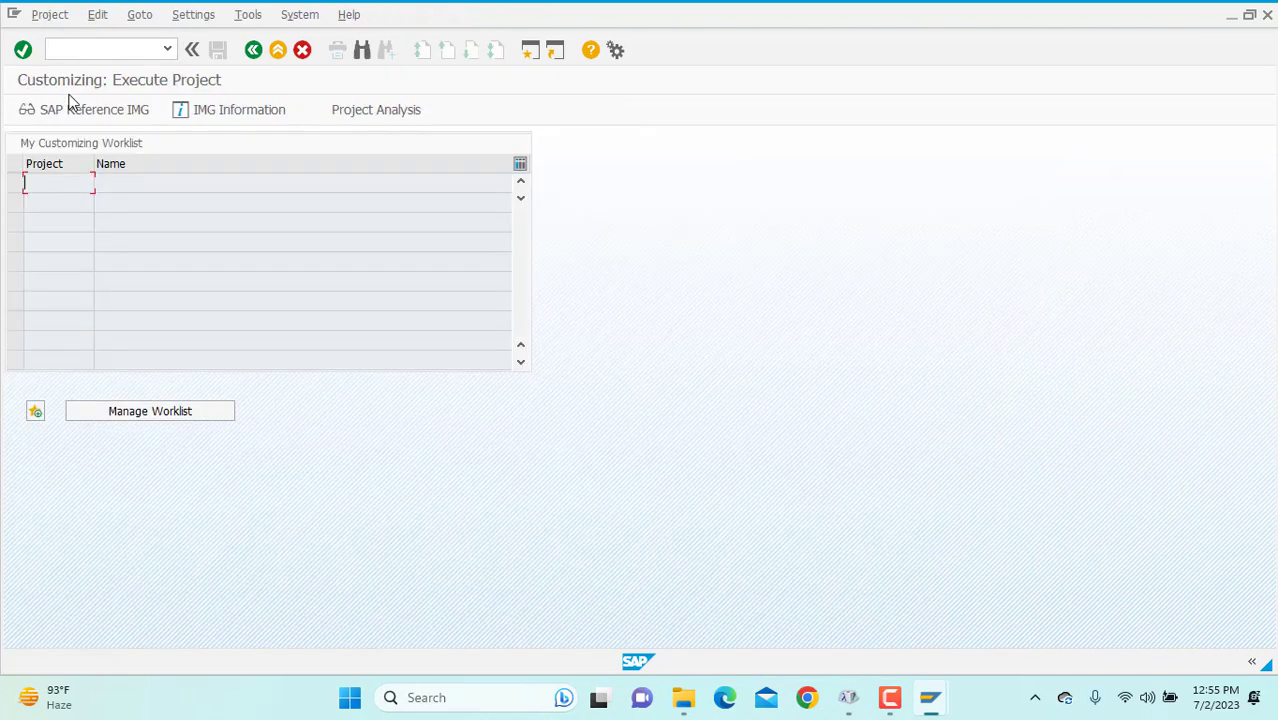
{"action": "key", "text": "F5"}
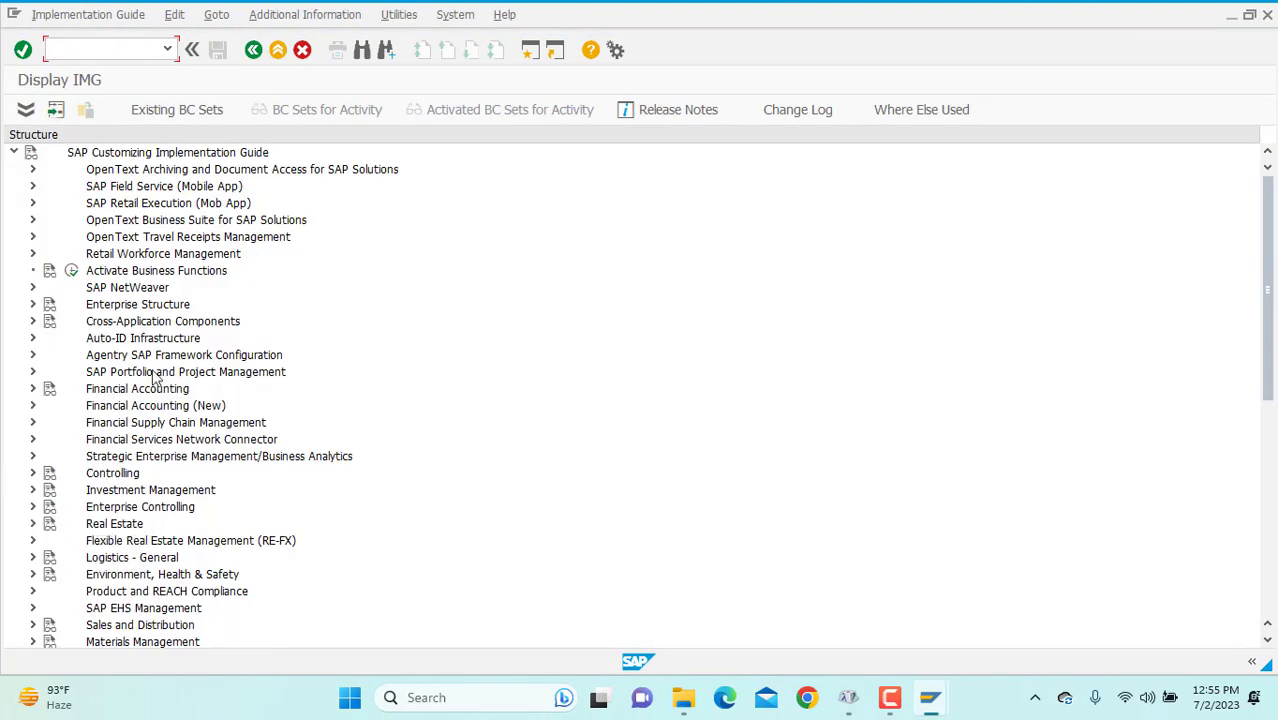
Open Define Accounts for Withholding Tax to be Paid Over under Extended Withholding Tax posting, for chart of accounts TLWR
{"action": "left_click", "coordinate": [33, 405]}
{"action": "left_click", "coordinate": [51, 422]}
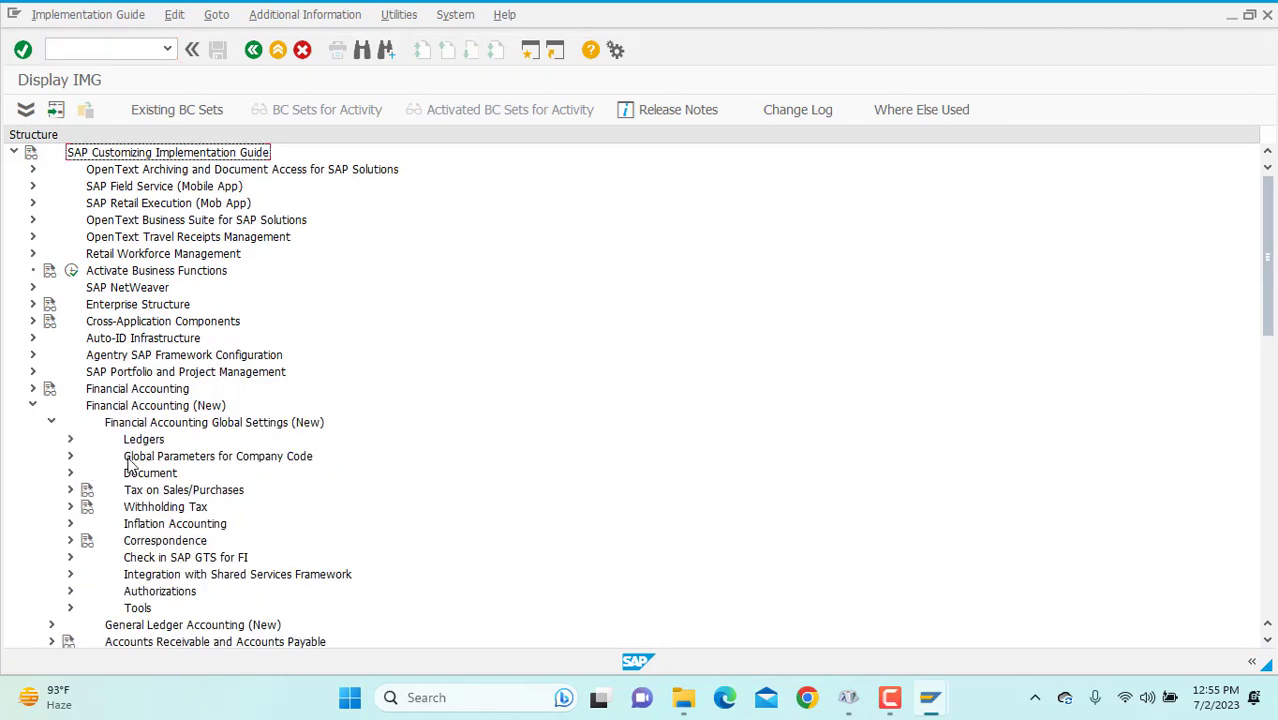
{"action": "left_click", "coordinate": [70, 507]}
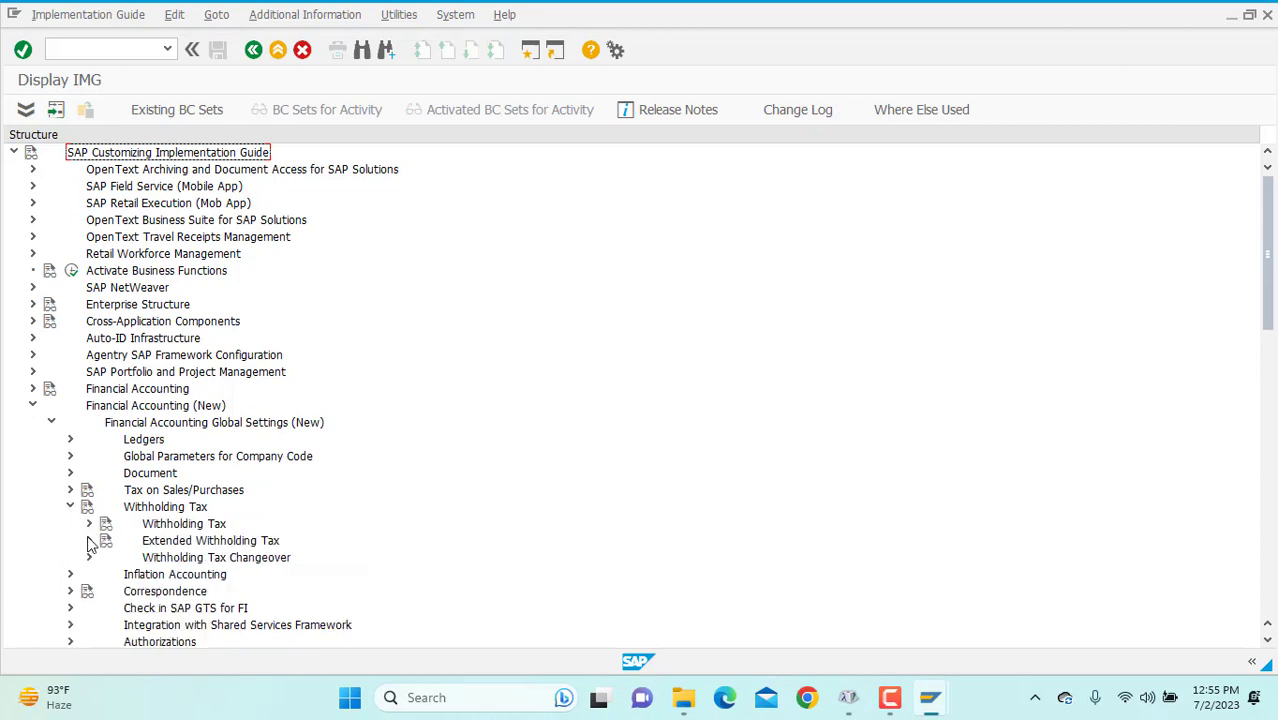
{"action": "left_click", "coordinate": [89, 541]}
{"action": "left_click", "coordinate": [107, 591]}
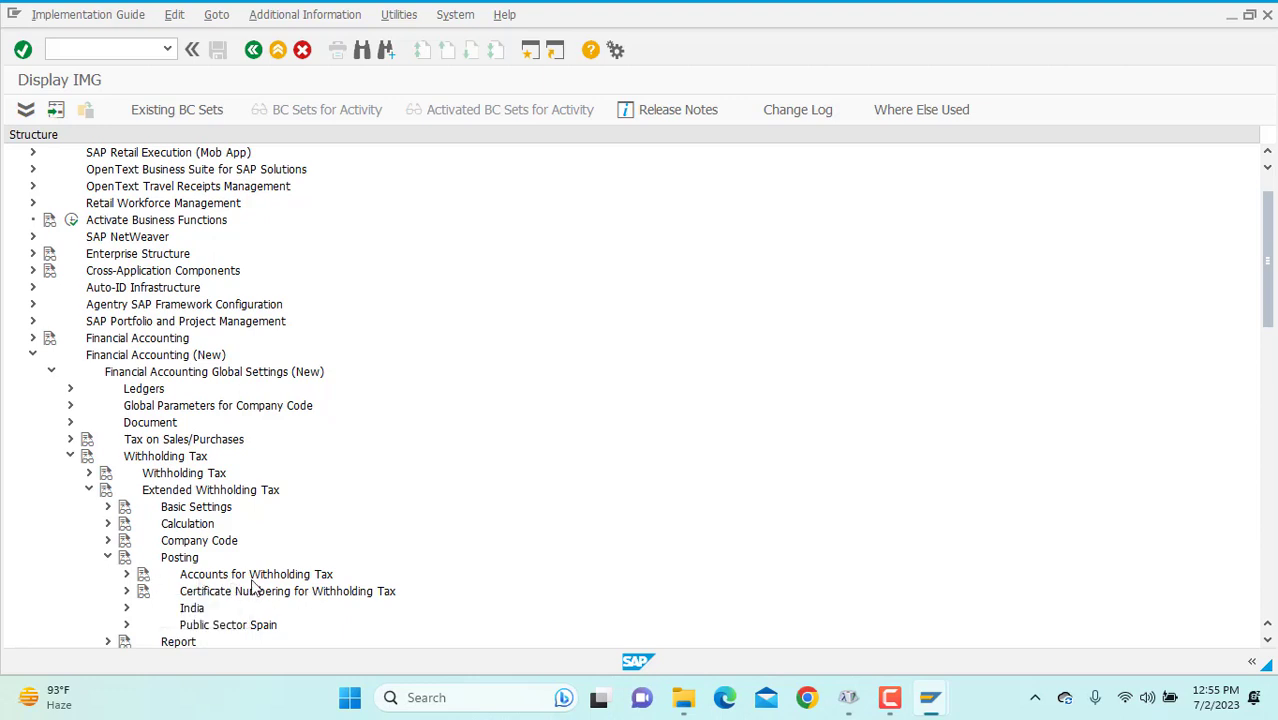
{"action": "left_click", "coordinate": [127, 576]}
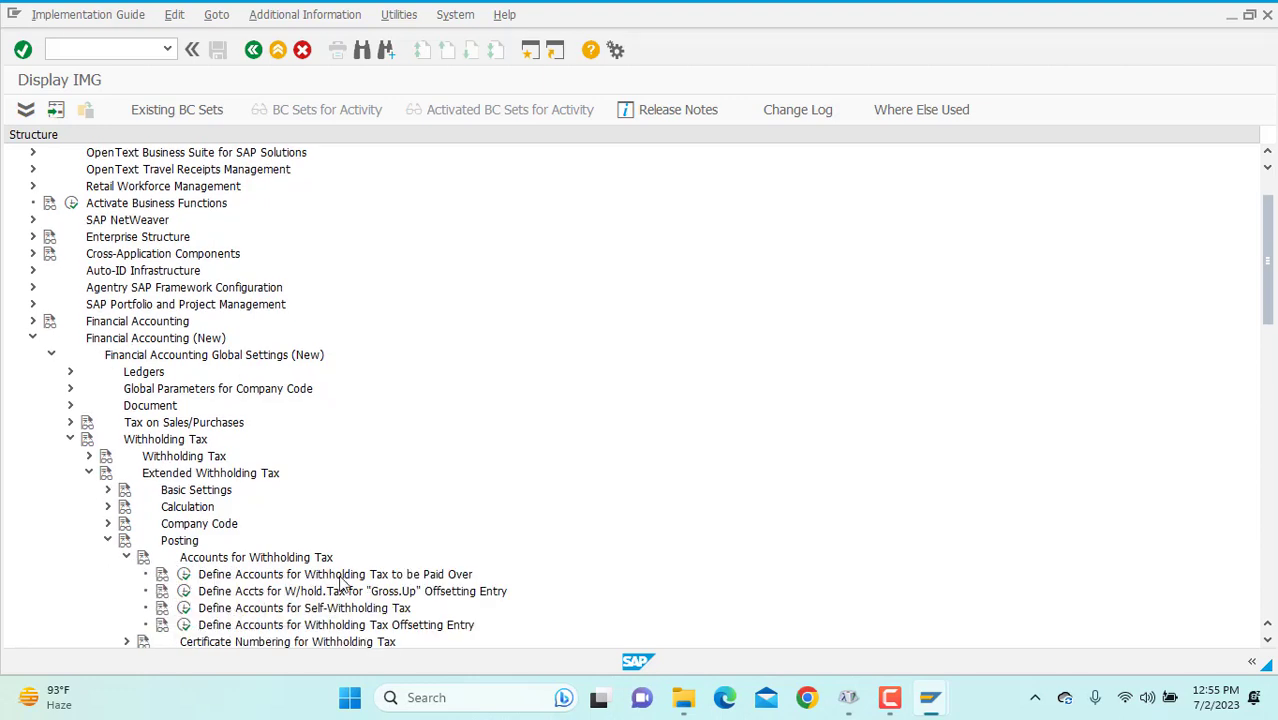
{"action": "left_click", "coordinate": [184, 576]}
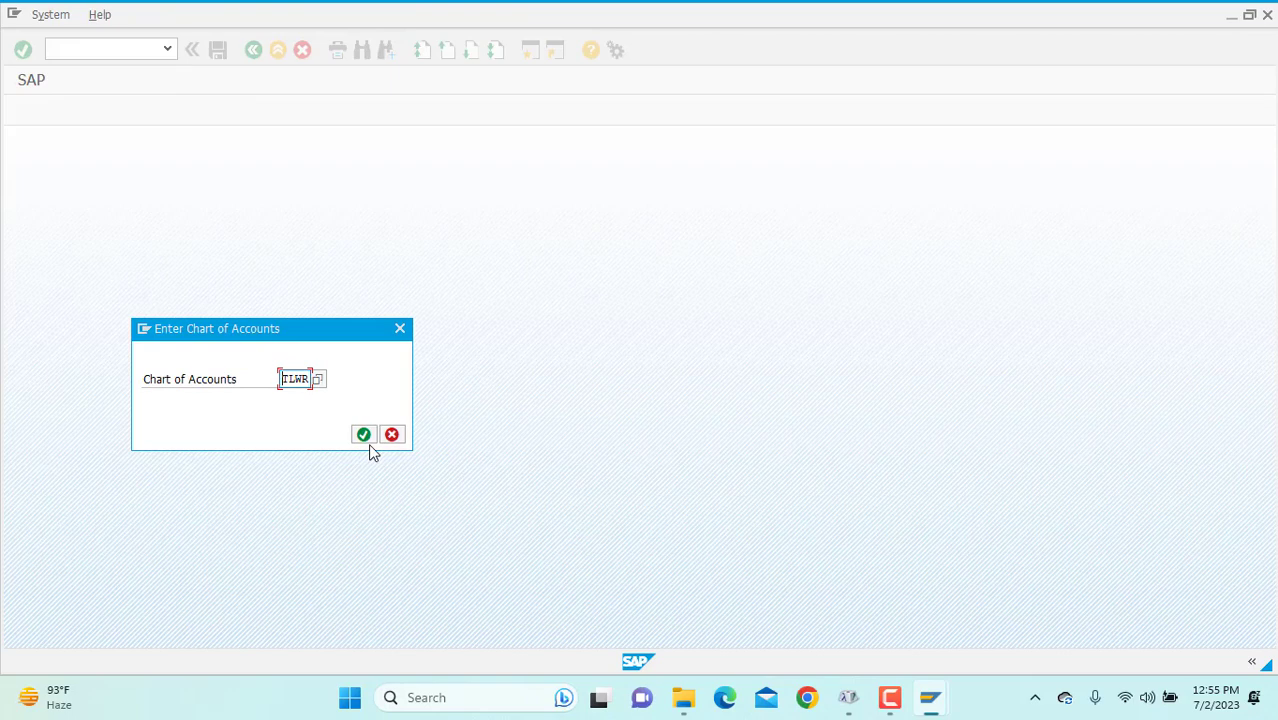
{"action": "left_click", "coordinate": [366, 440]}
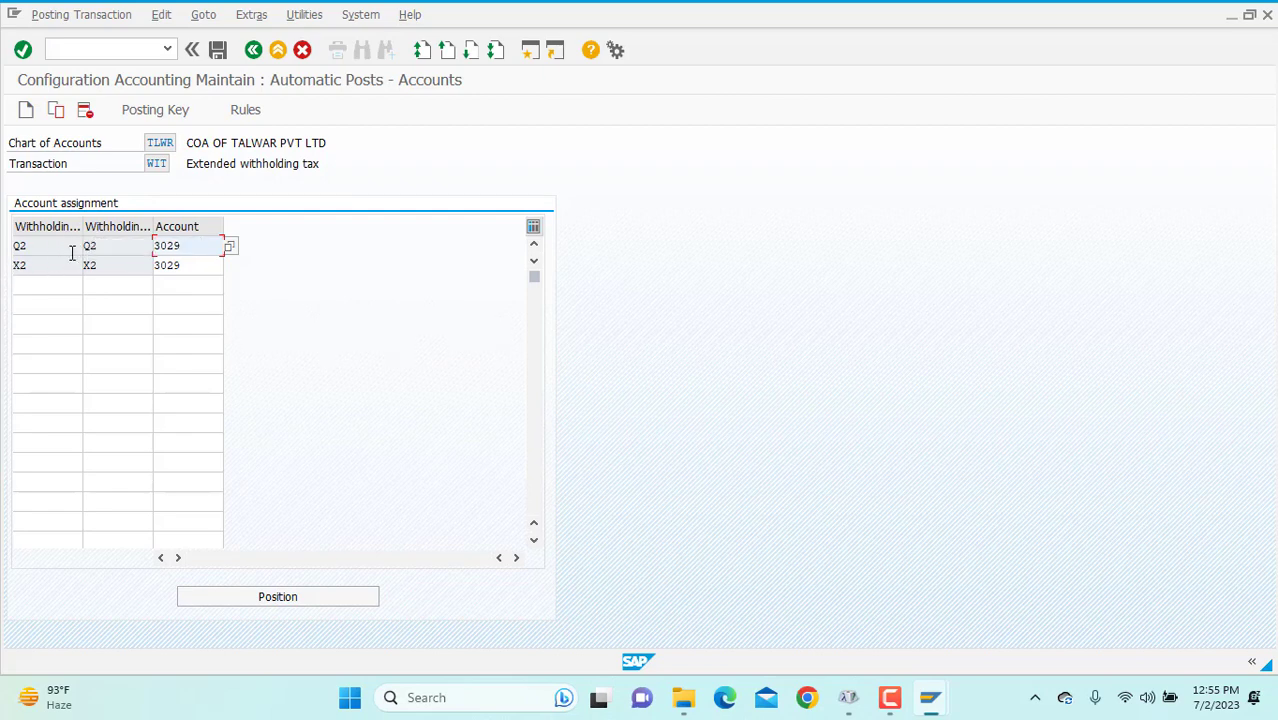
Add two account assignment rows pairing withholding tax type X1 with code X1 and type XX with code XX
{"action": "left_click", "coordinate": [29, 284]}
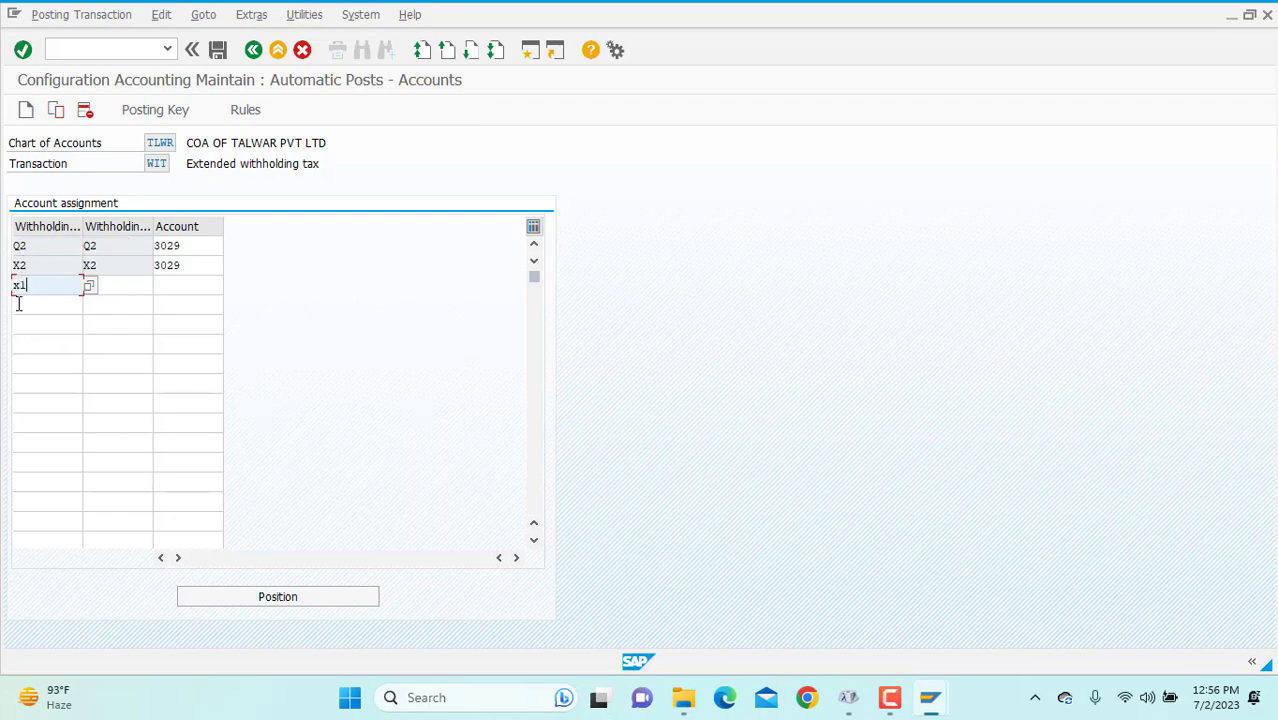
{"action": "left_click", "coordinate": [28, 304]}
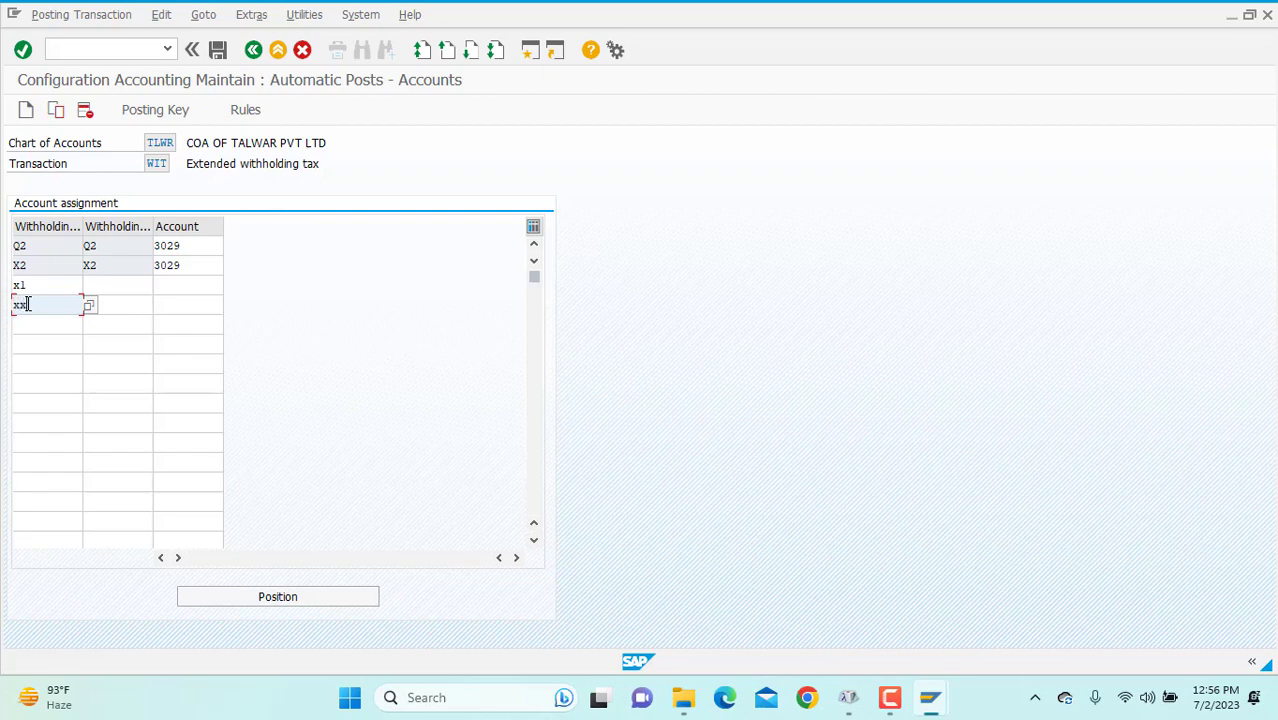
{"action": "type", "text": "xx"}
{"action": "left_click", "coordinate": [112, 286]}
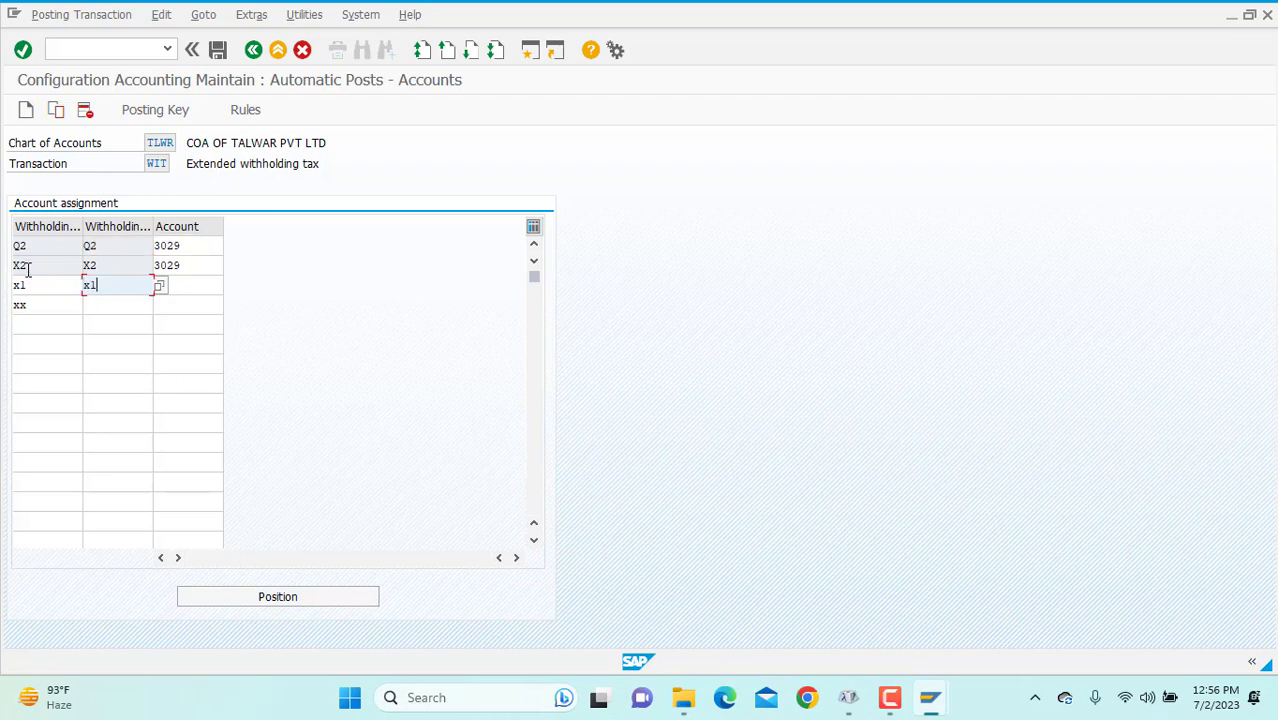
{"action": "left_click", "coordinate": [96, 305]}
{"action": "type", "text": "xx"}
Assign the "tds on rent (194)" G/L account 3029 to the X1 and XX rows and save the assignments
{"action": "left_click", "coordinate": [188, 286]}
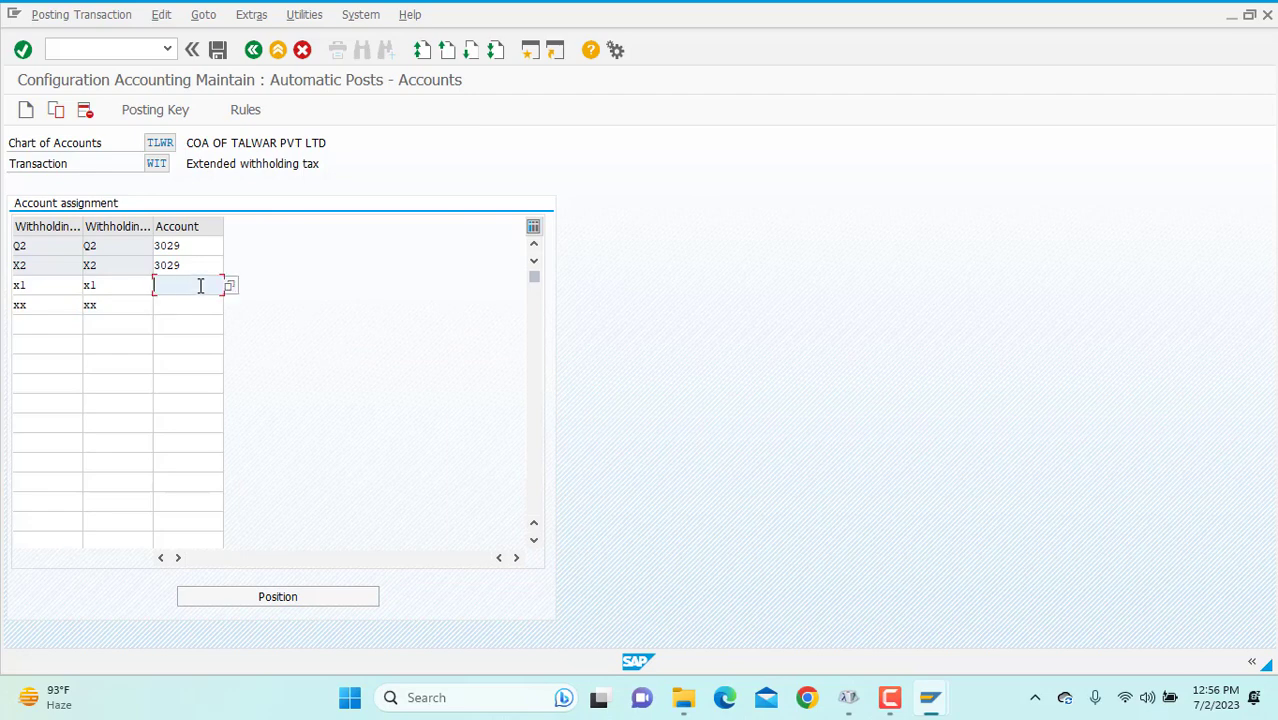
{"action": "left_click", "coordinate": [229, 286]}
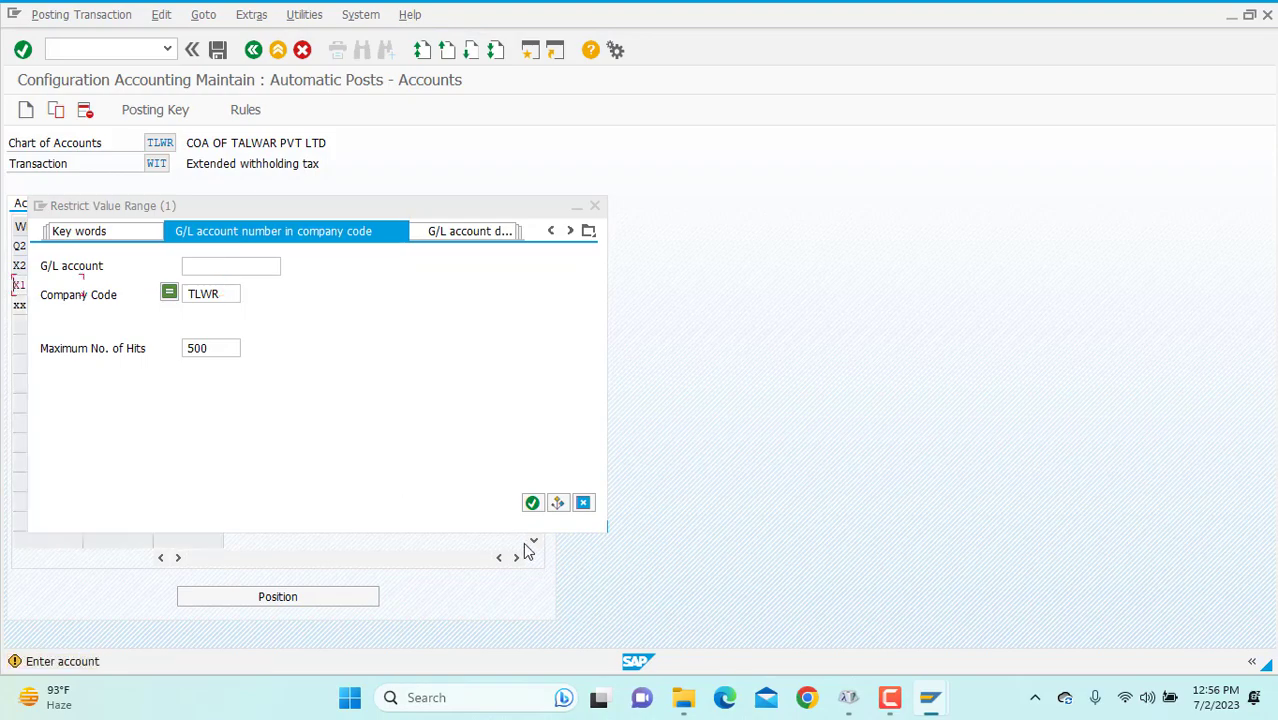
{"action": "left_click", "coordinate": [532, 502]}
{"action": "left_click_drag", "start_coordinate": [600, 245], "coordinate": [601, 392]}
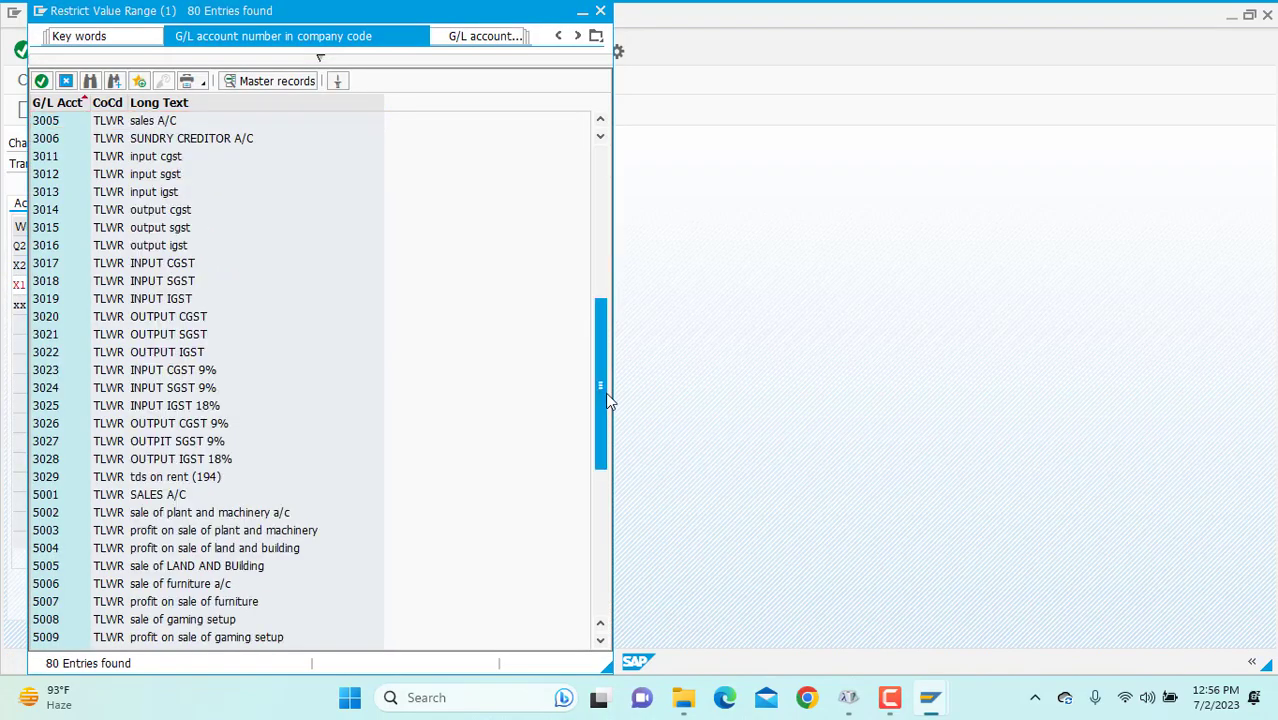
{"action": "double_click", "coordinate": [158, 478]}
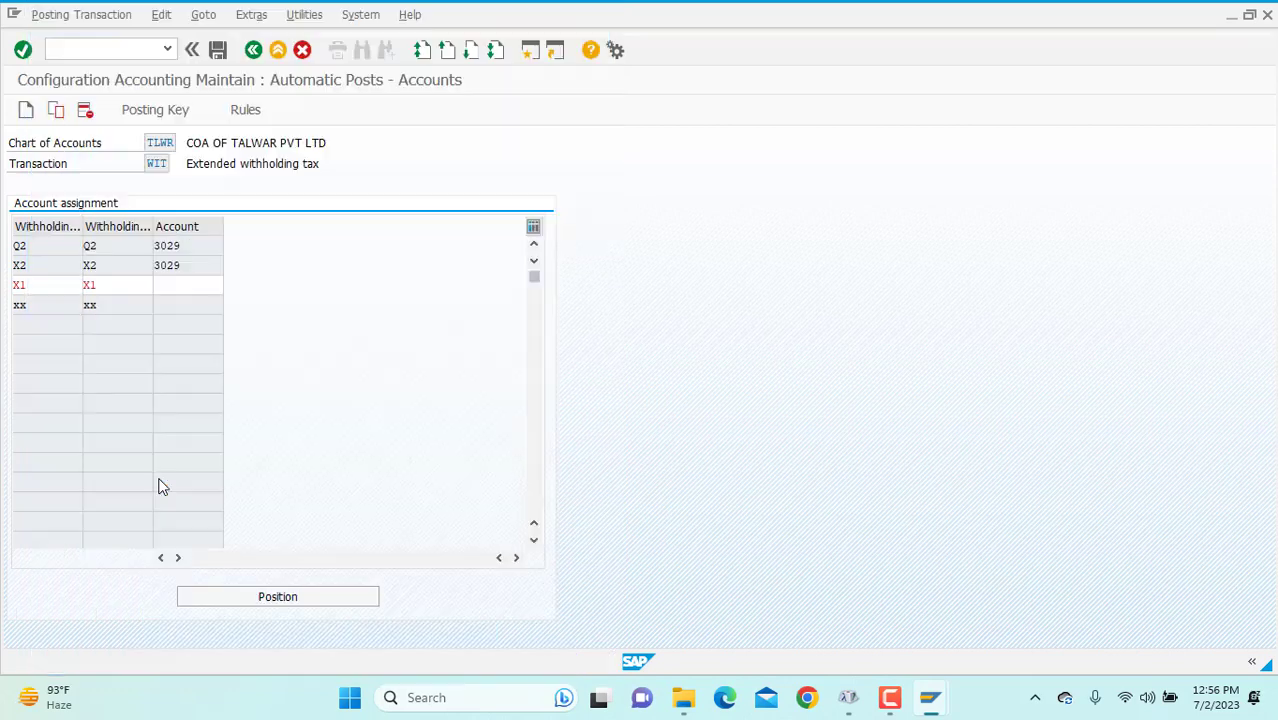
{"action": "left_click", "coordinate": [174, 310]}
{"action": "left_click", "coordinate": [229, 306]}
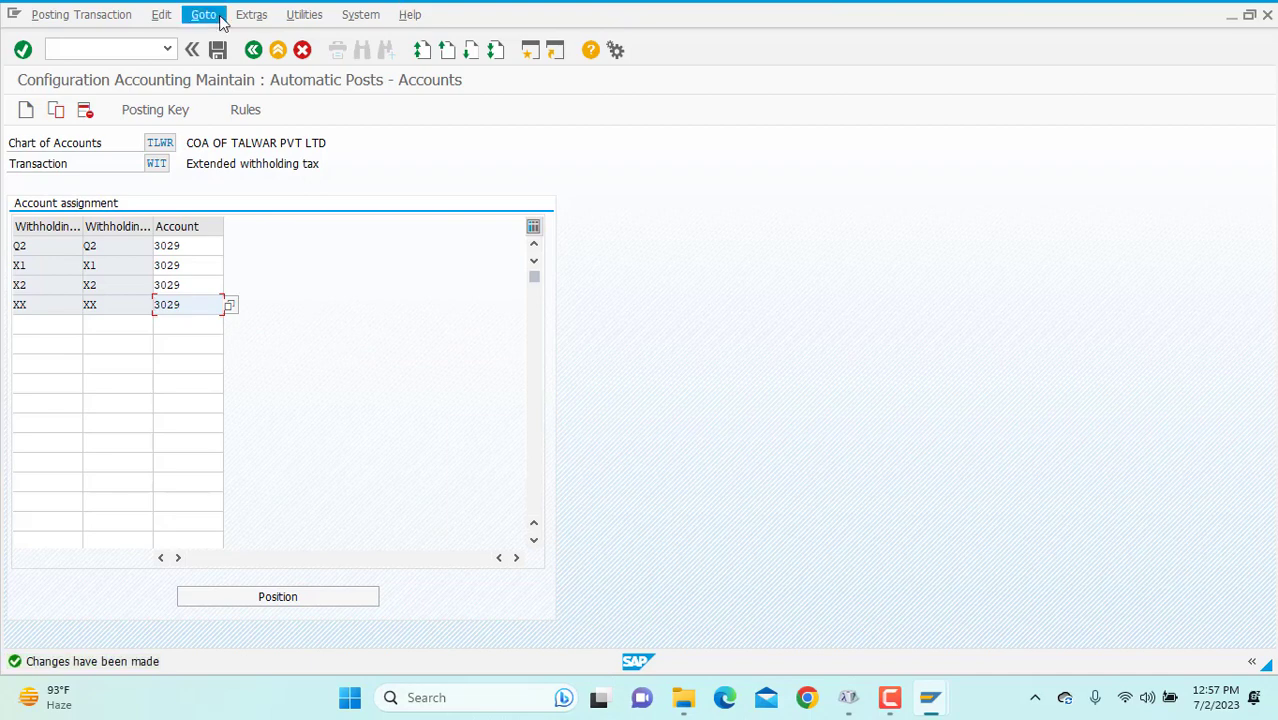
Leave the account assignment and open the Change Vendor transaction
{"action": "left_click", "coordinate": [96, 50]}
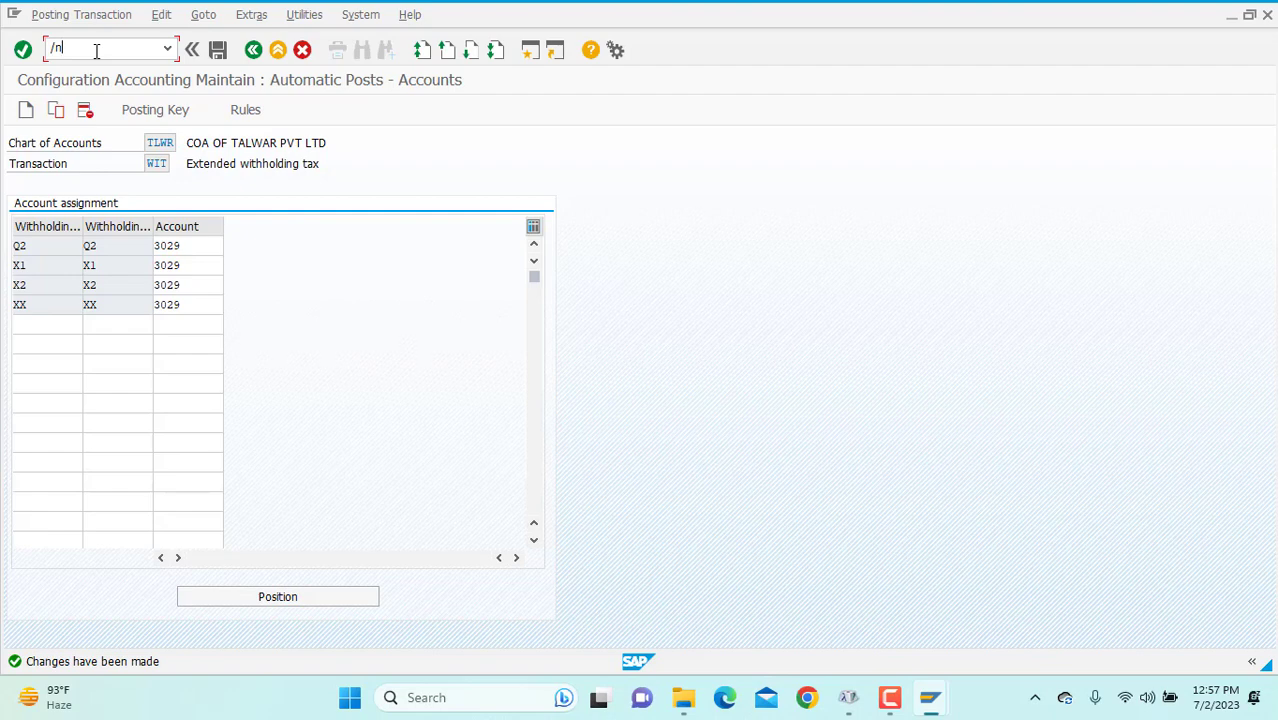
{"action": "type", "text": "k02"}
{"action": "key", "text": "Return"}
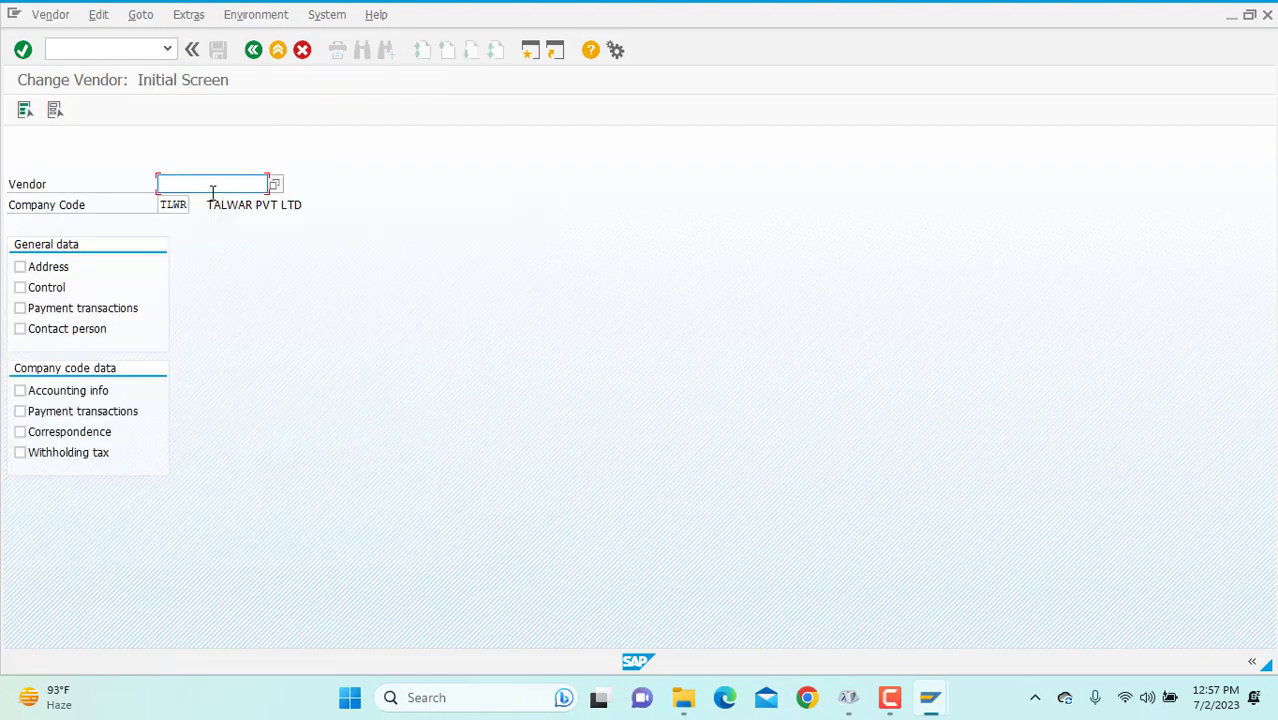
Select the third listed vendor of company code TLWR and open only its withholding tax data for editing
{"action": "left_click", "coordinate": [275, 184]}
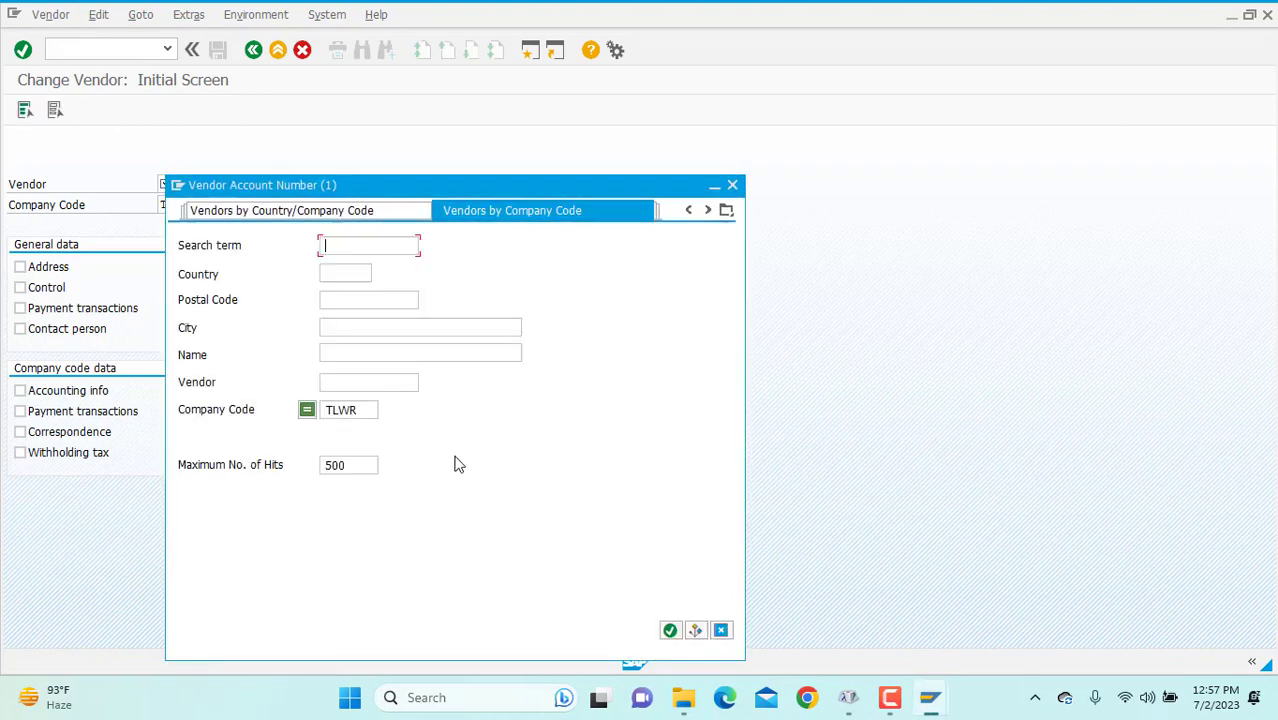
{"action": "left_click", "coordinate": [670, 629]}
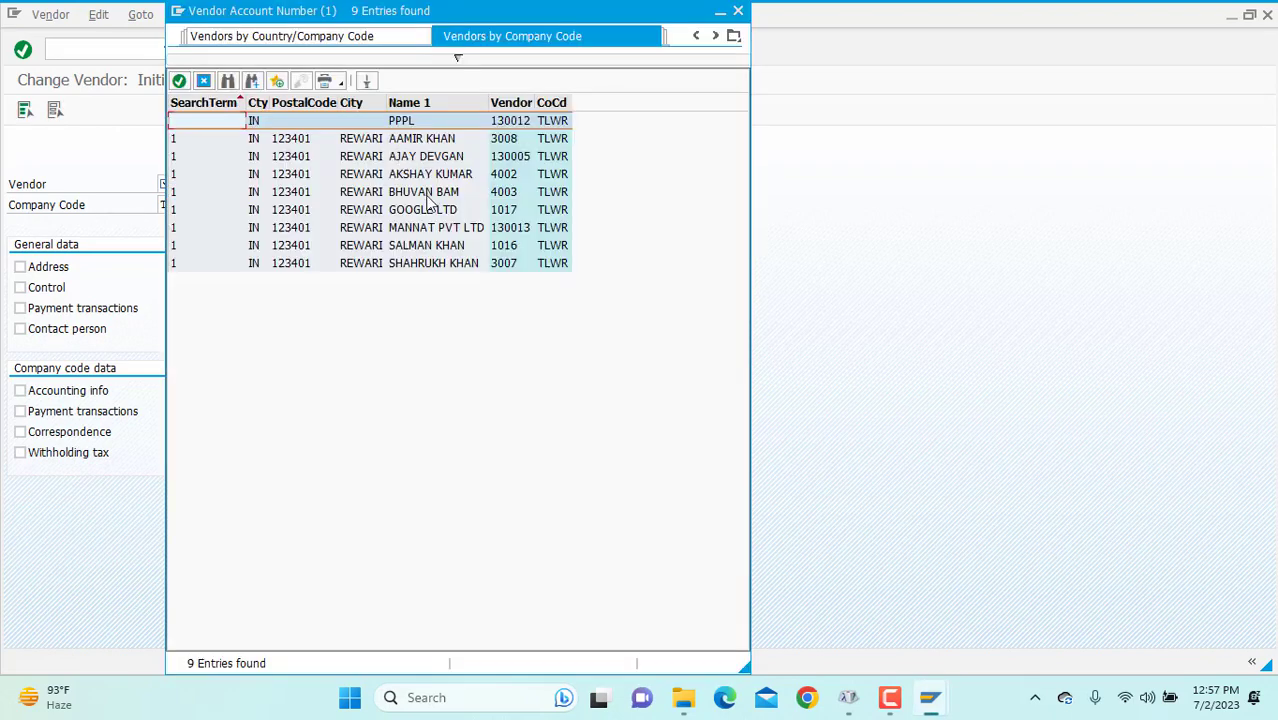
{"action": "double_click", "coordinate": [418, 160]}
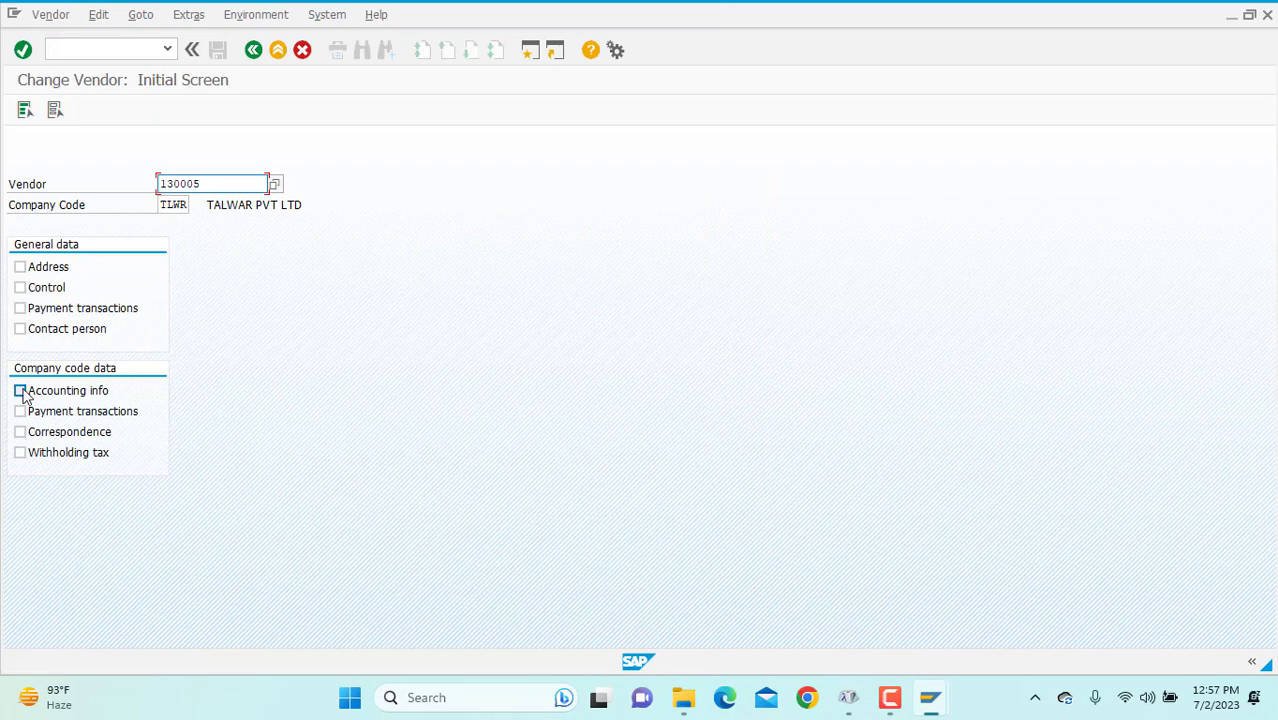
{"action": "left_click", "coordinate": [67, 457]}
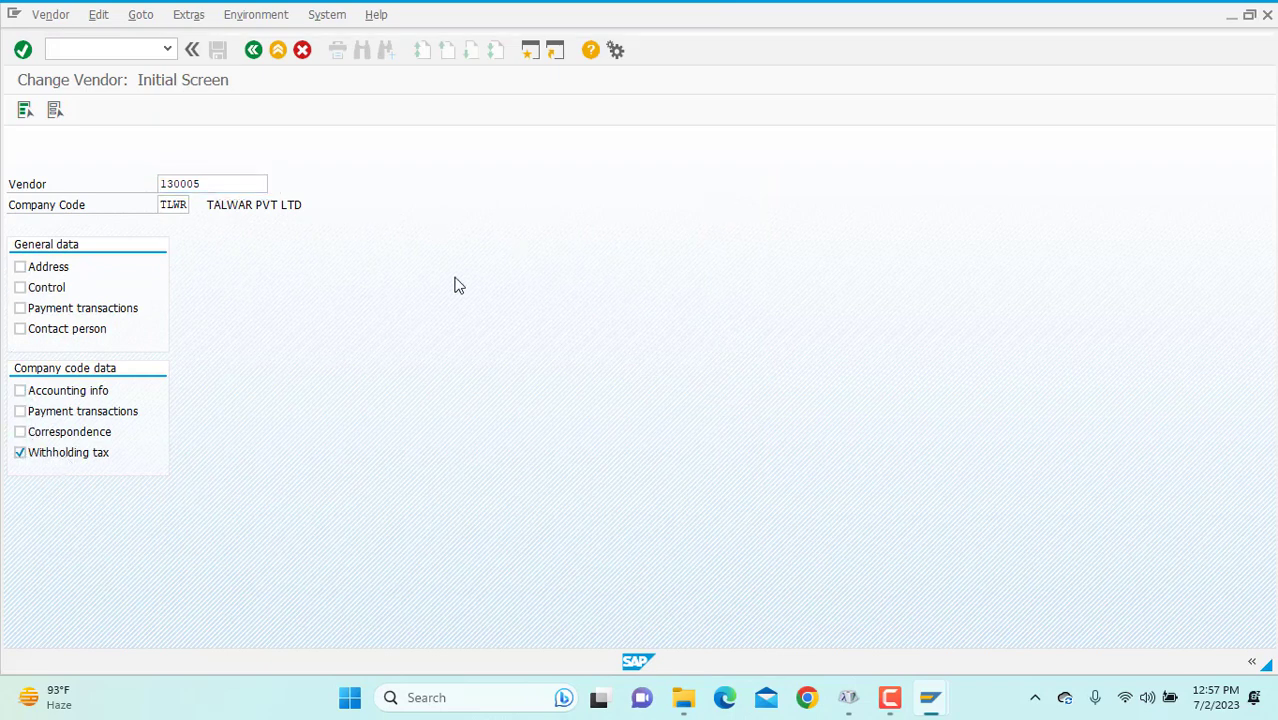
{"action": "key", "text": "Return"}
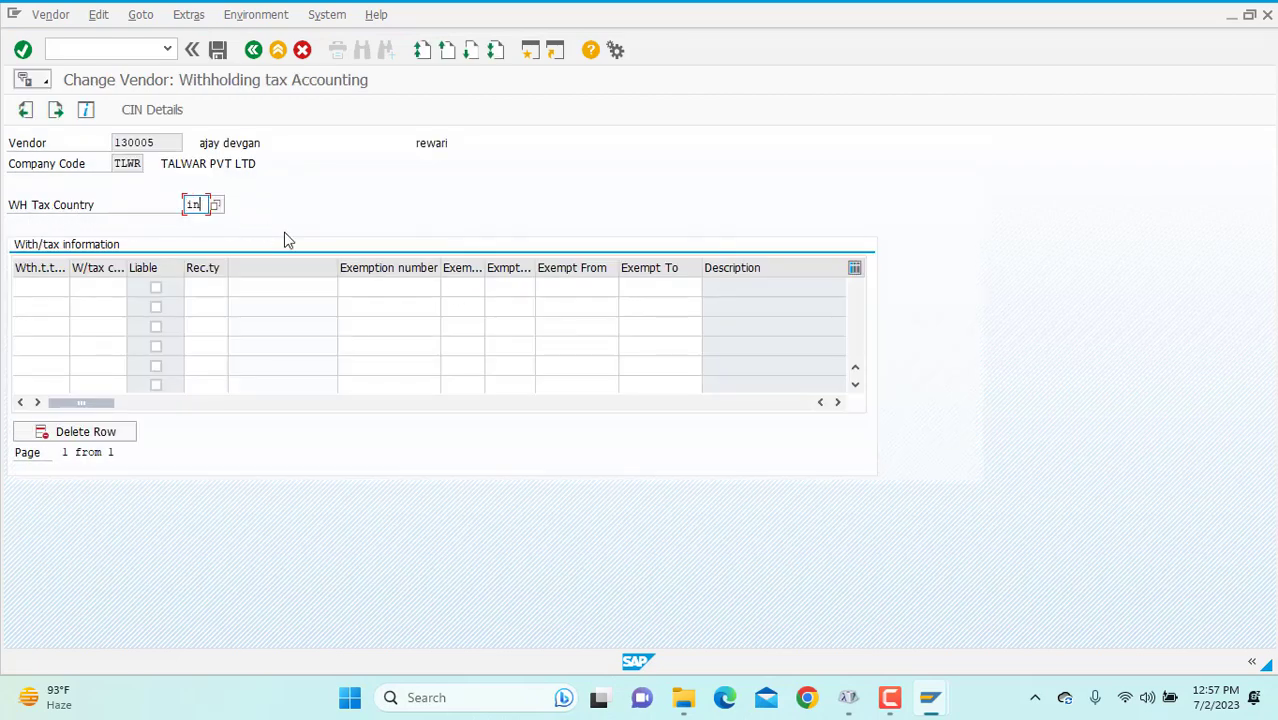
Set the vendor's withholding tax country to IN and add type/code pairs X1/X1 and XX/XX, marking both as liable
{"action": "left_click", "coordinate": [34, 287]}
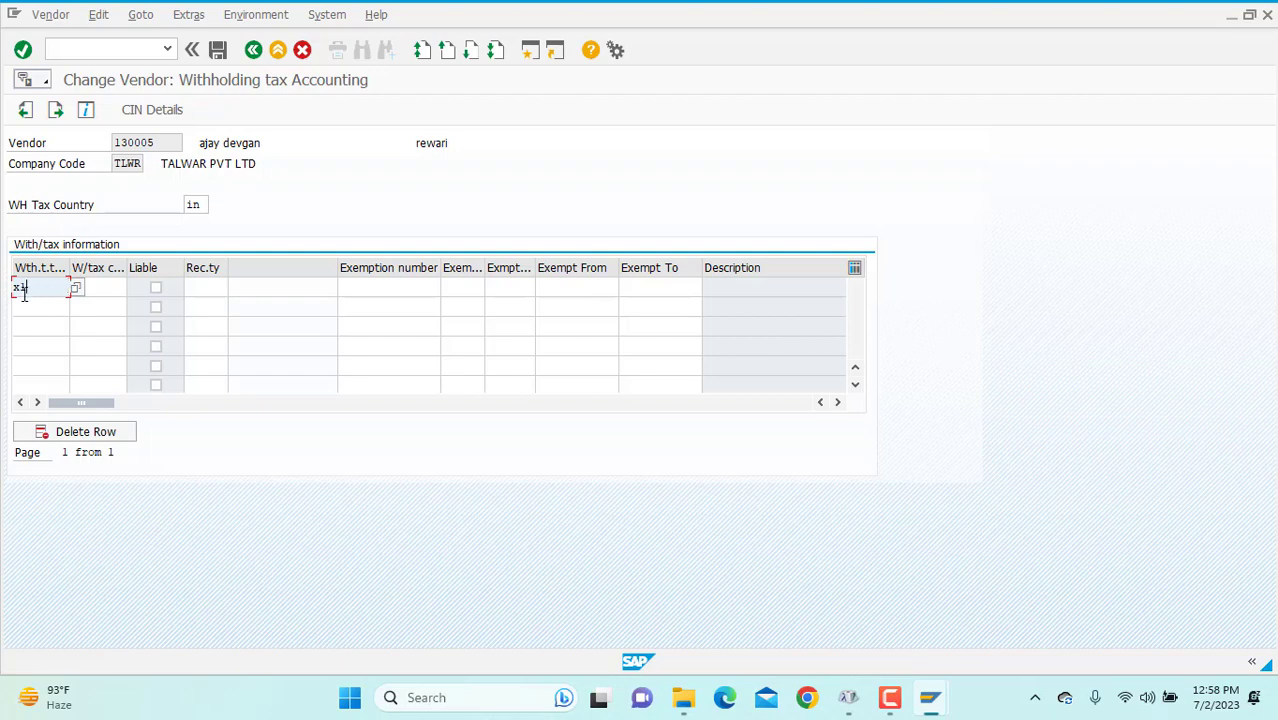
{"action": "left_click", "coordinate": [32, 311]}
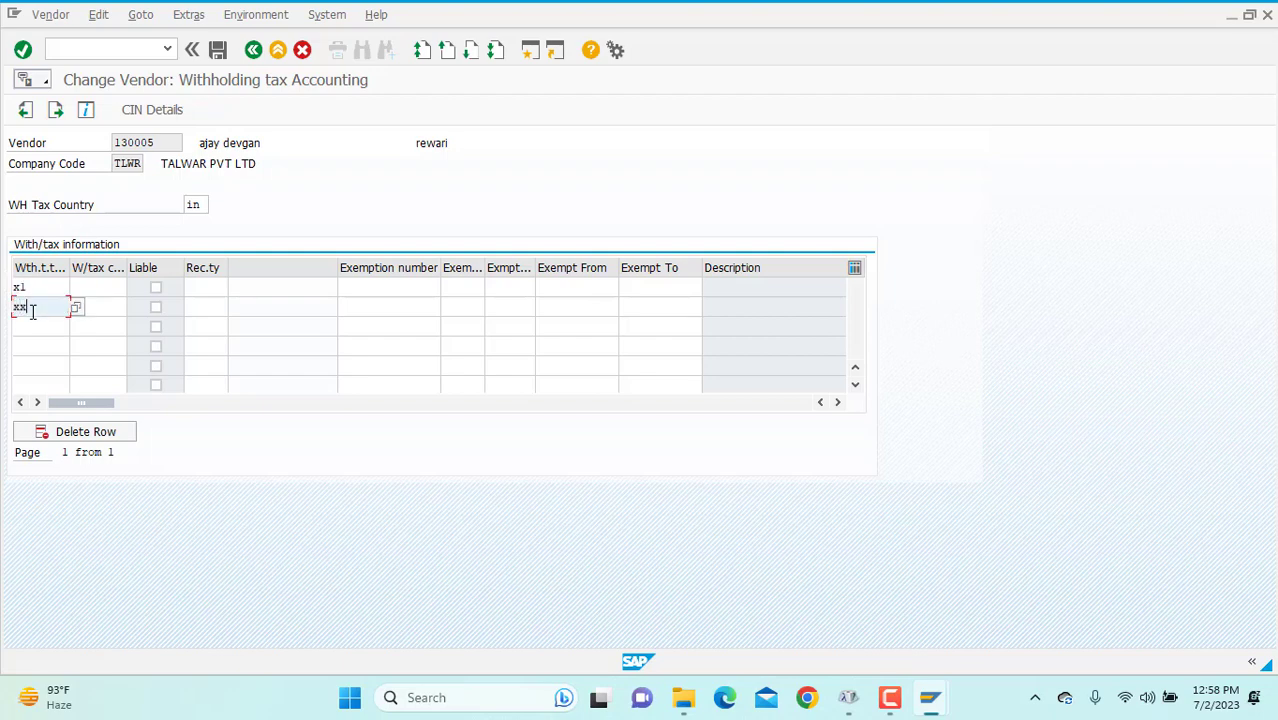
{"action": "left_click", "coordinate": [96, 287]}
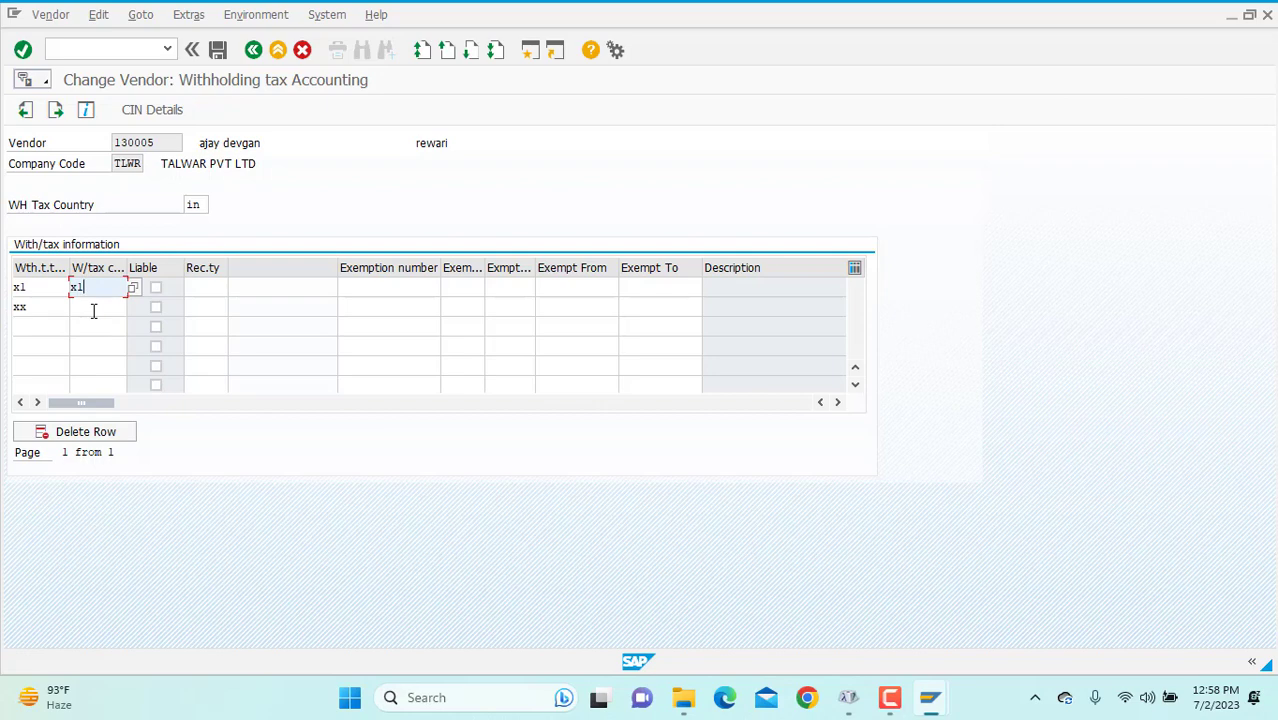
{"action": "left_click", "coordinate": [93, 309]}
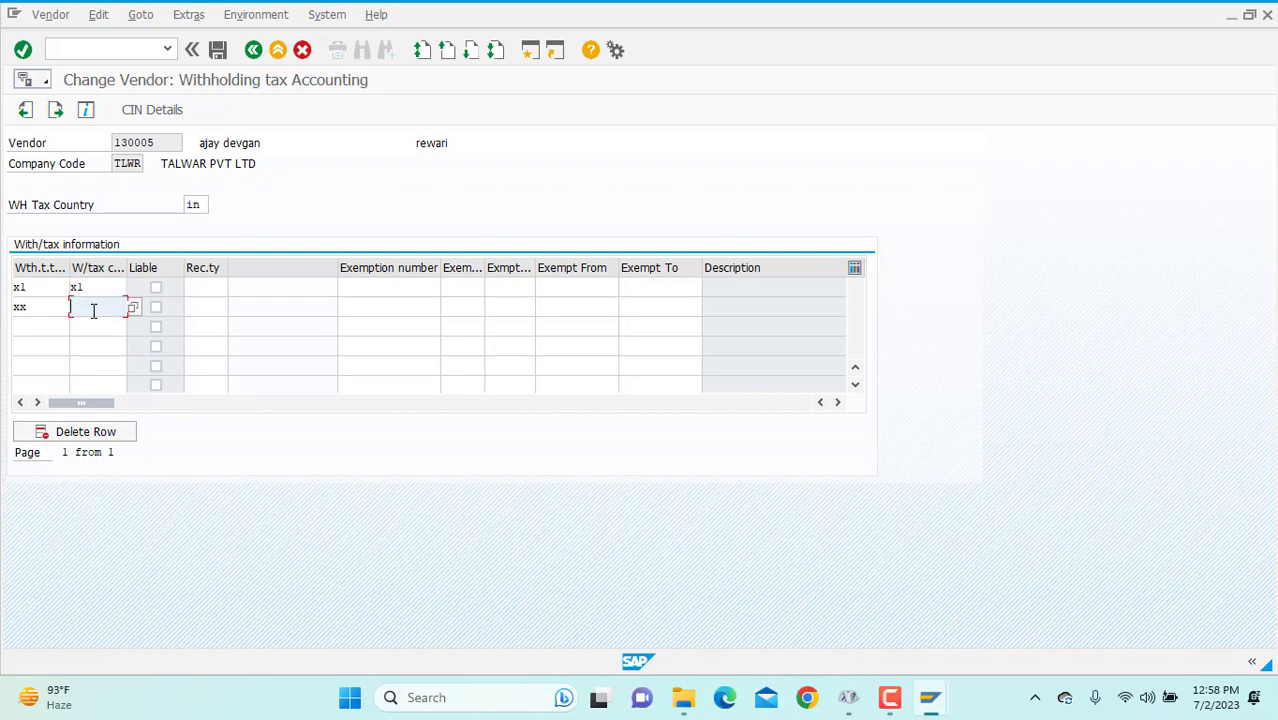
{"action": "left_click", "coordinate": [156, 288]}
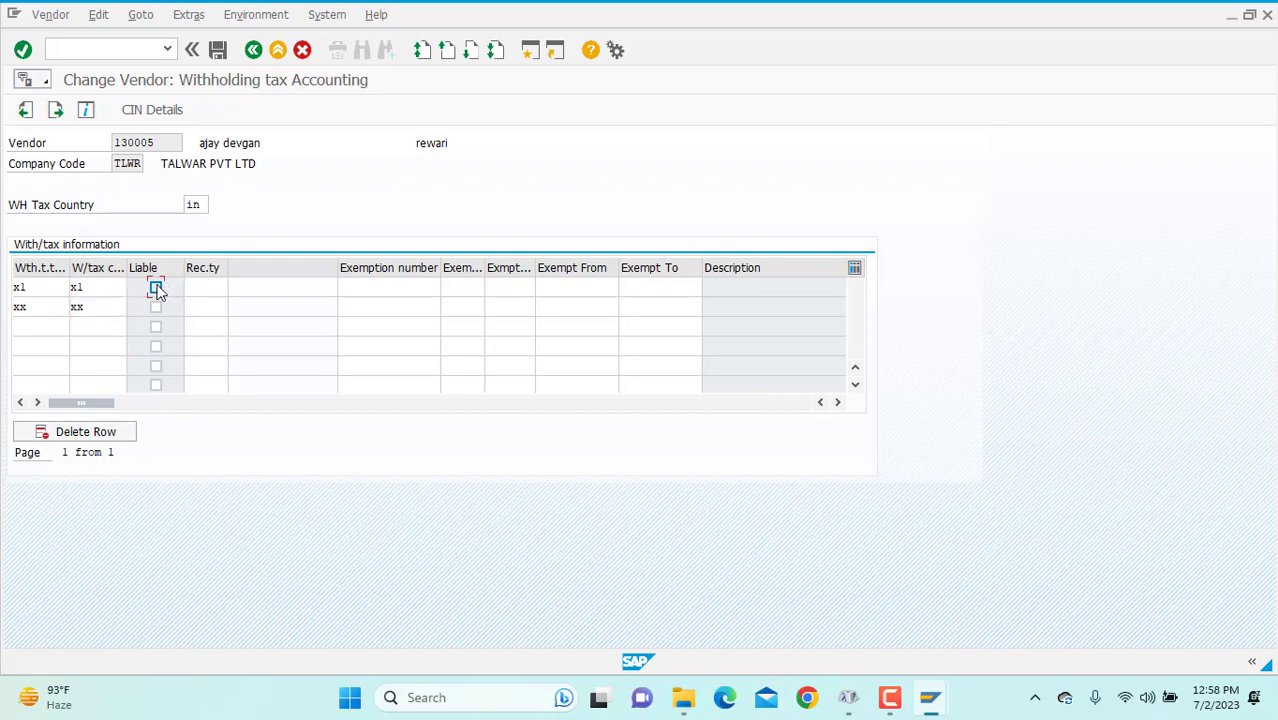
{"action": "left_click", "coordinate": [156, 306]}
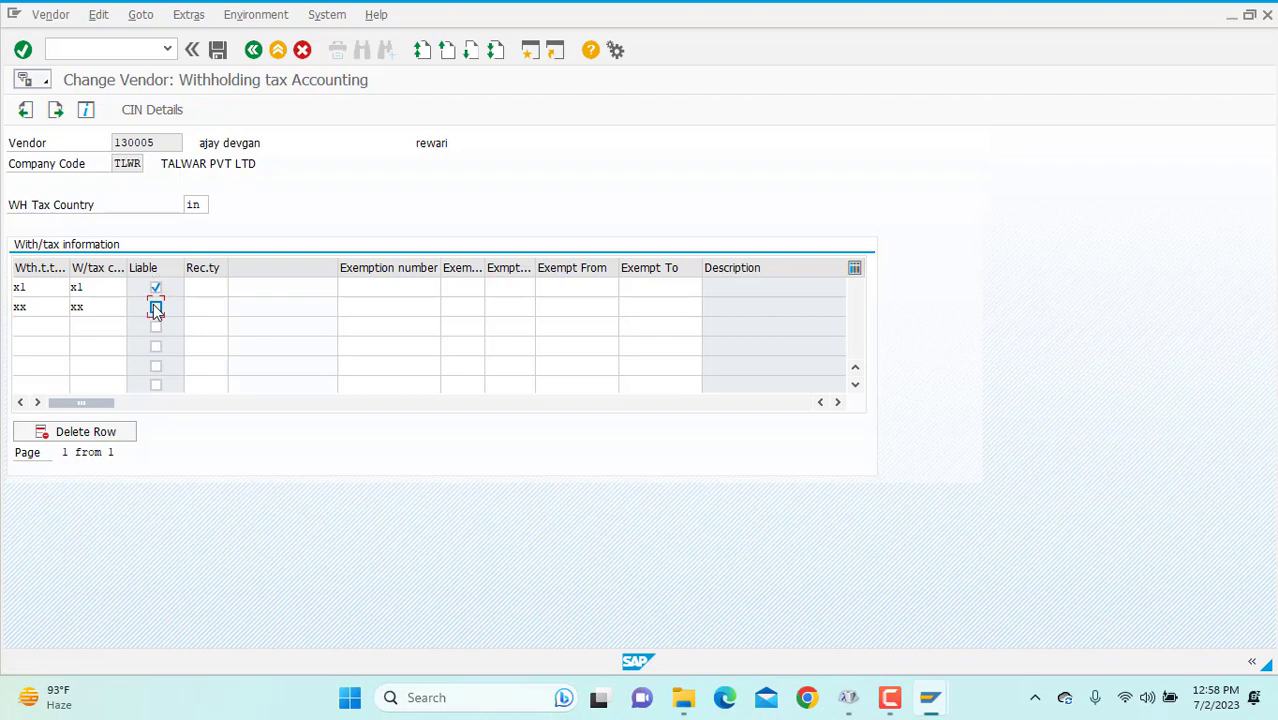
Set recipient type CO for both the X1 and XX rows and choose IND as the vendor's withholding tax country
{"action": "left_click", "coordinate": [213, 285]}
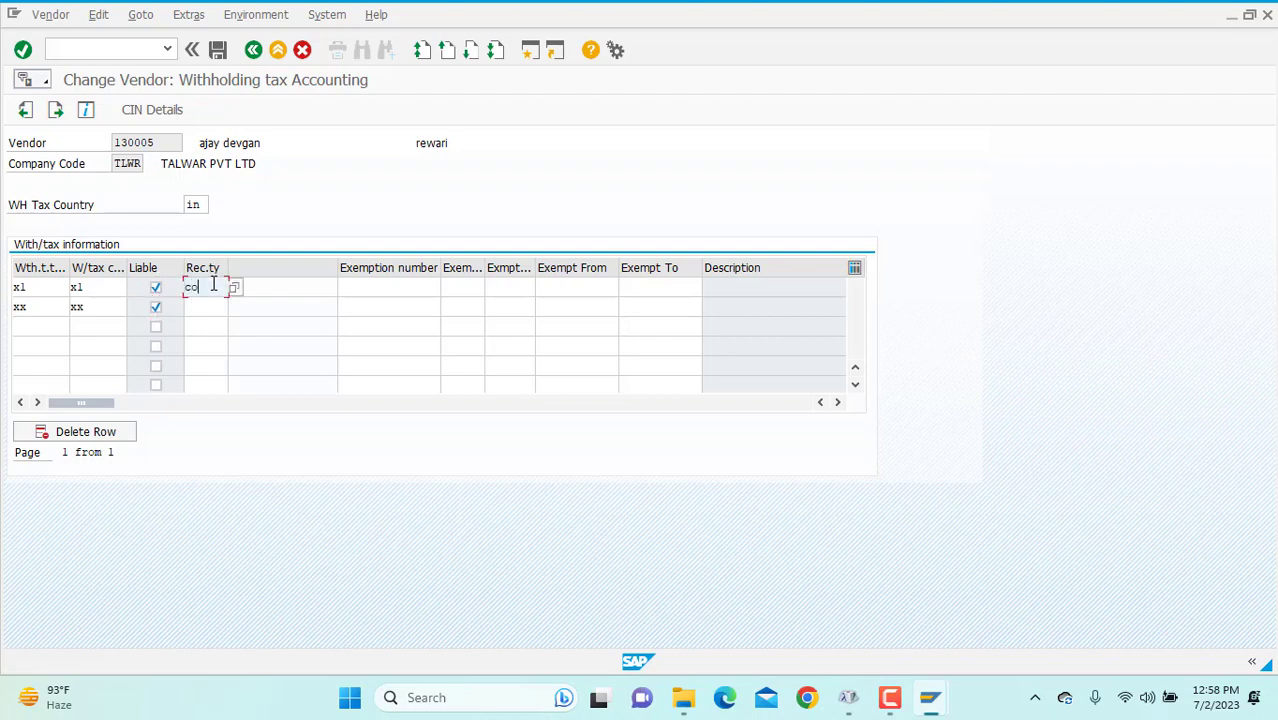
{"action": "key", "text": "Down"}
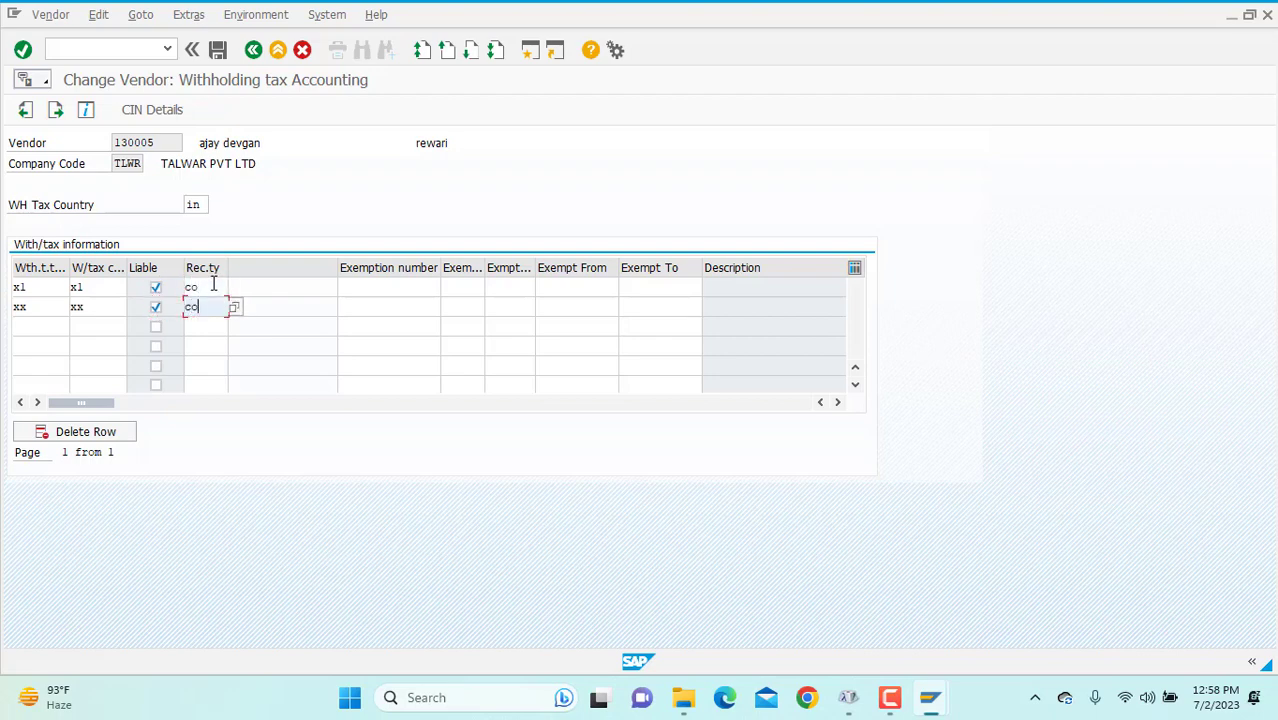
{"action": "type", "text": "co"}
{"action": "key", "text": "Return"}
{"action": "key", "text": "F4"}
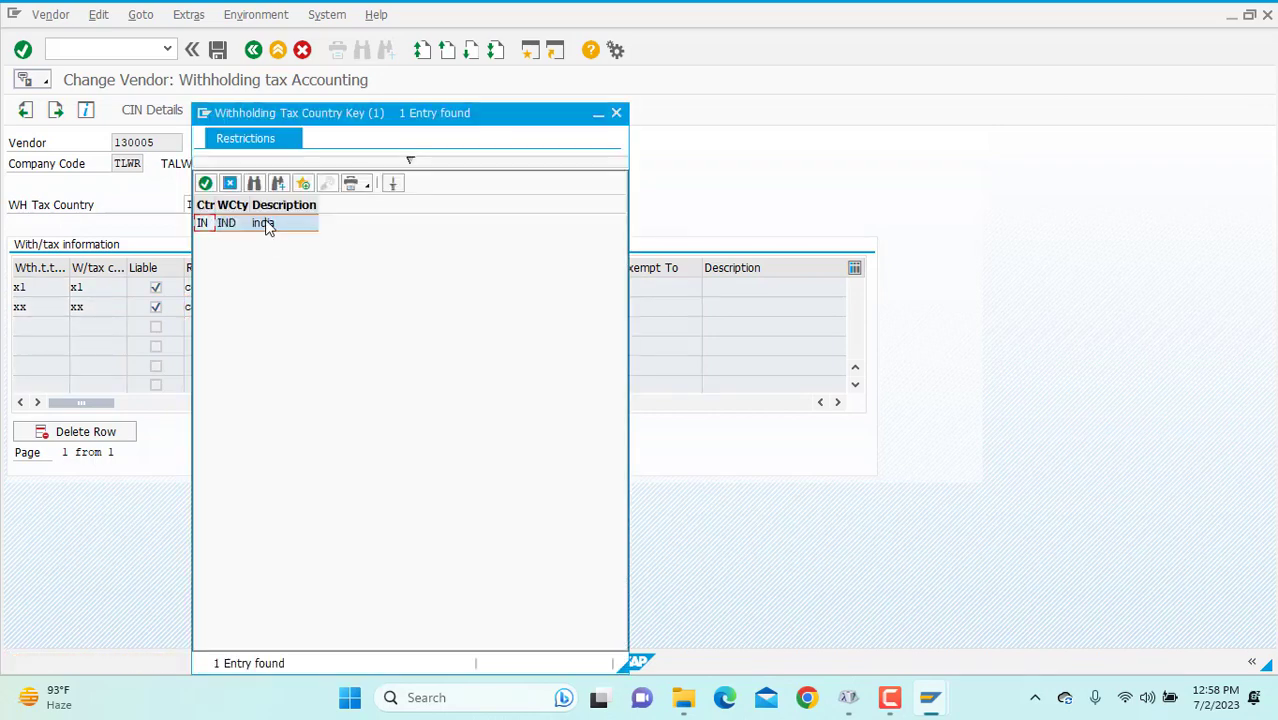
{"action": "double_click", "coordinate": [265, 224]}
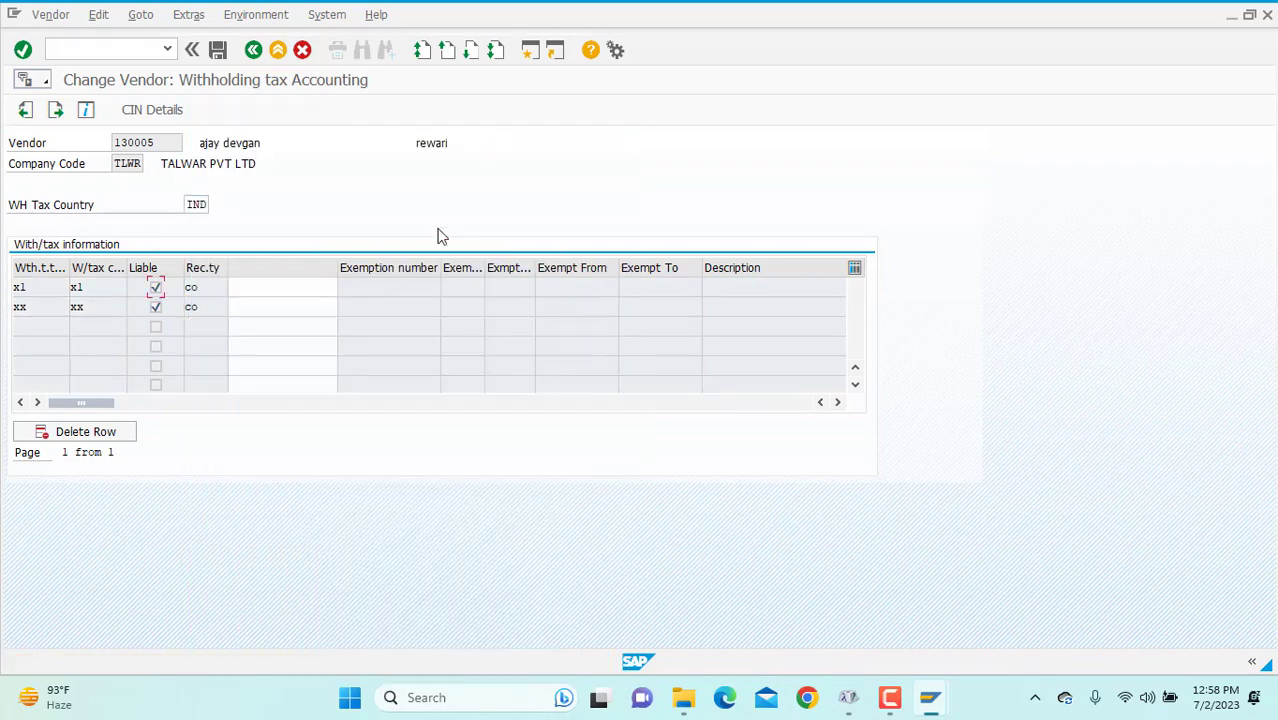
{"action": "key", "text": "Return"}
{"action": "key", "text": "Return"}
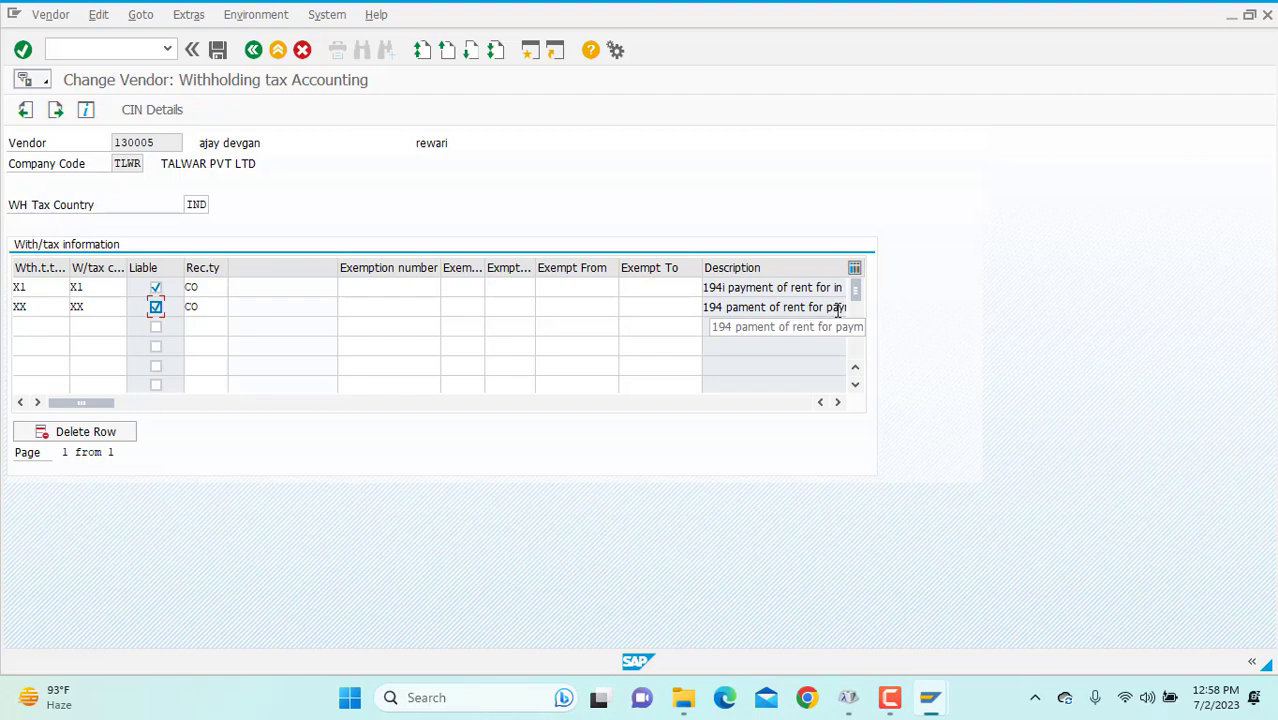
Enter the vendor's PAN number in the withholding tax part of the CIN details and save the vendor
{"action": "left_click", "coordinate": [151, 117]}
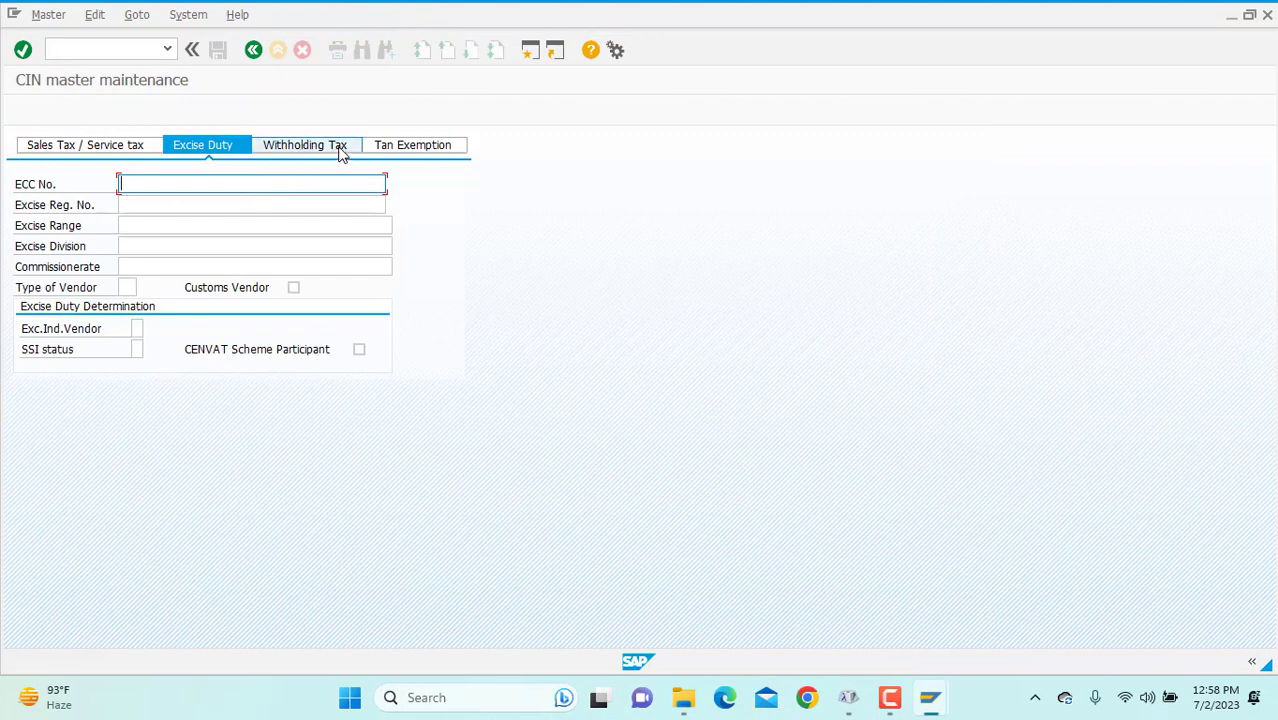
{"action": "left_click", "coordinate": [340, 150]}
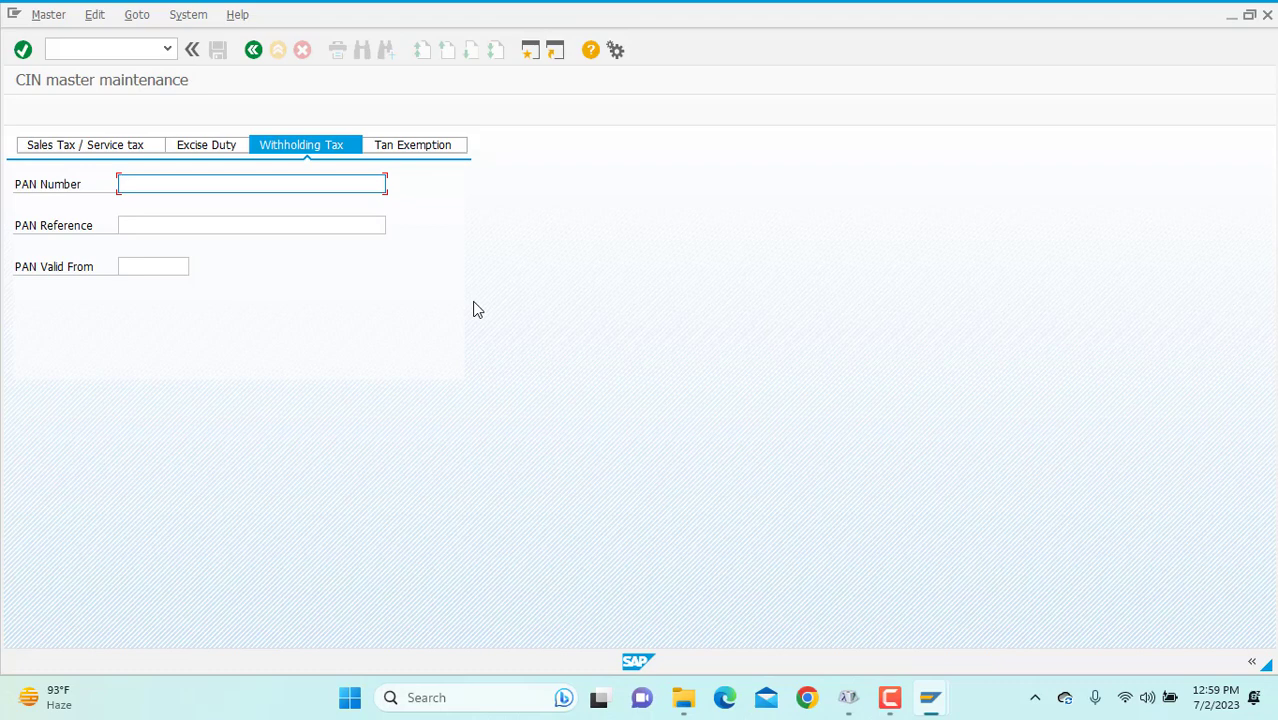
{"action": "type", "text": "asdf12345a"}
{"action": "key", "text": "Return"}
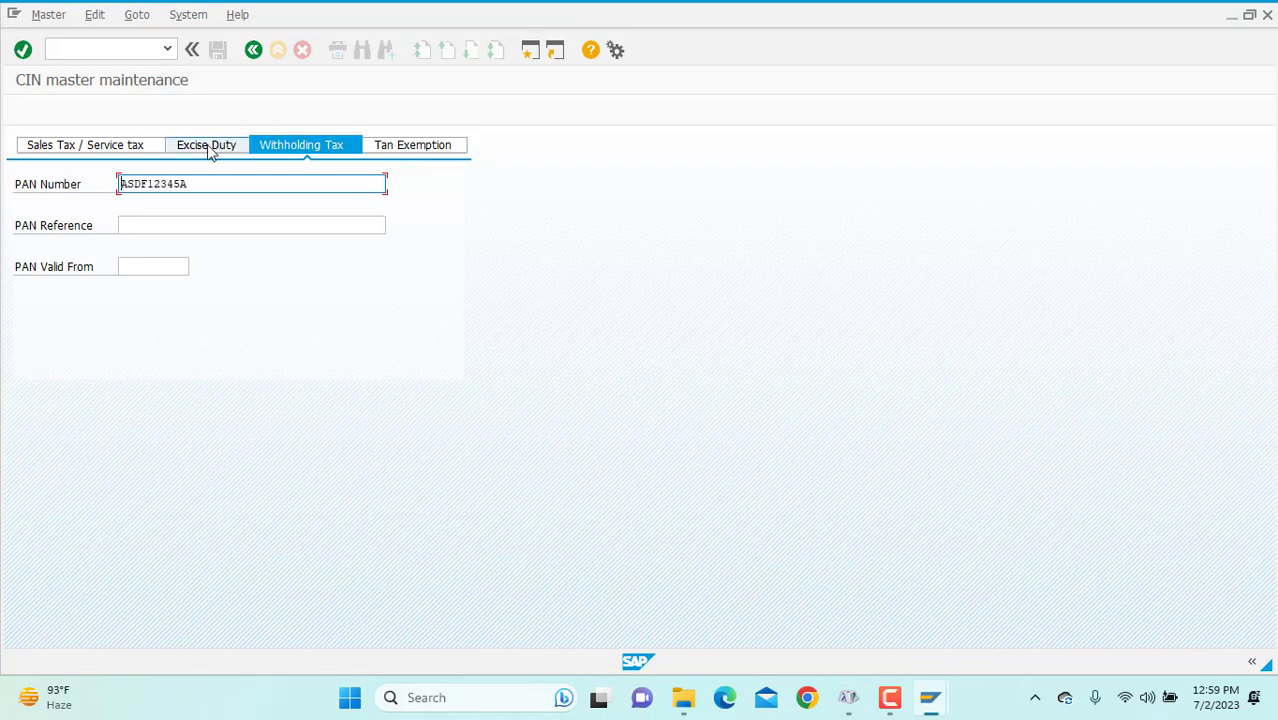
{"action": "left_click", "coordinate": [253, 49]}
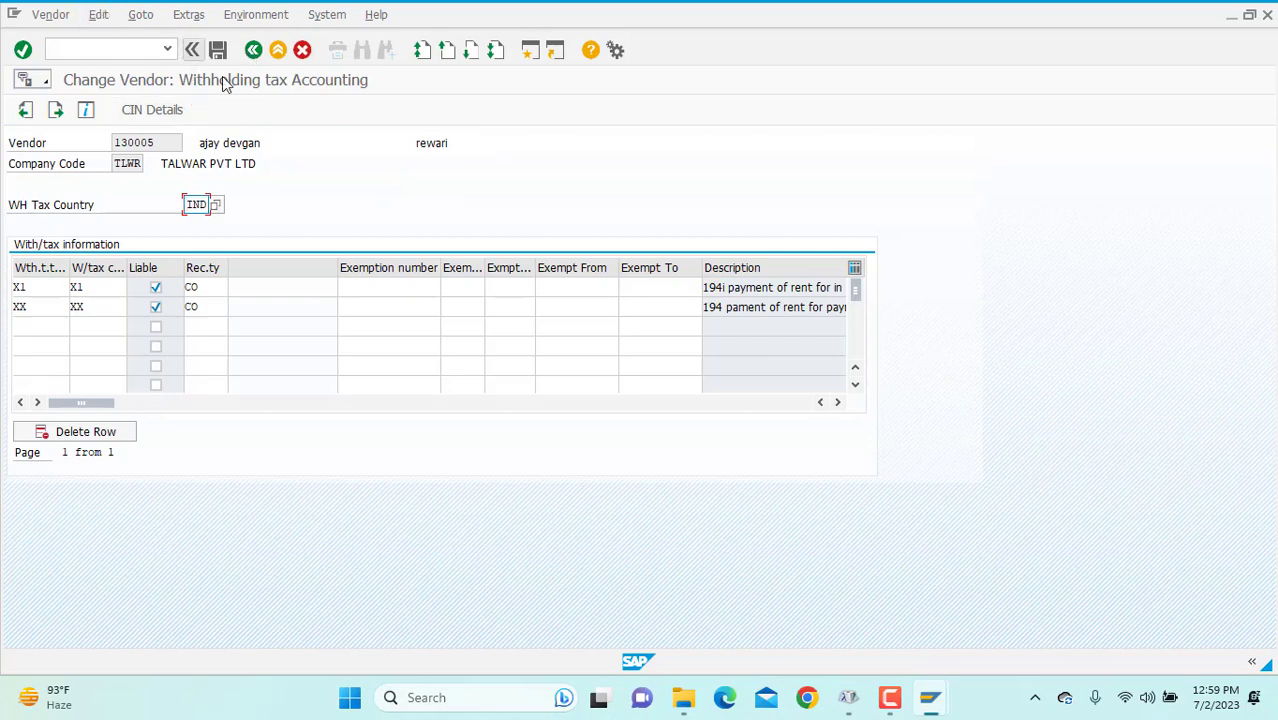
{"action": "key", "text": "ctrl+s"}
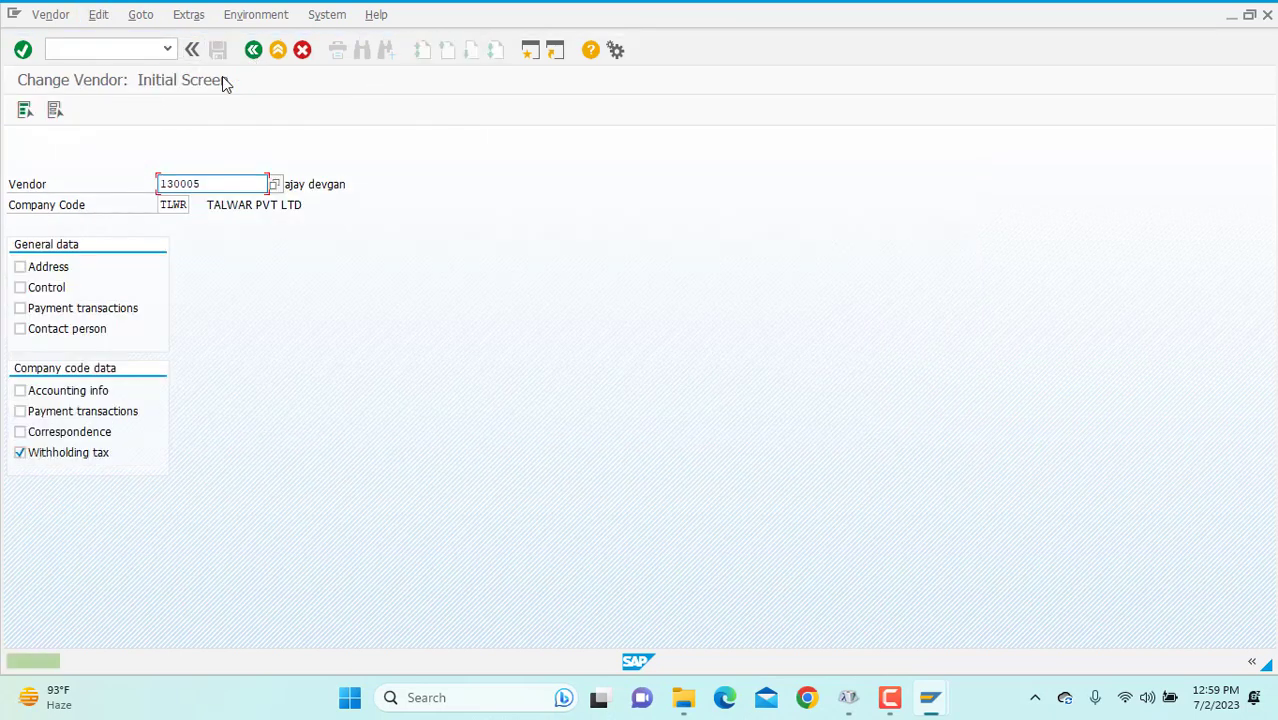
Start vendor invoice entry with transaction FB60 and set its company code to TLWR
{"action": "left_click", "coordinate": [109, 47]}
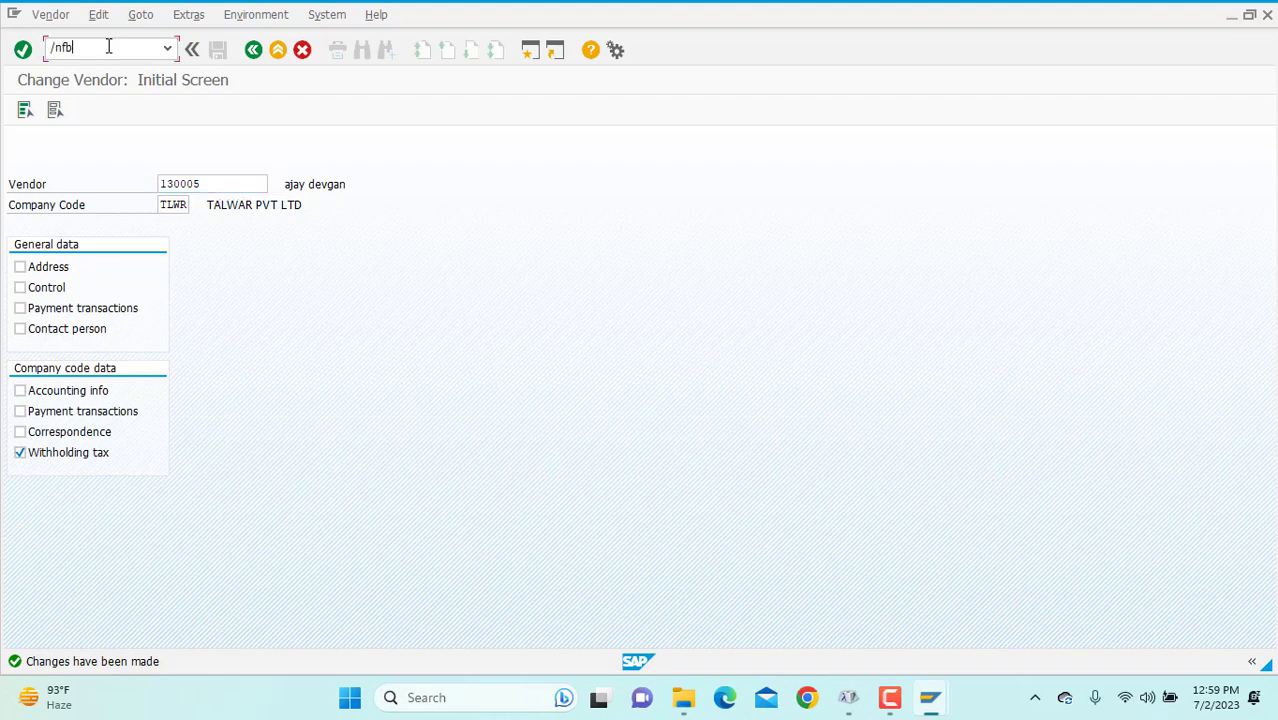
{"action": "type", "text": "/nfb60"}
{"action": "key", "text": "Return"}
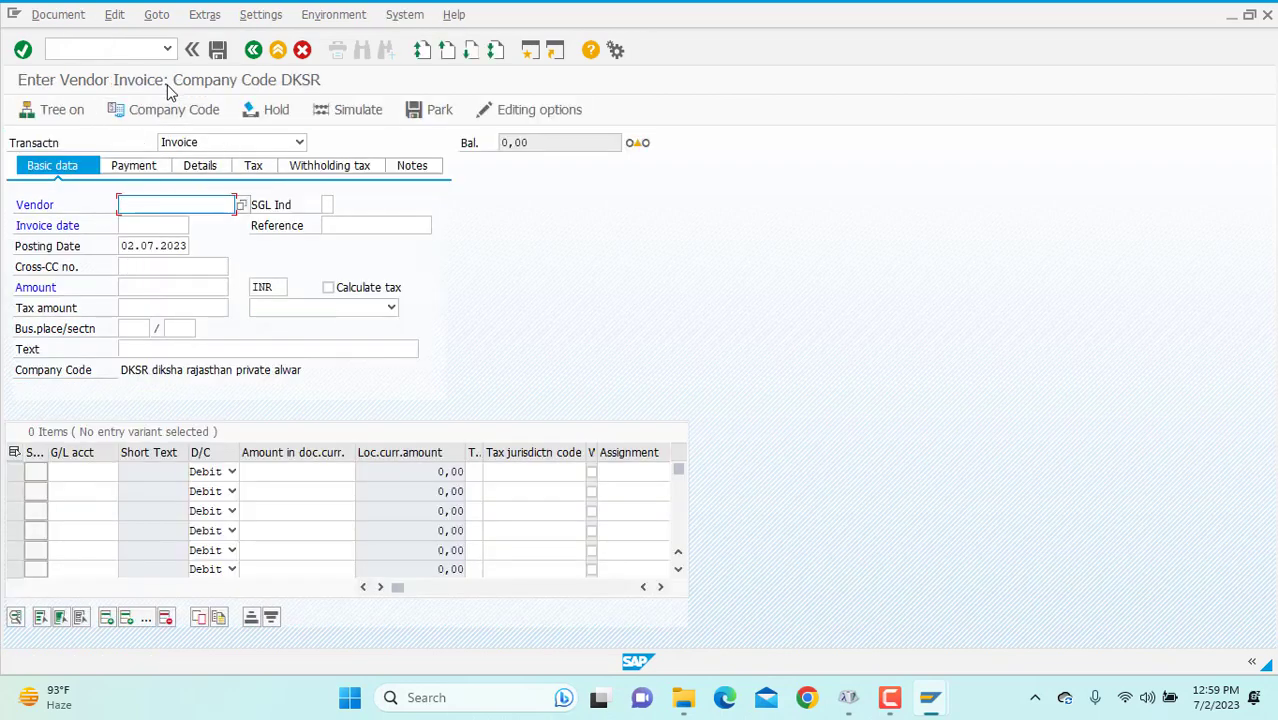
{"action": "left_click", "coordinate": [171, 112]}
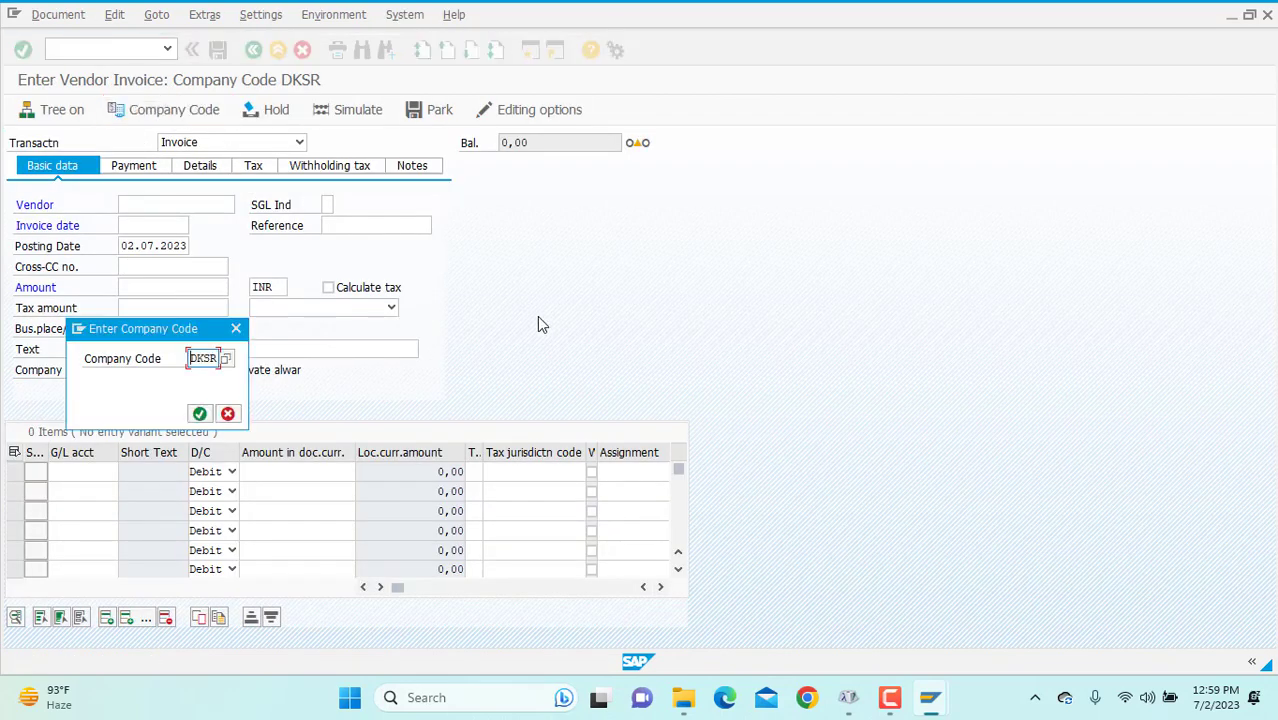
{"action": "type", "text": "tlwr"}
{"action": "key", "text": "Return"}
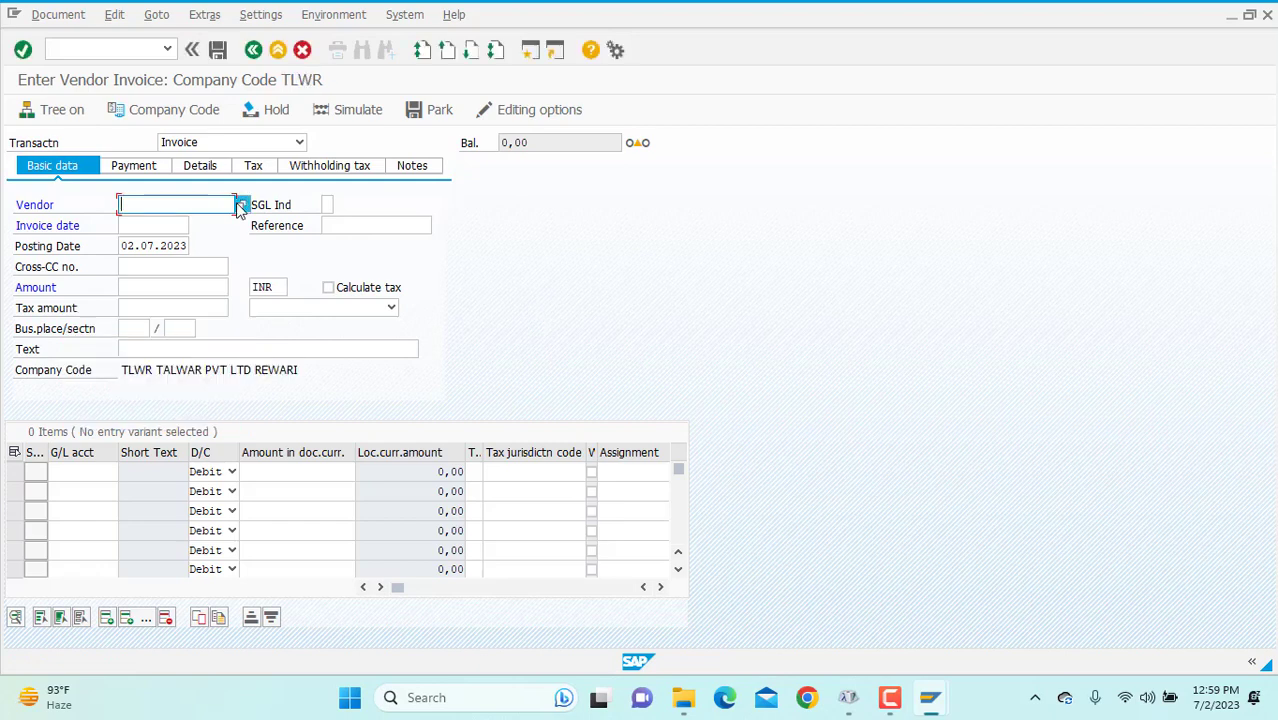
Fill in the invoice header with the same vendor, invoice date 02.07.2023, amount 50000 and text "tds paid"
{"action": "key", "text": "F4"}
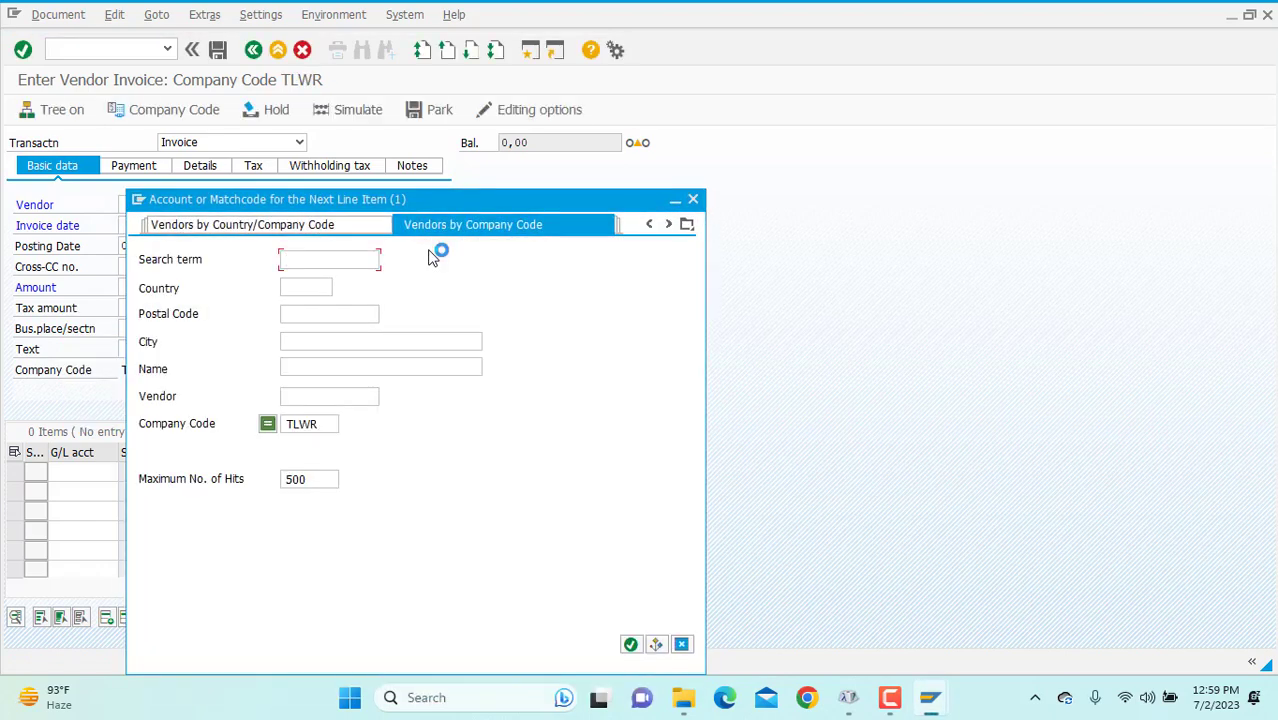
{"action": "left_click", "coordinate": [630, 645]}
{"action": "left_click", "coordinate": [155, 226]}
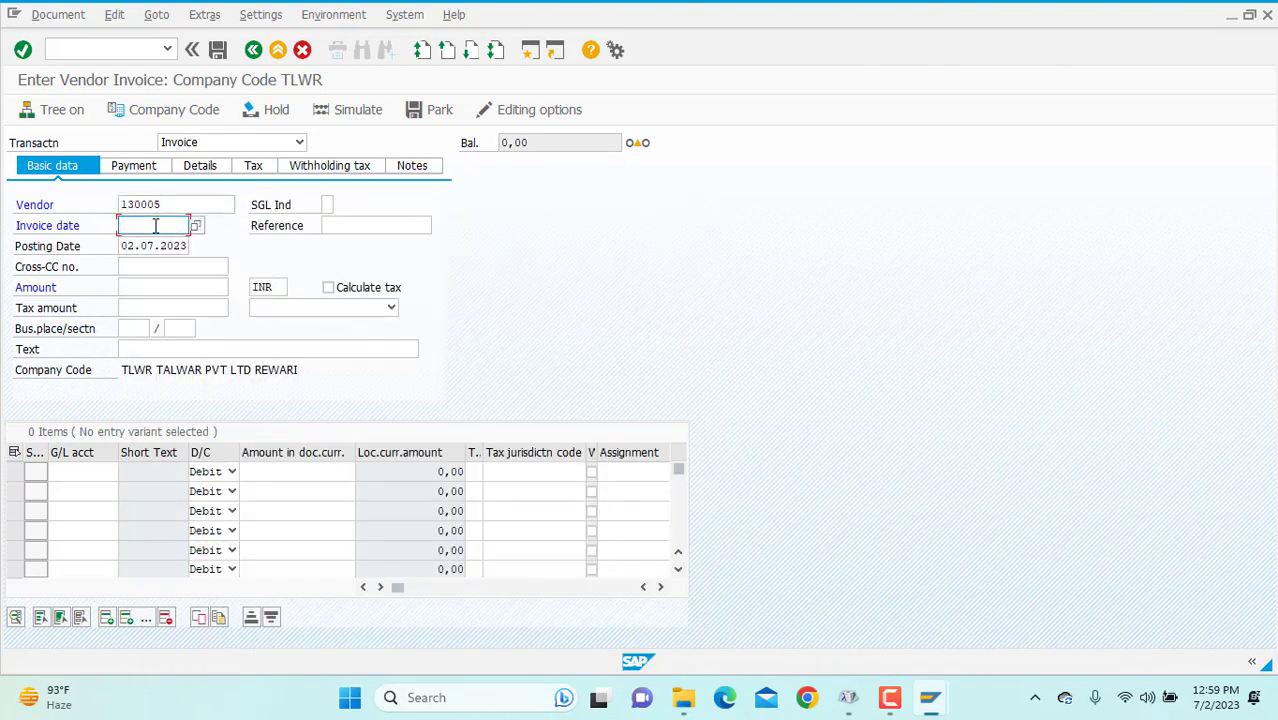
{"action": "type", "text": "02"}
{"action": "left_click", "coordinate": [156, 273]}
{"action": "left_click", "coordinate": [155, 286]}
{"action": "type", "text": "50000"}
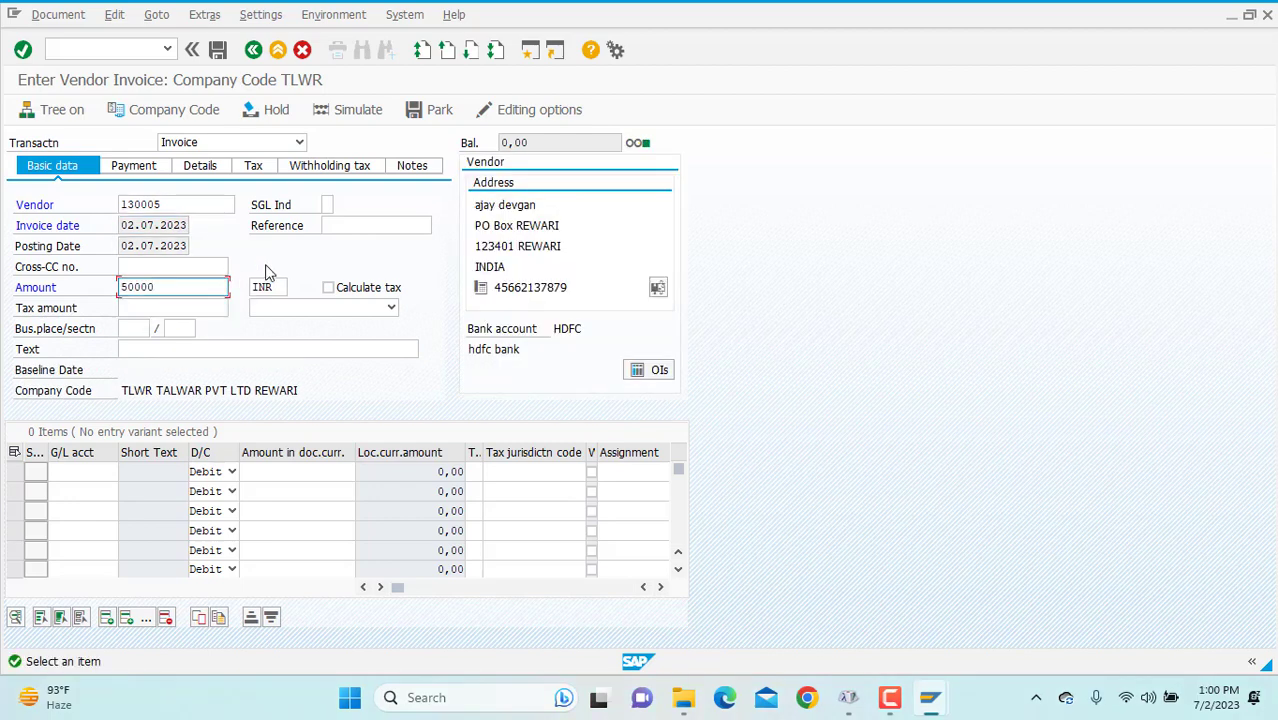
{"action": "left_click", "coordinate": [164, 348]}
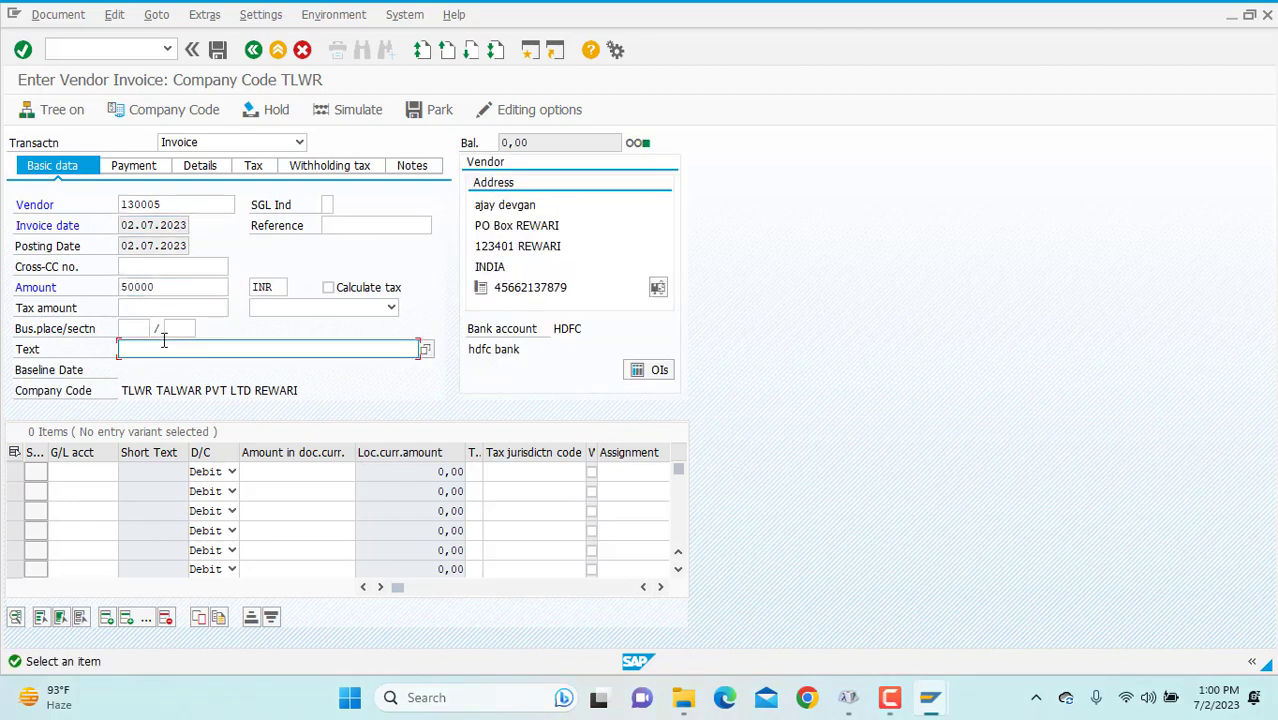
{"action": "type", "text": "tds paid"}
Add a debit line of 50000 to the invoice on the rent expense G/L account 7024
{"action": "left_click", "coordinate": [89, 474]}
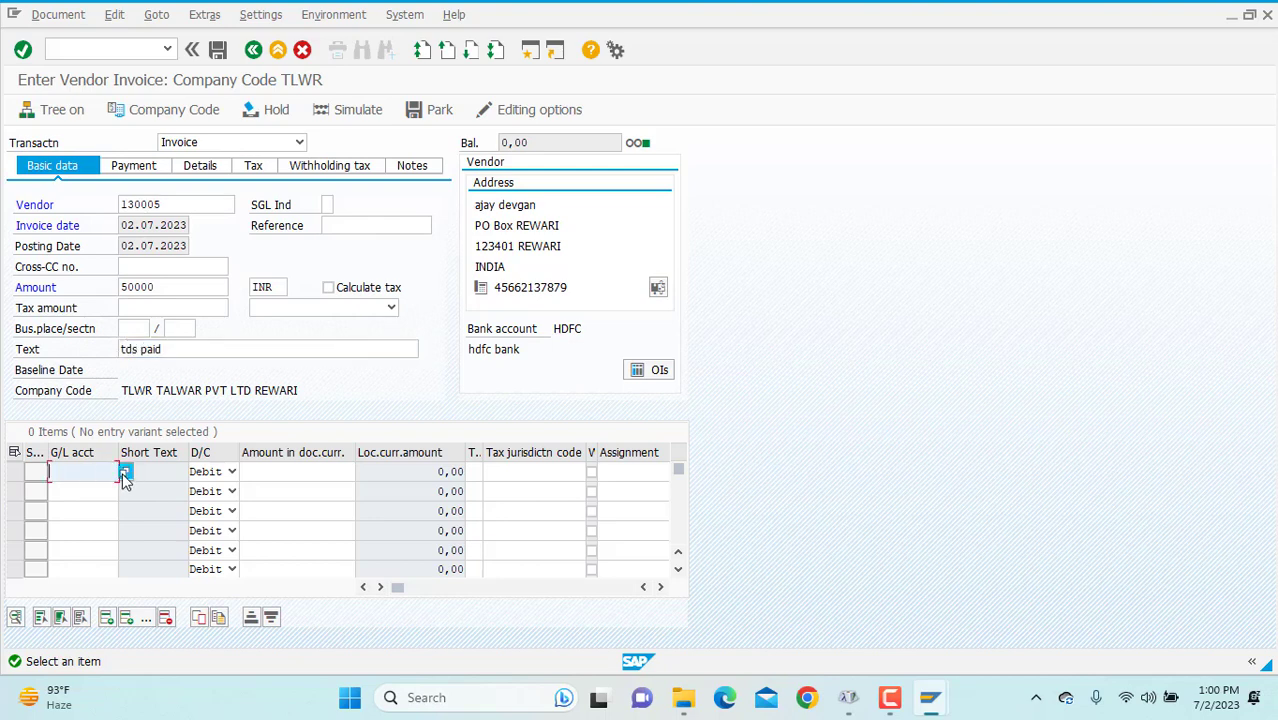
{"action": "left_click", "coordinate": [124, 473]}
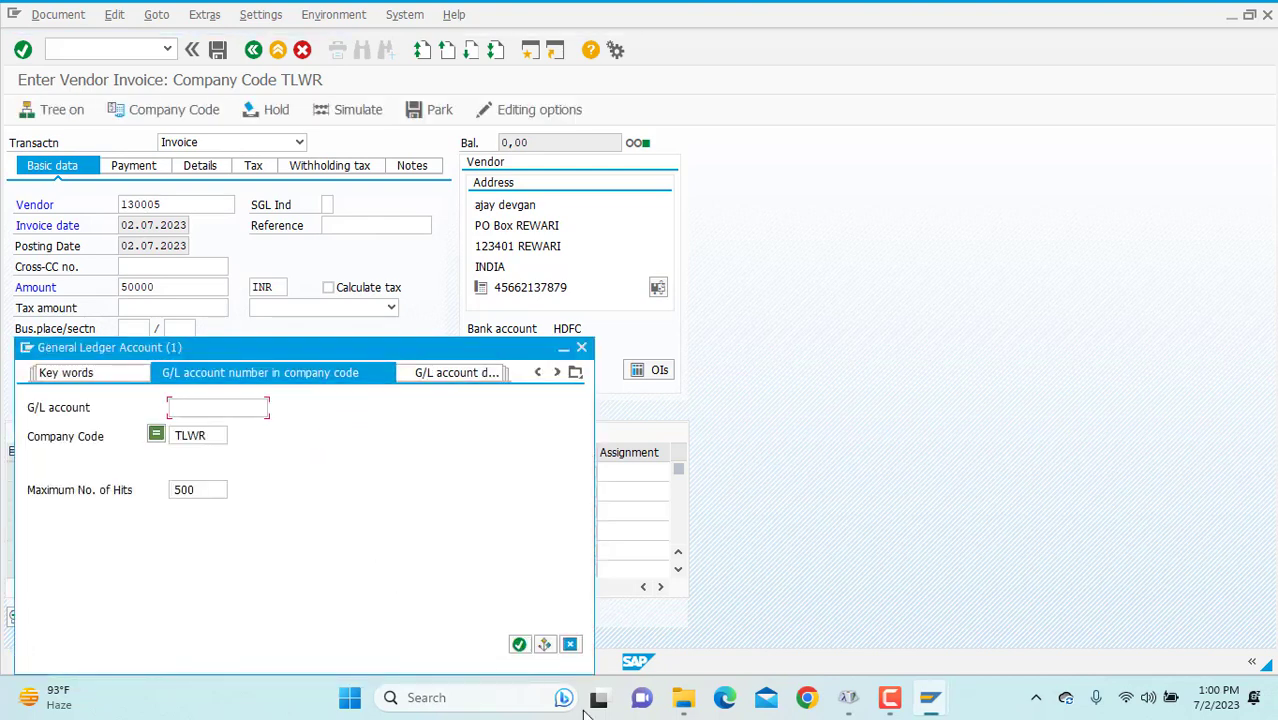
{"action": "left_click", "coordinate": [519, 645]}
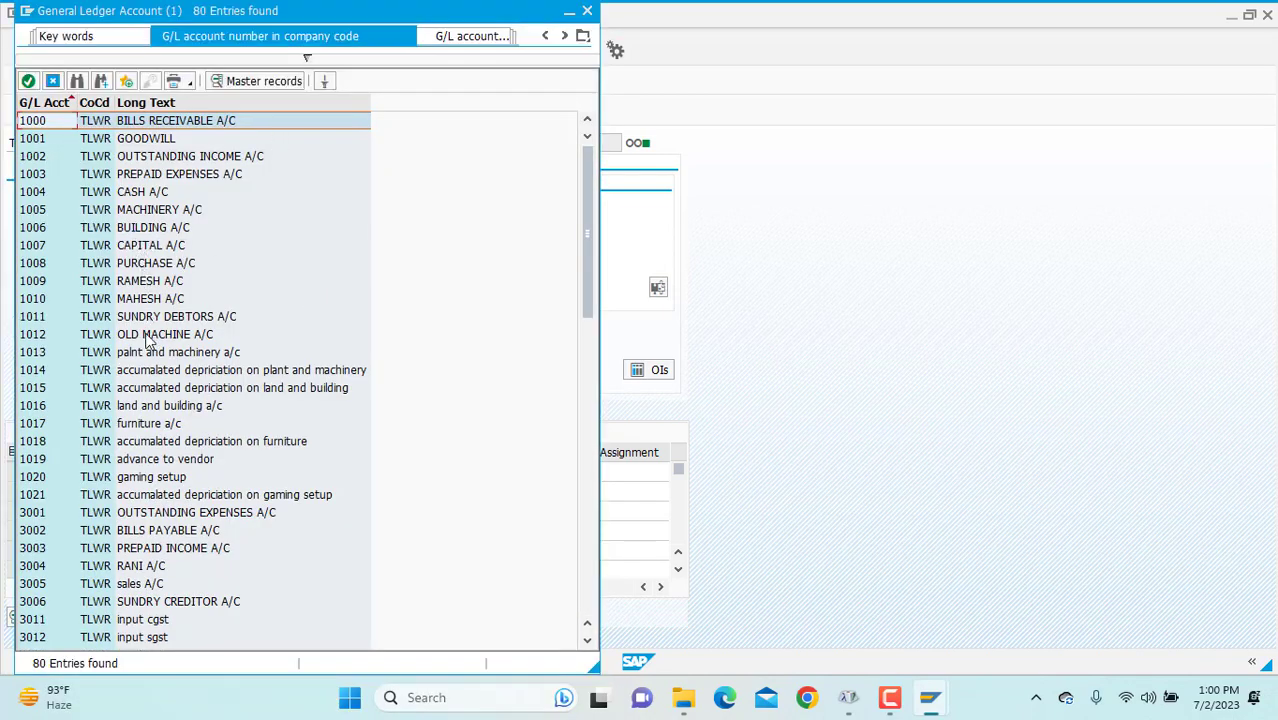
{"action": "scroll", "coordinate": [145, 570], "scroll_direction": "down", "scroll_amount": 15}
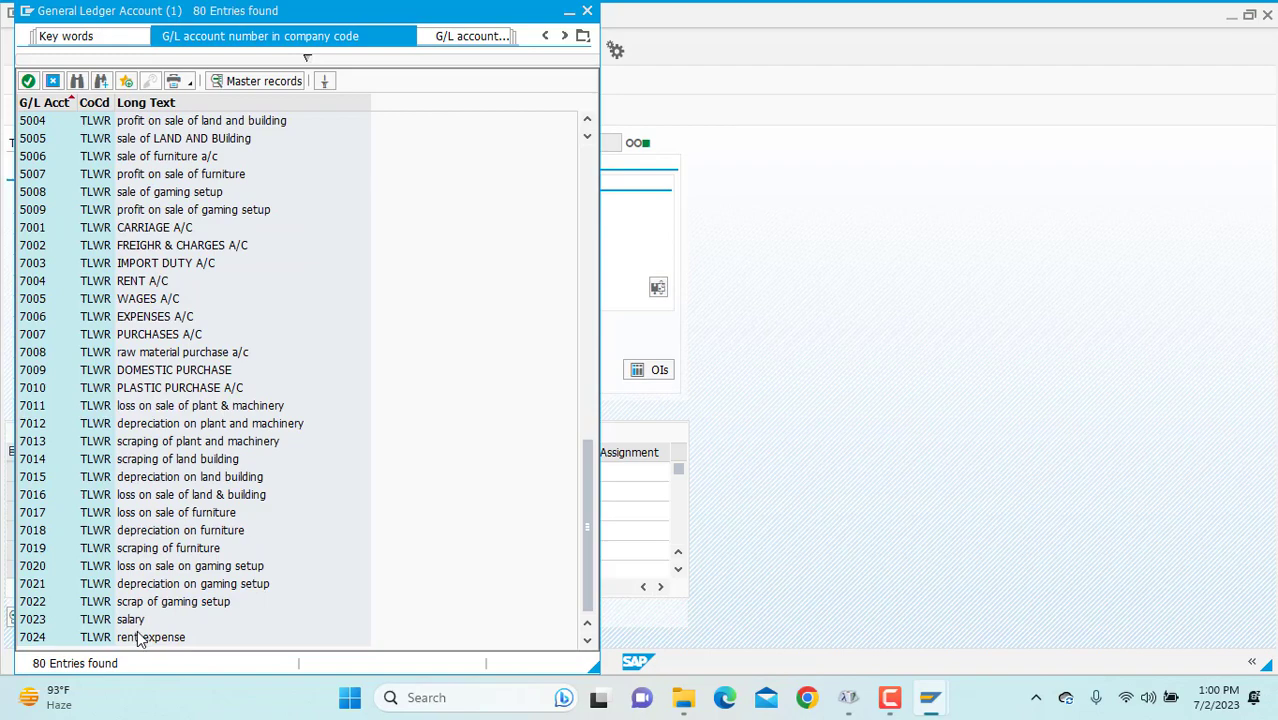
{"action": "double_click", "coordinate": [140, 637]}
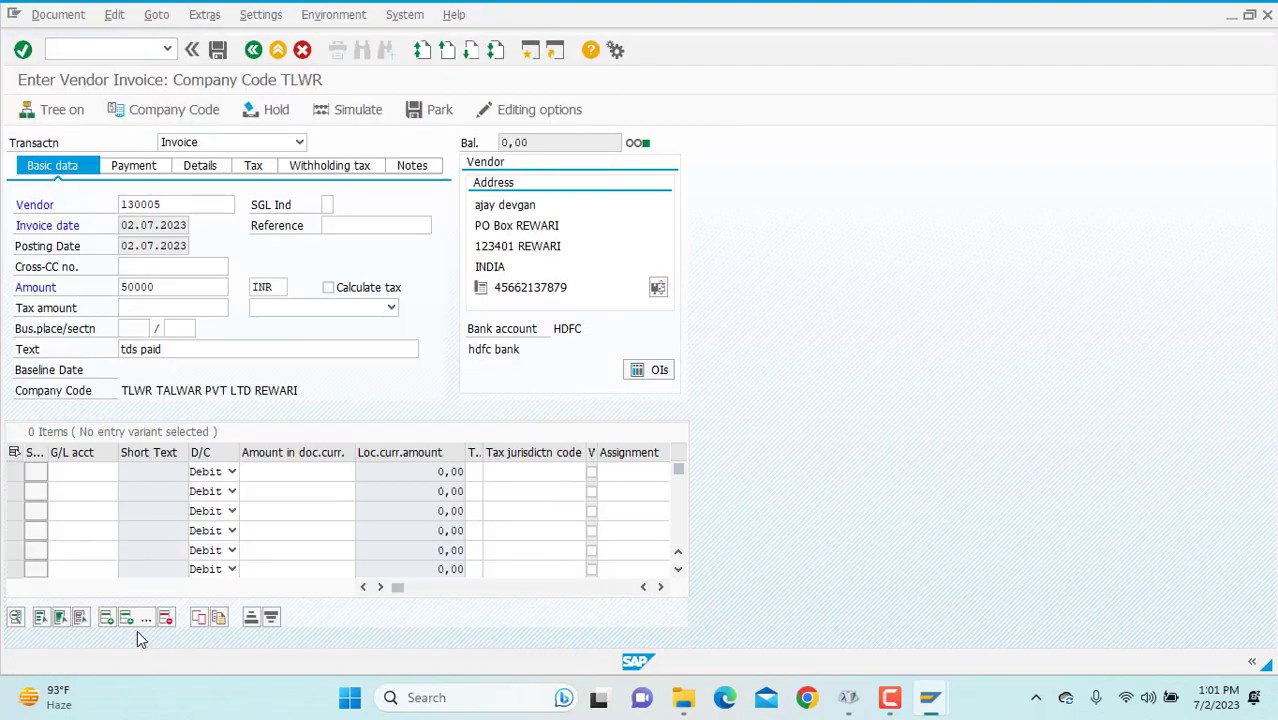
{"action": "left_click", "coordinate": [269, 474]}
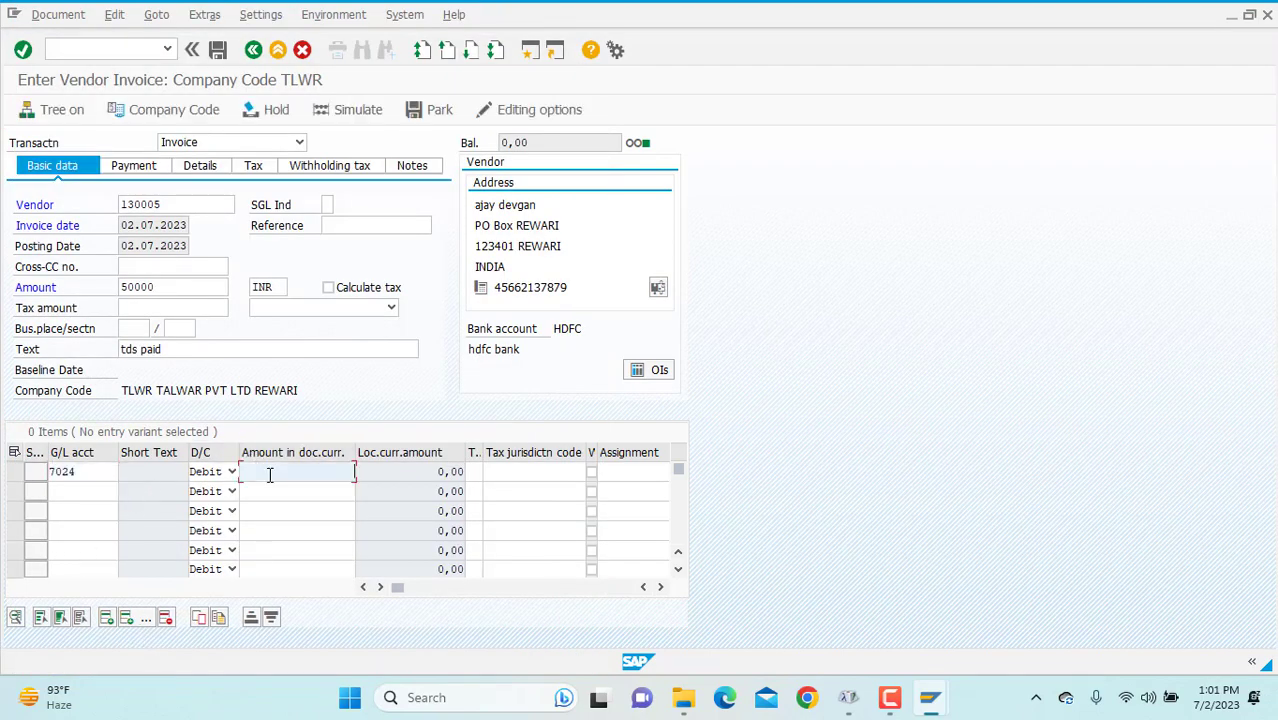
{"action": "type", "text": "50000"}
Give the rent expense line the text * and the business area TLWR
{"action": "key", "text": "Return"}
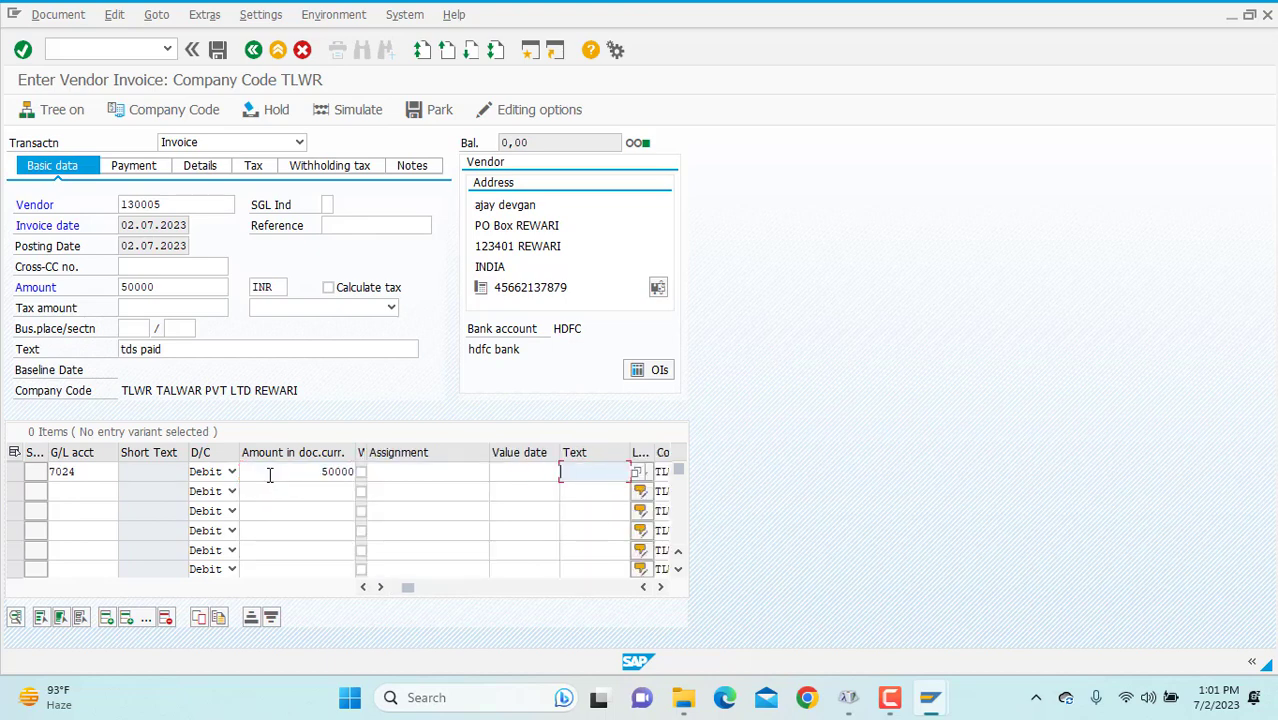
{"action": "key", "text": "Return"}
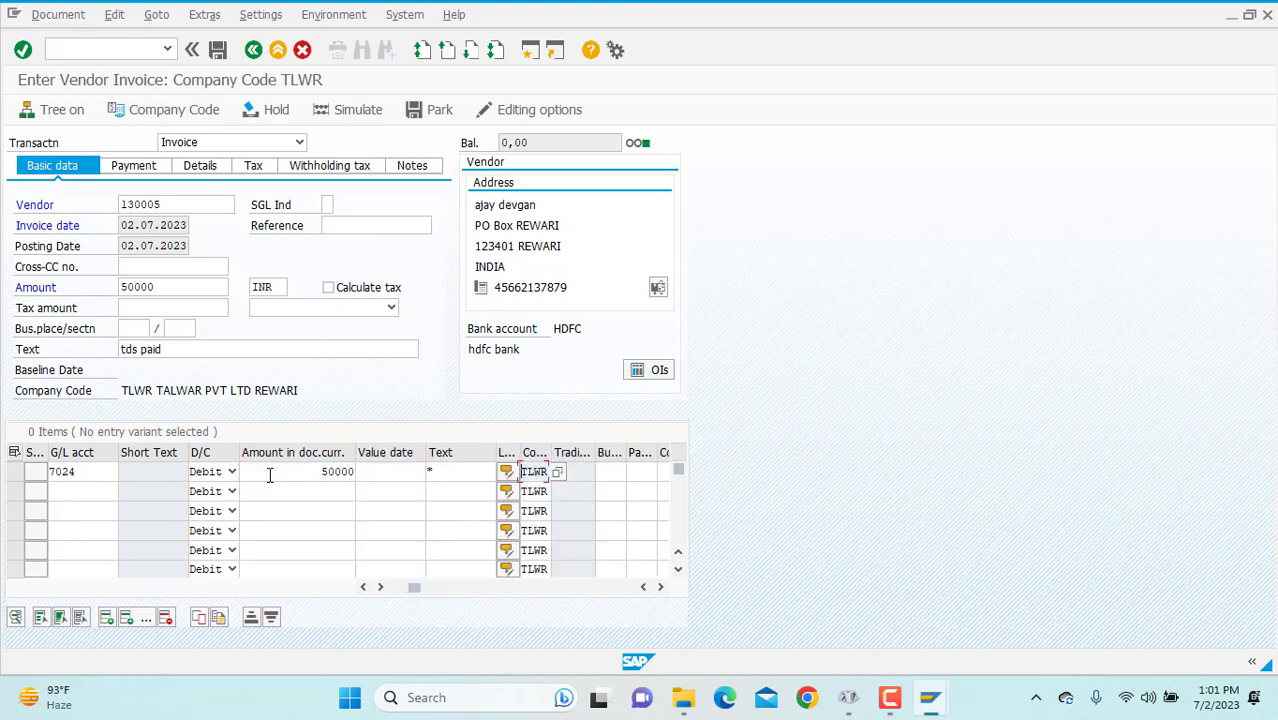
{"action": "type", "text": "tl"}
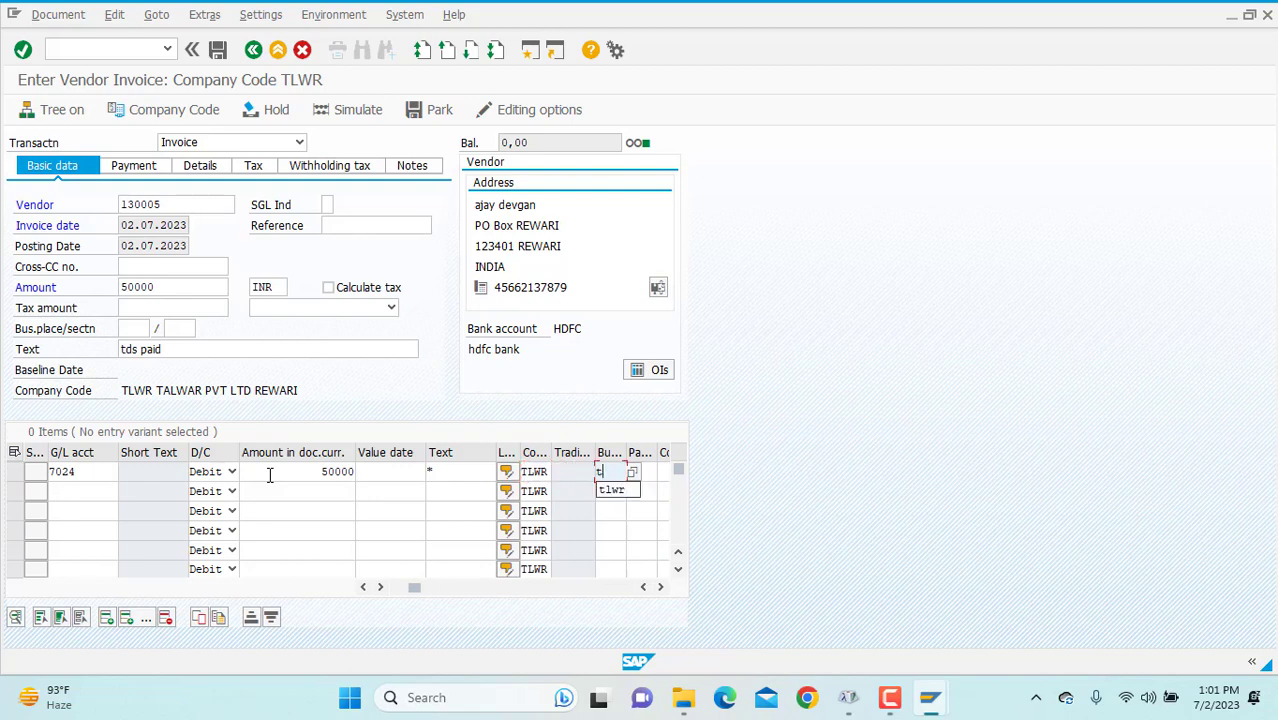
{"action": "type", "text": "wr"}
{"action": "key", "text": "Return"}
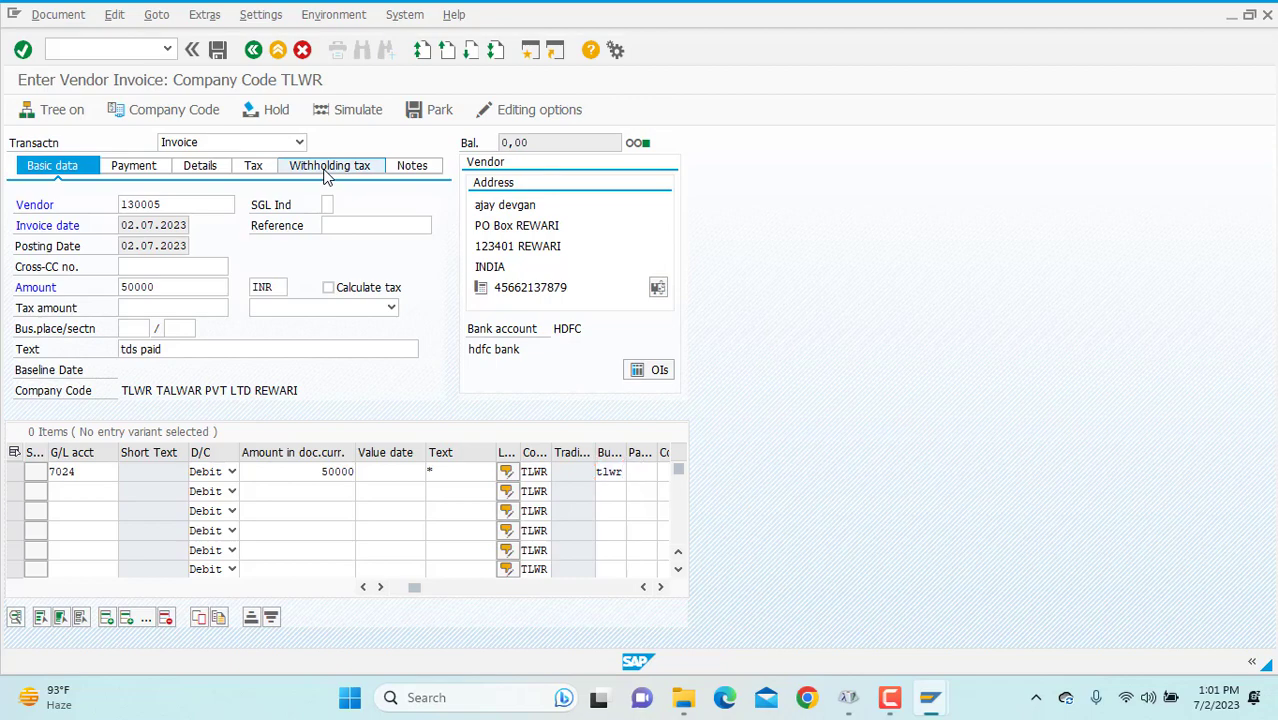
Check the invoice's withholding tax data and simulate the document
{"action": "left_click", "coordinate": [322, 171]}
{"action": "left_click", "coordinate": [348, 110]}
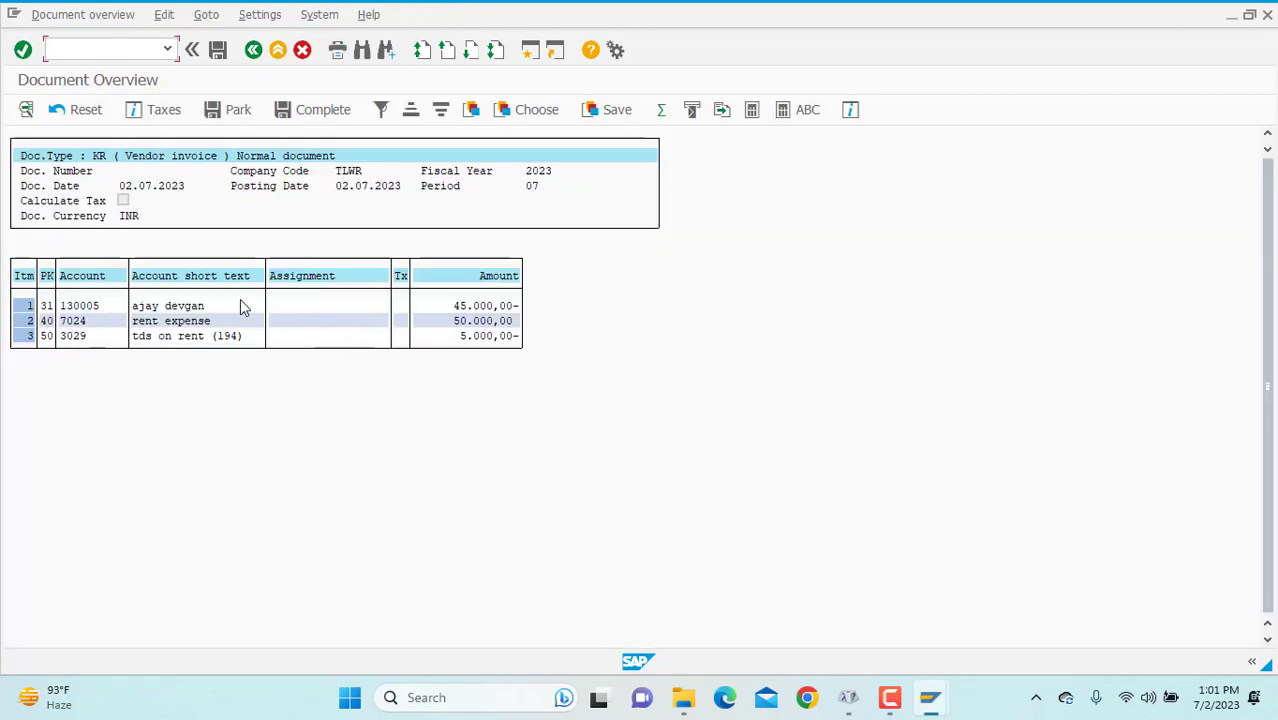